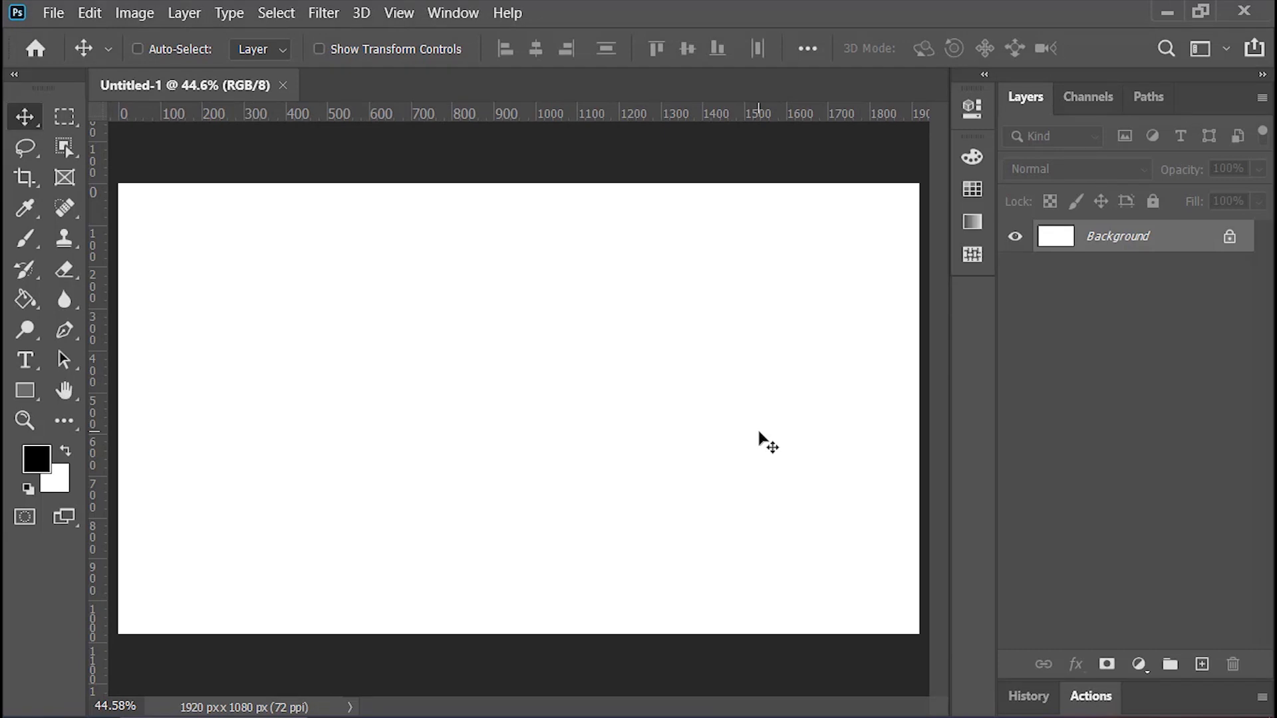
- Add a Gradient Fill layer using the Foreground to Background preset from the Basics group
left_click(1140, 665)
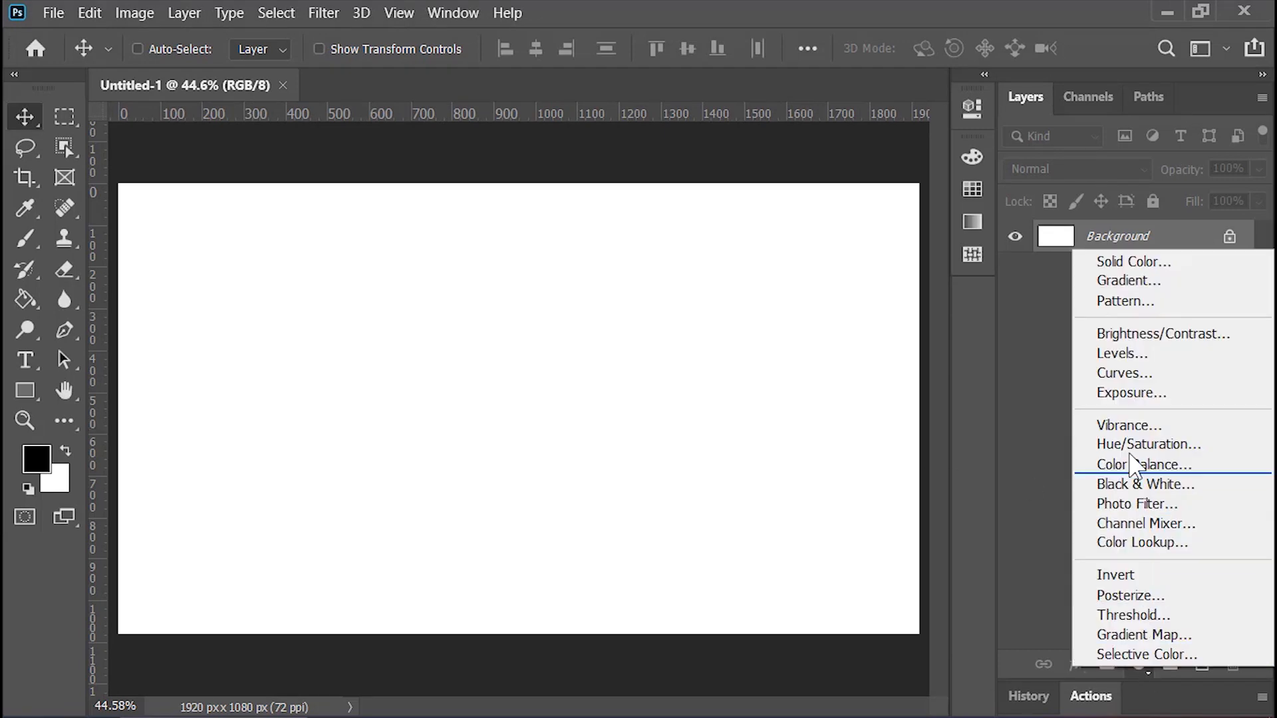
left_click(1131, 282)
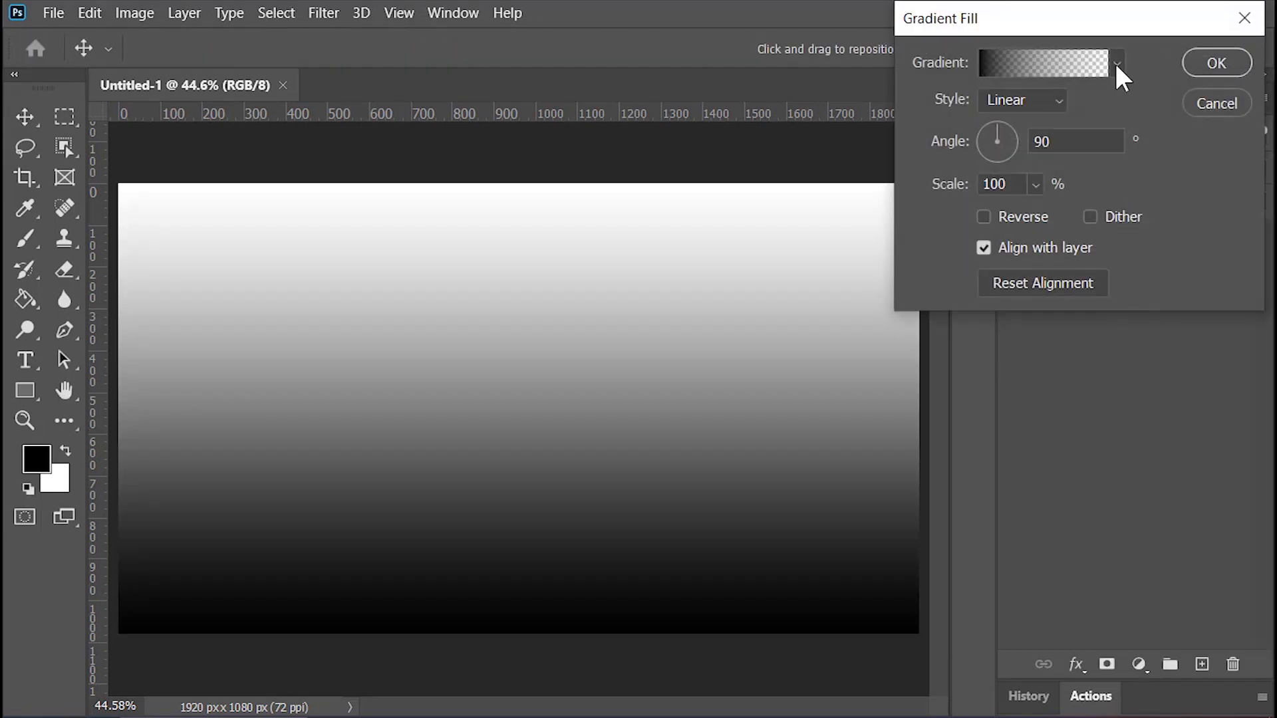
left_click(1116, 63)
scroll(1140, 162, "up", 5)
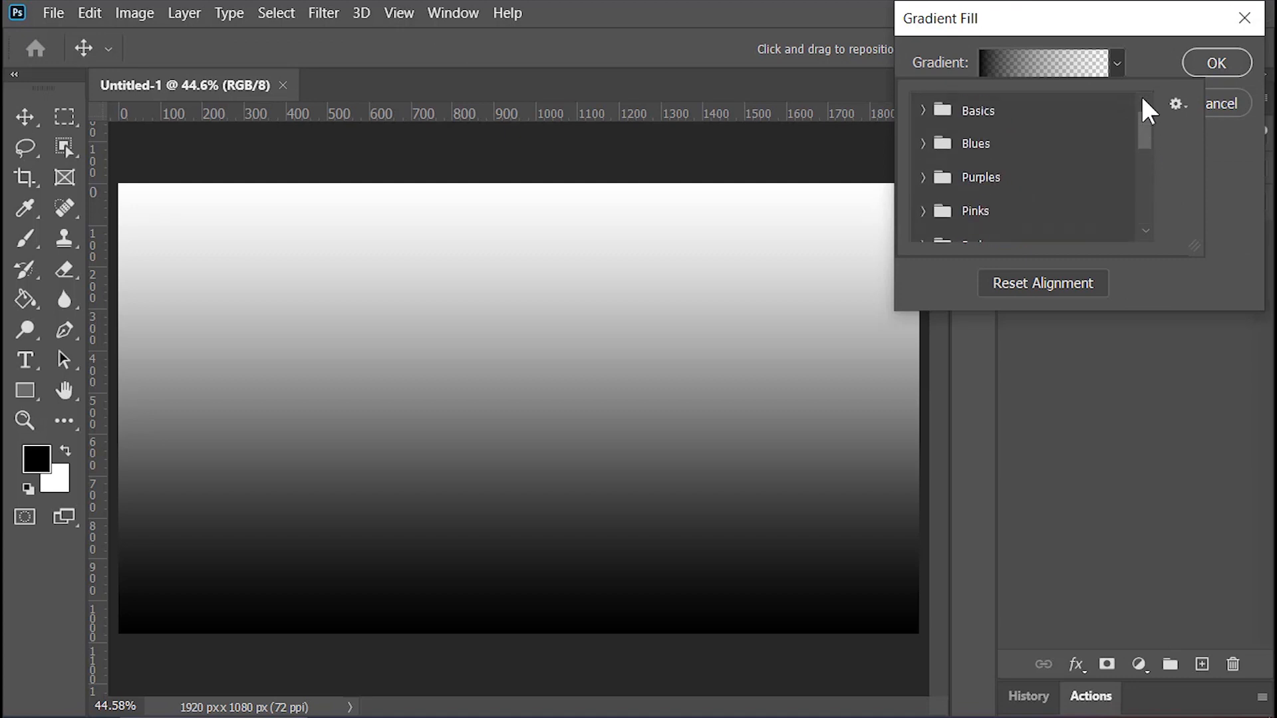
left_click(923, 111)
left_click(955, 144)
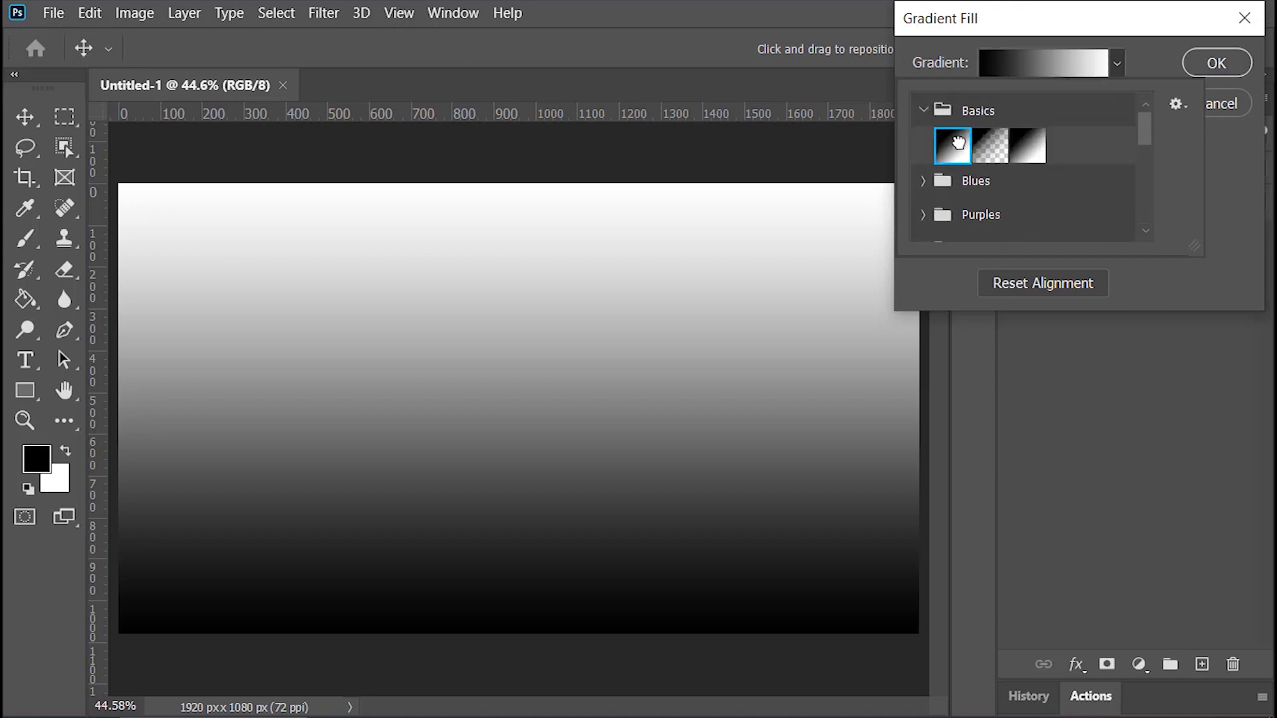
- Change the gradient's black color stop at location 0% to a very dark blue-black
left_click(1039, 64)
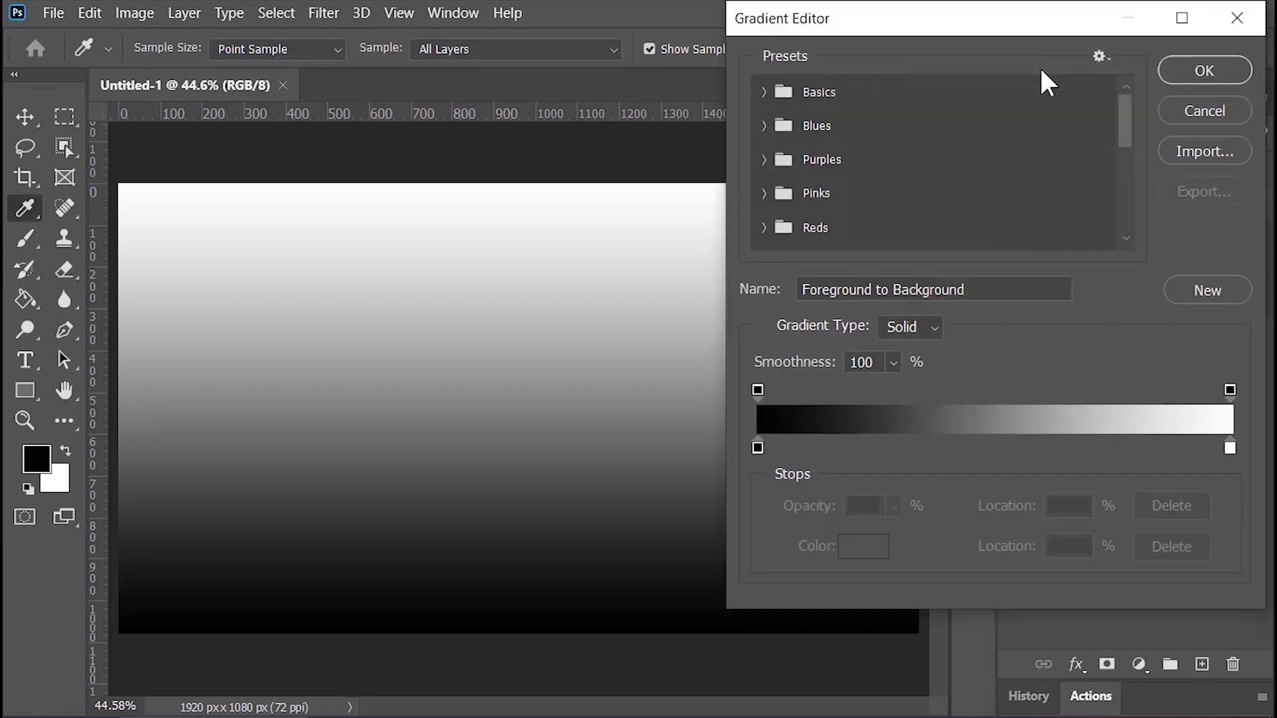
left_click(757, 447)
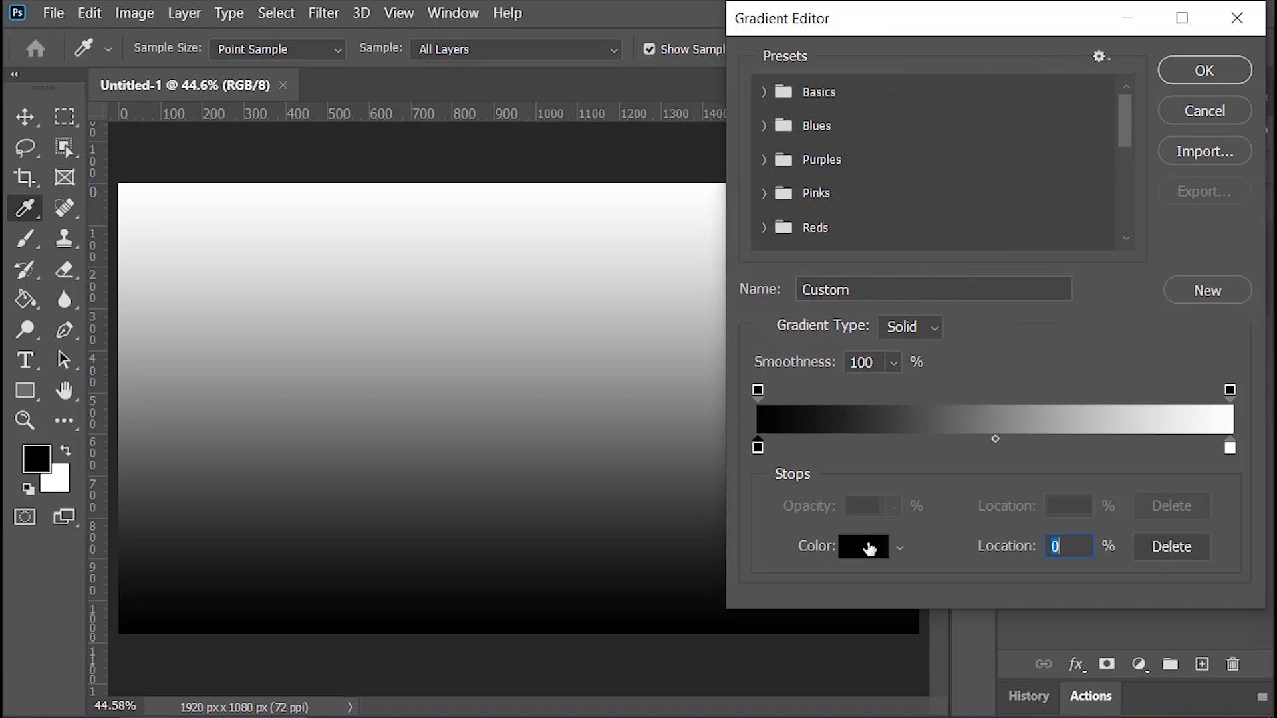
left_click(864, 546)
left_click(705, 334)
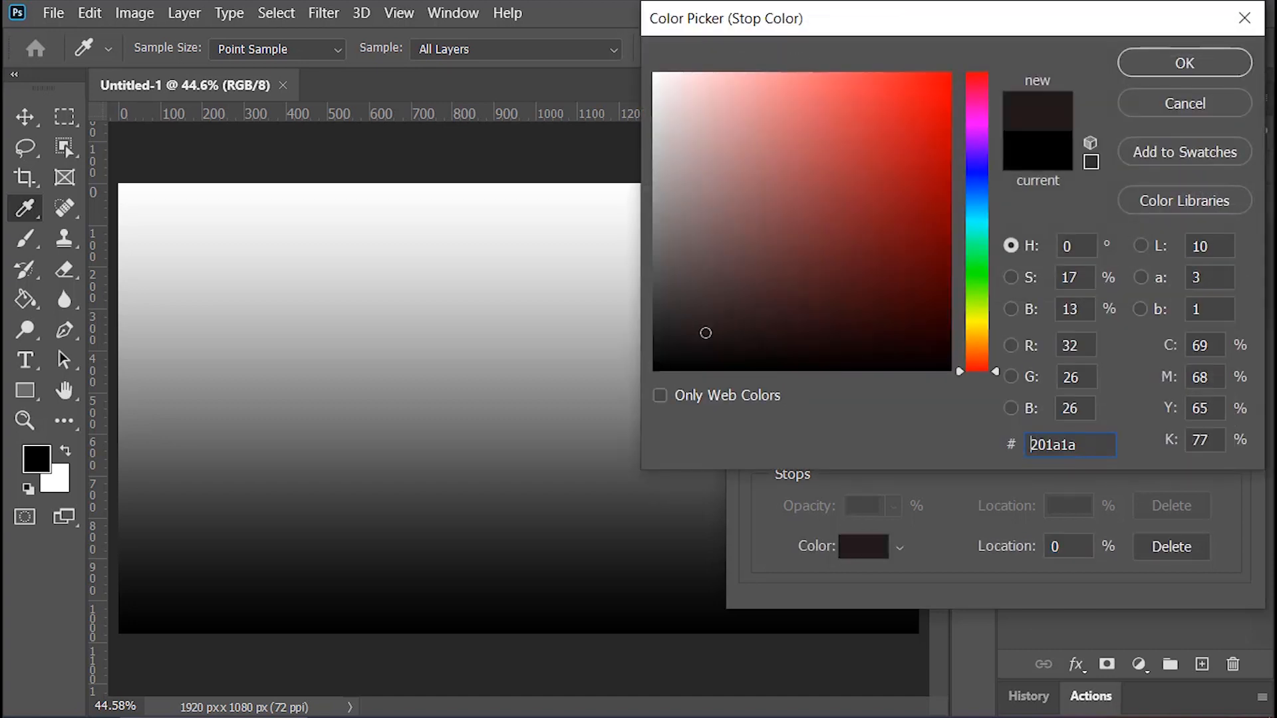
left_click(983, 186)
left_click(1162, 61)
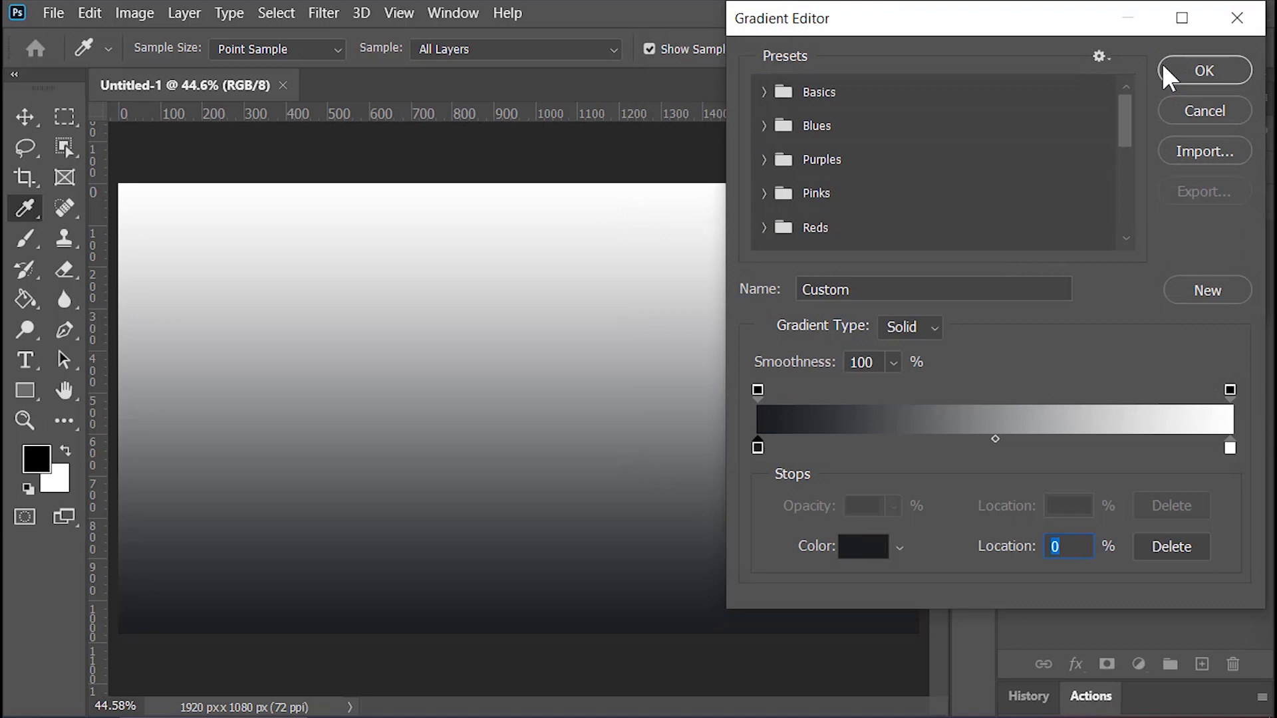
- Change the gradient's white color stop at location 100% to dark blue-gray #303234 and accept the edited gradient
left_click(1229, 448)
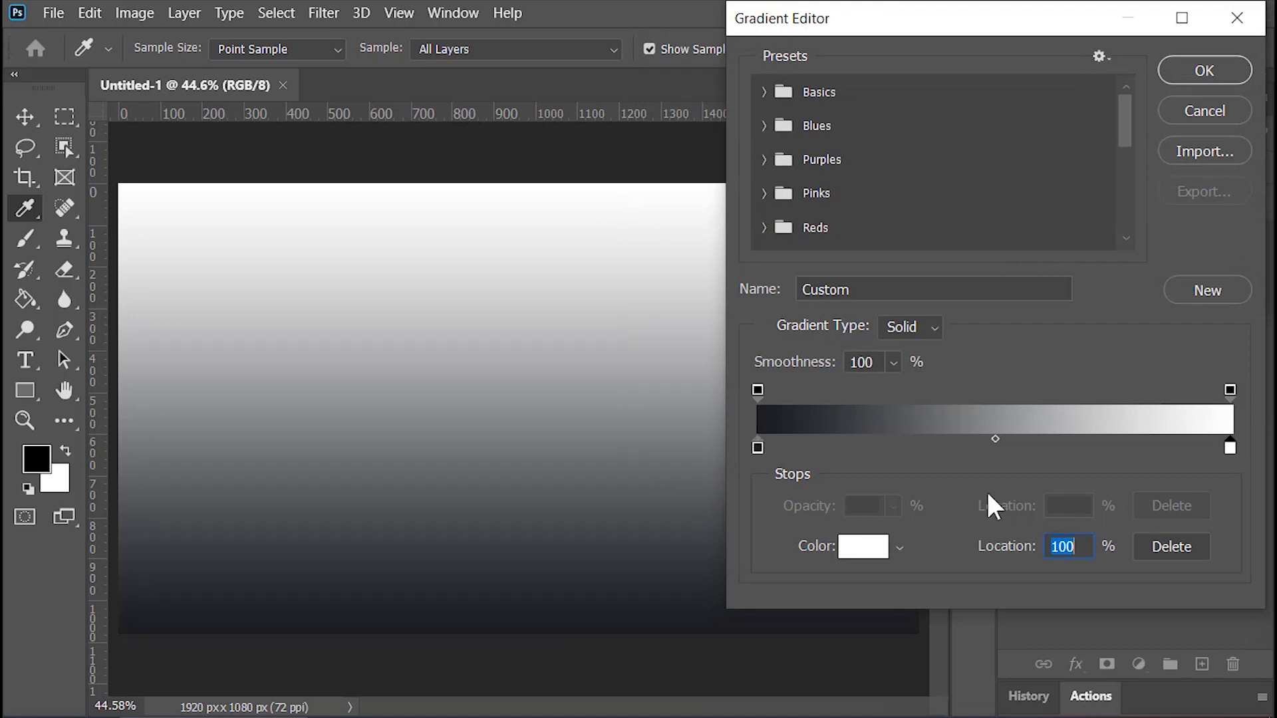
left_click(873, 547)
left_click(696, 303)
left_click(696, 304)
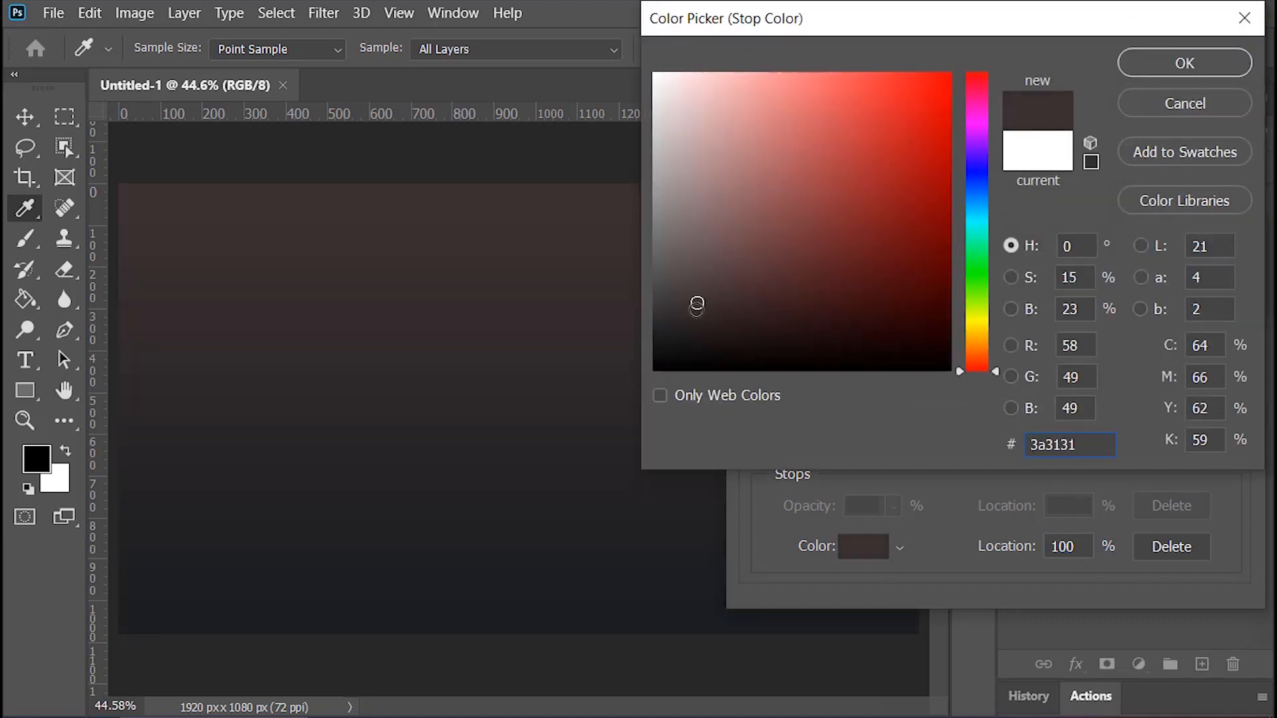
mouse_move(692, 307)
left_mouse_down()
mouse_move(682, 297)
mouse_move(677, 310)
left_mouse_up()
left_click(975, 196)
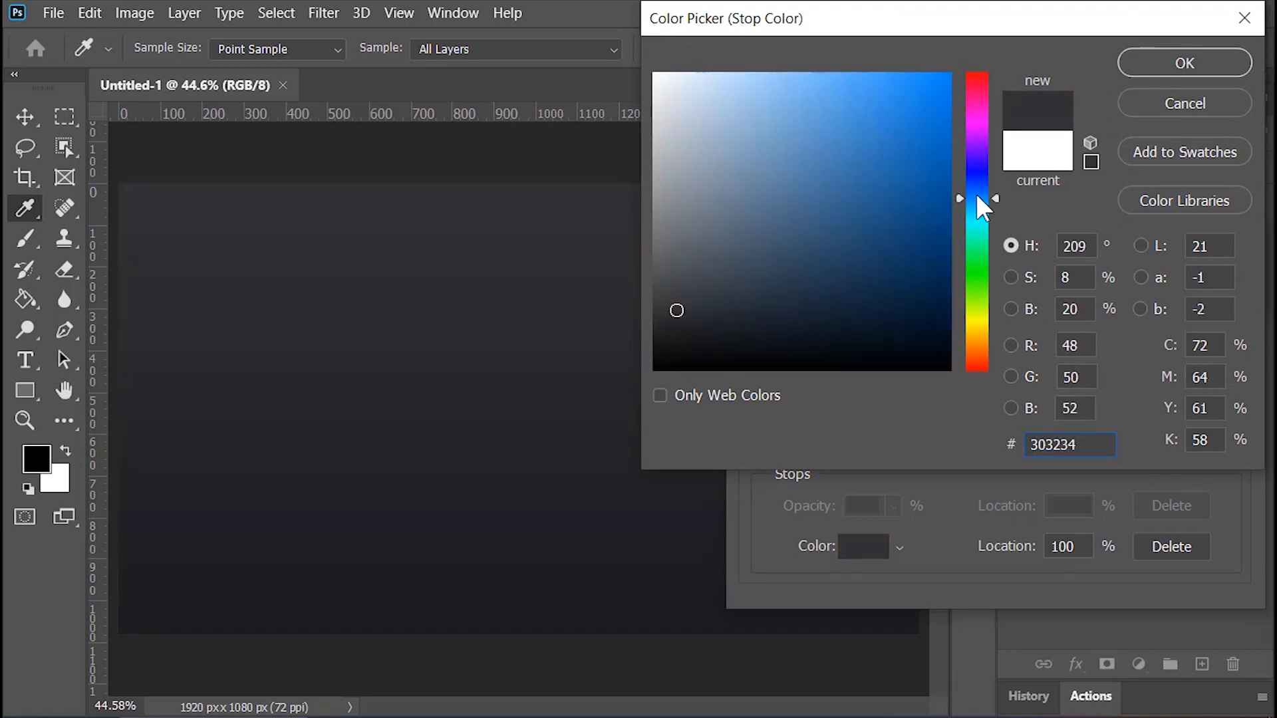
left_click(1184, 62)
left_click(1187, 75)
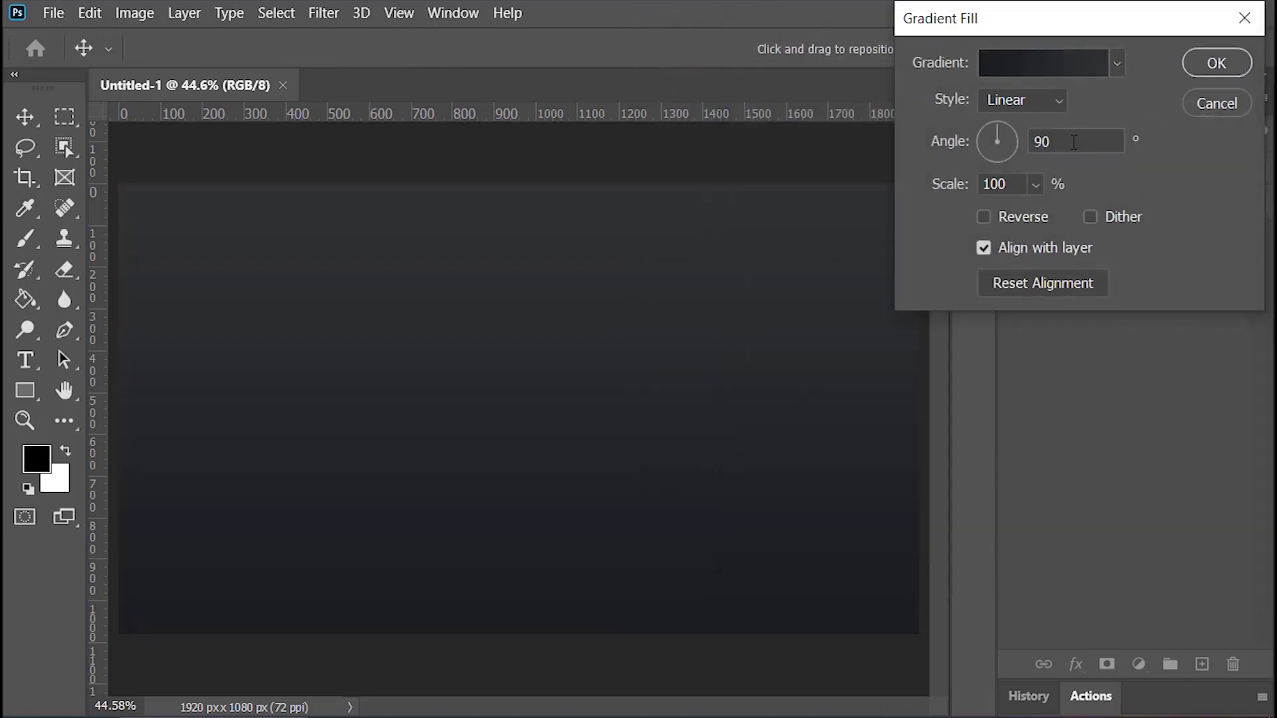
- Apply the gradient fill as Linear with a -135° angle, 180% scale, and both Reverse and Dither enabled
left_click(1033, 103)
left_click(1032, 103)
left_click(1060, 139)
type("-135")
left_click(1016, 184)
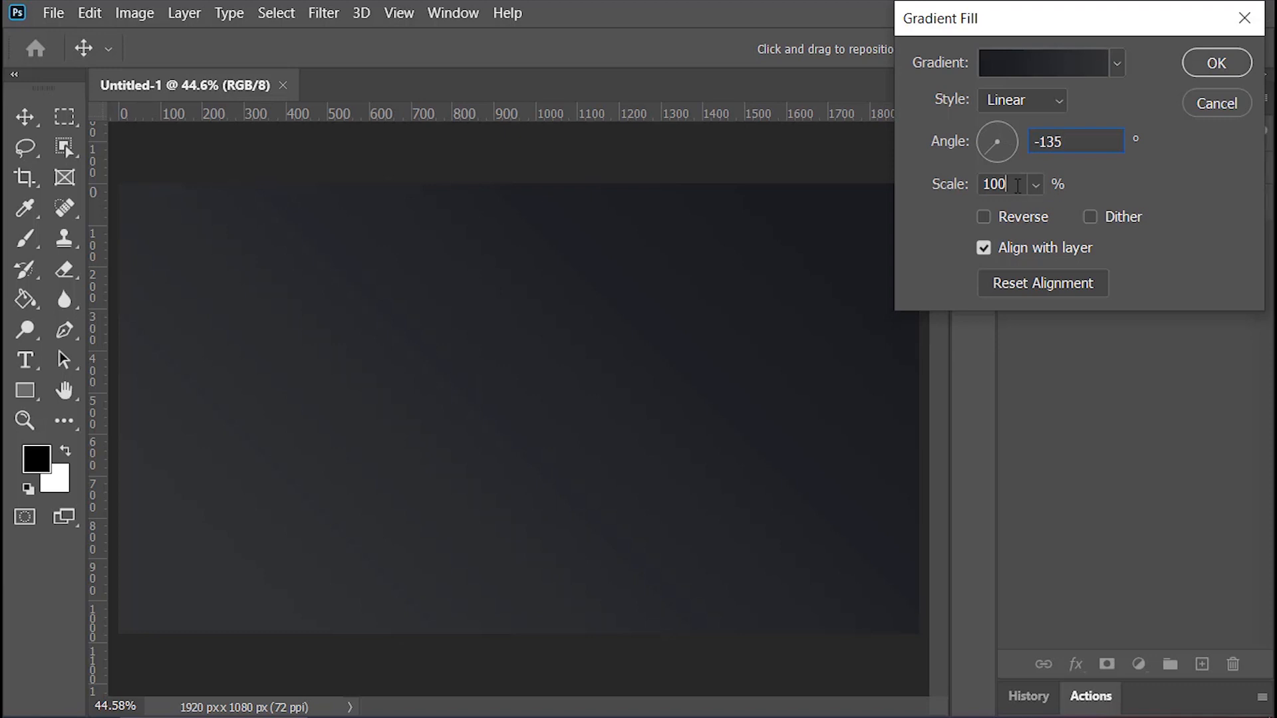
double_click(1016, 184)
type("180")
left_click(1027, 221)
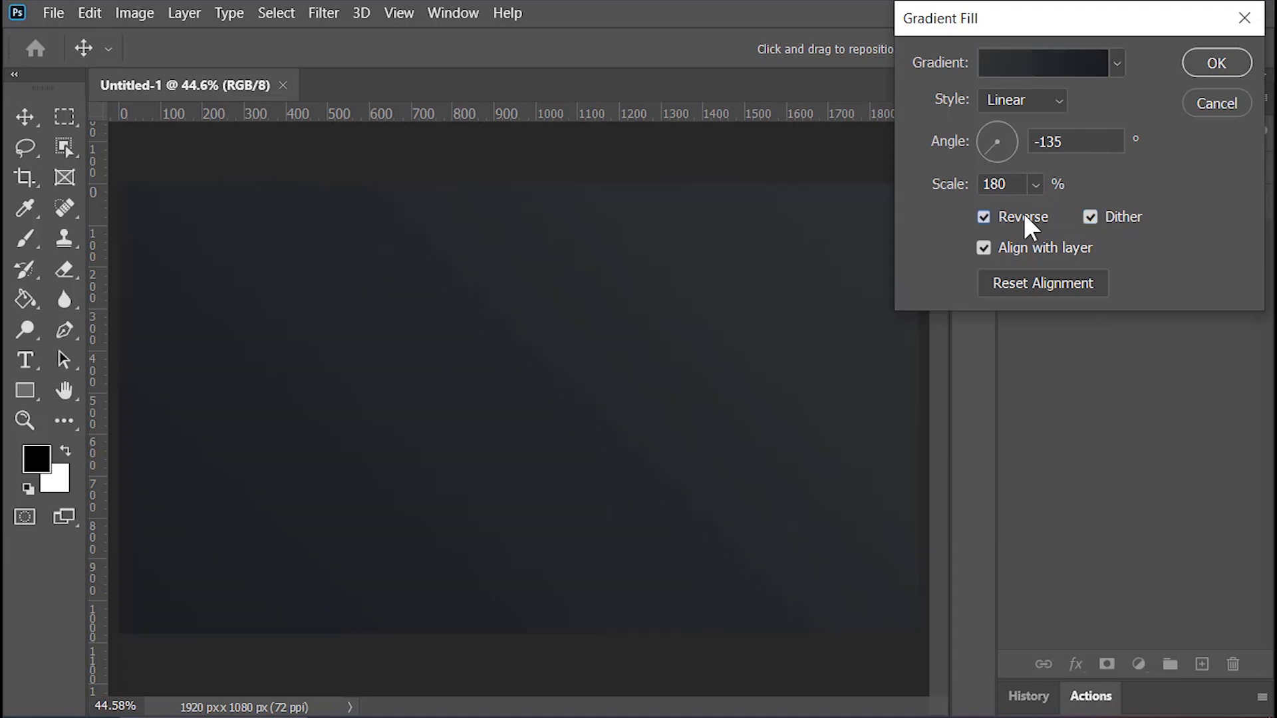
left_click(1227, 62)
- Delete the white Background layer and rename the gradient fill layer as Background
left_click(1157, 271)
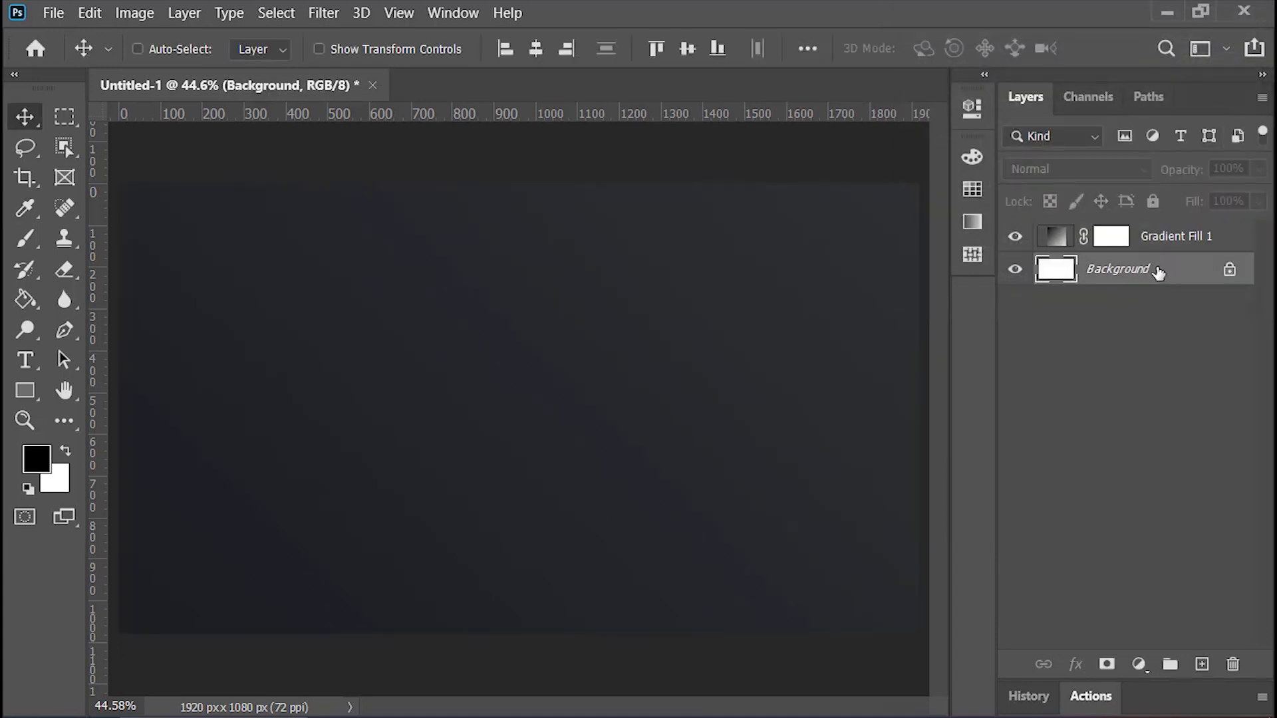
left_click_drag(1157, 272, 1232, 662)
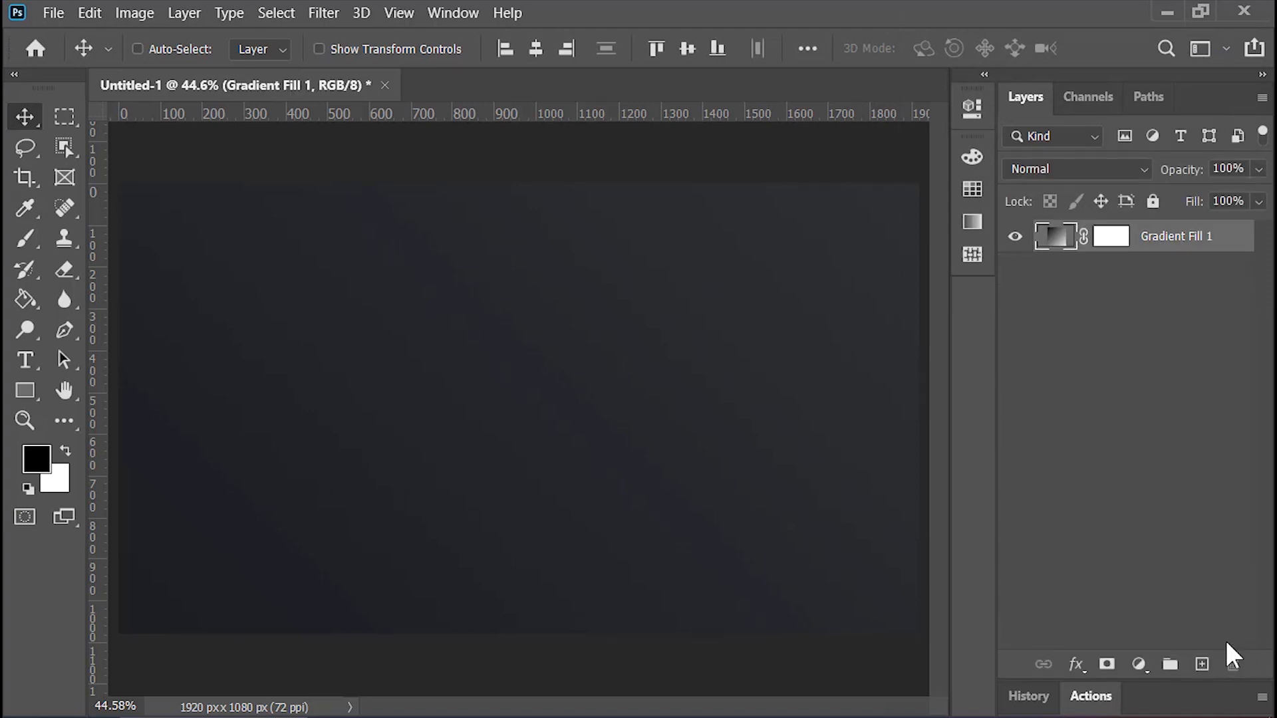
double_click(1172, 235)
type("B")
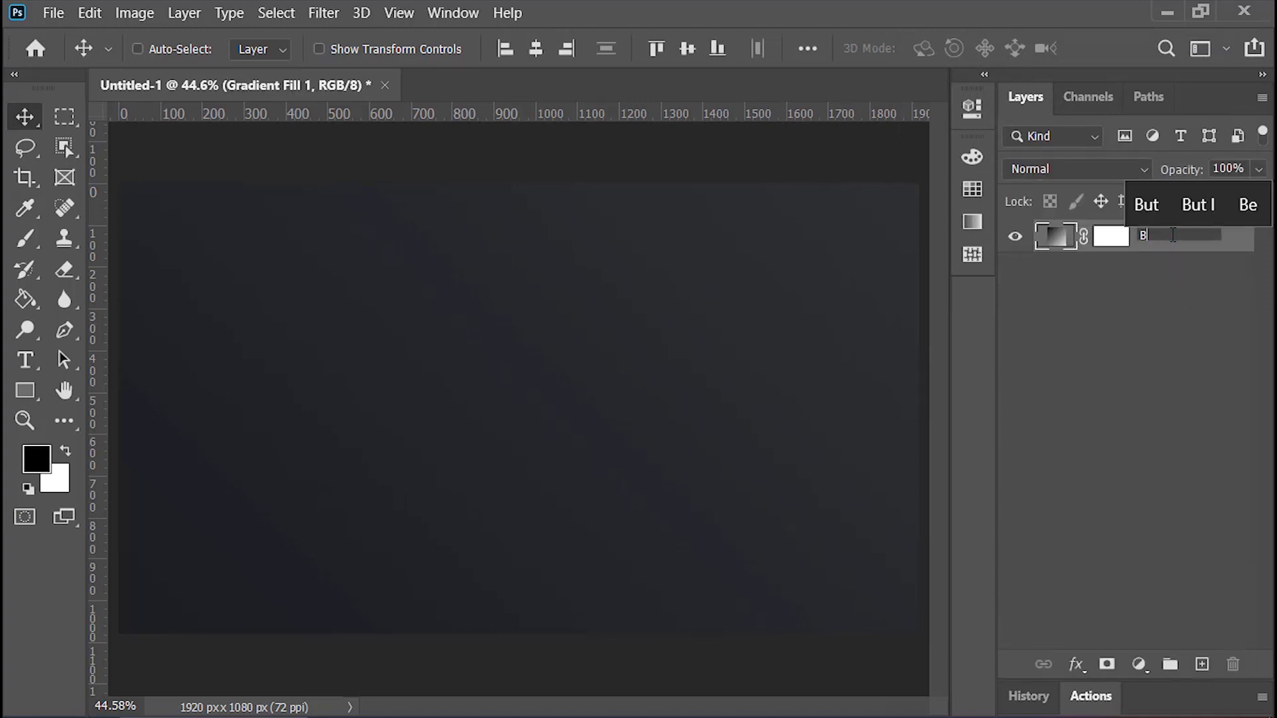
type("ackground")
key("Return")
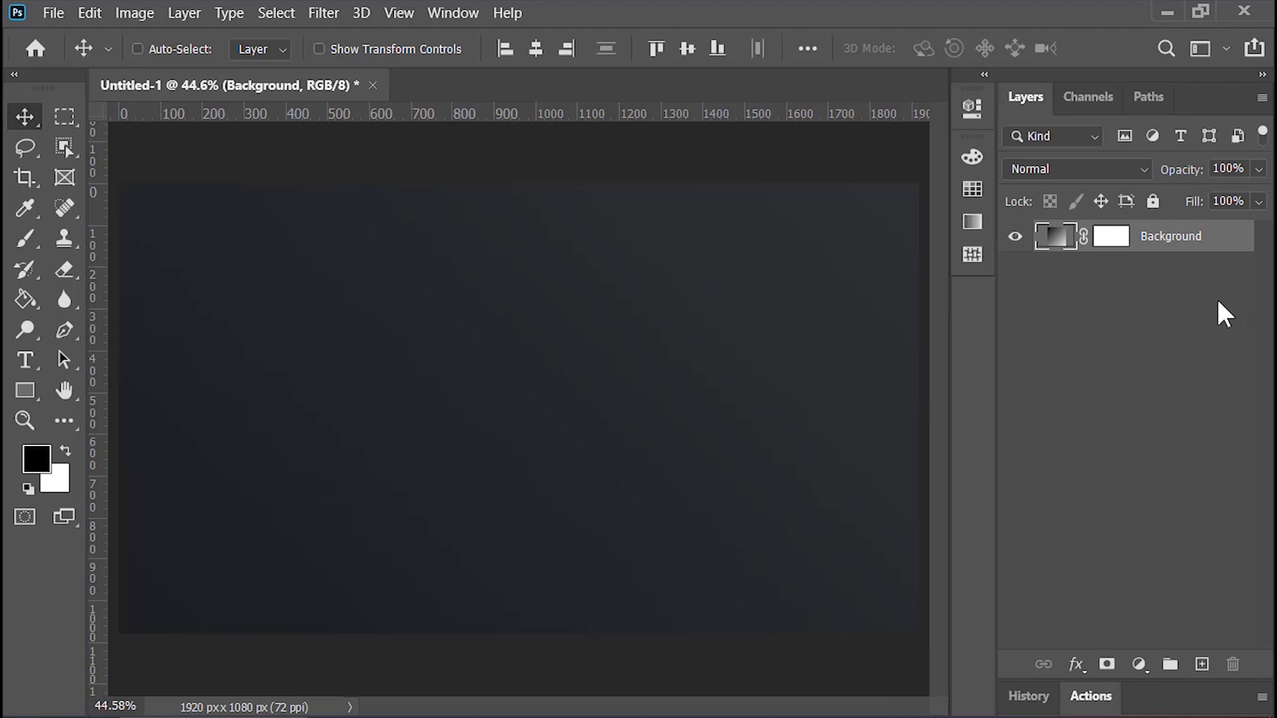
- Add a text layer reading ROYAL in the upper half of the canvas
left_click(24, 361)
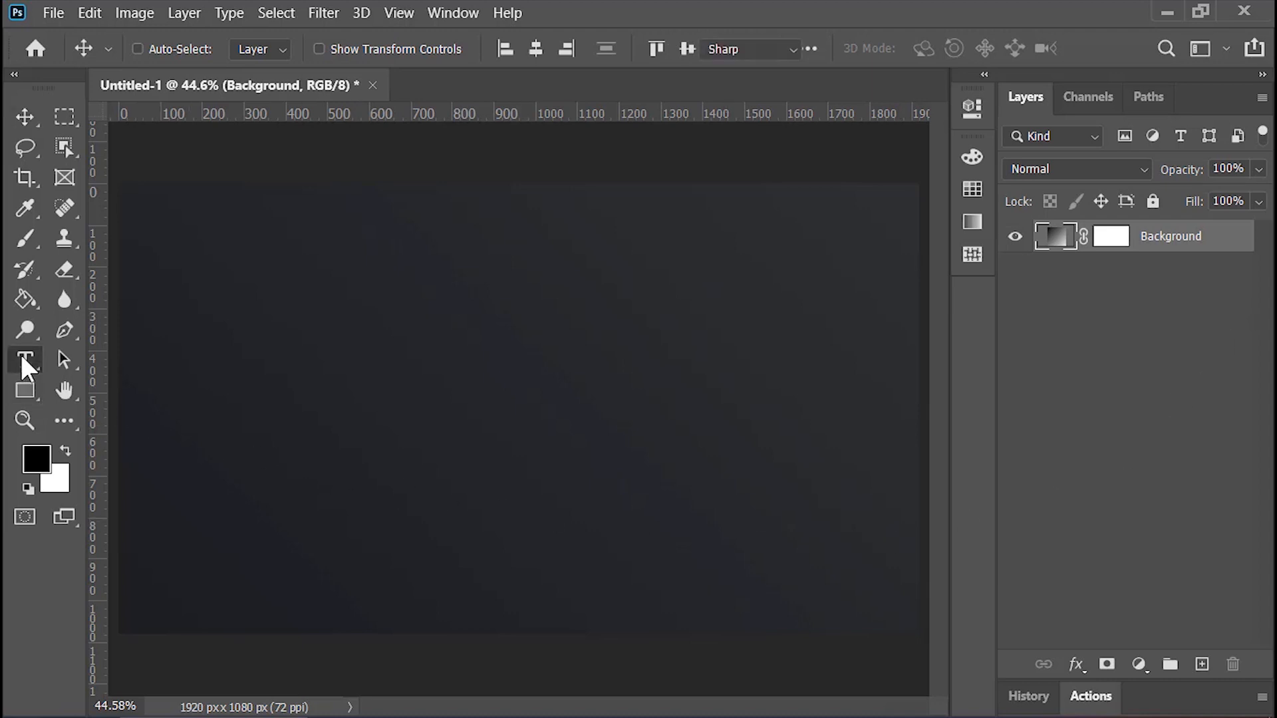
left_click(408, 374)
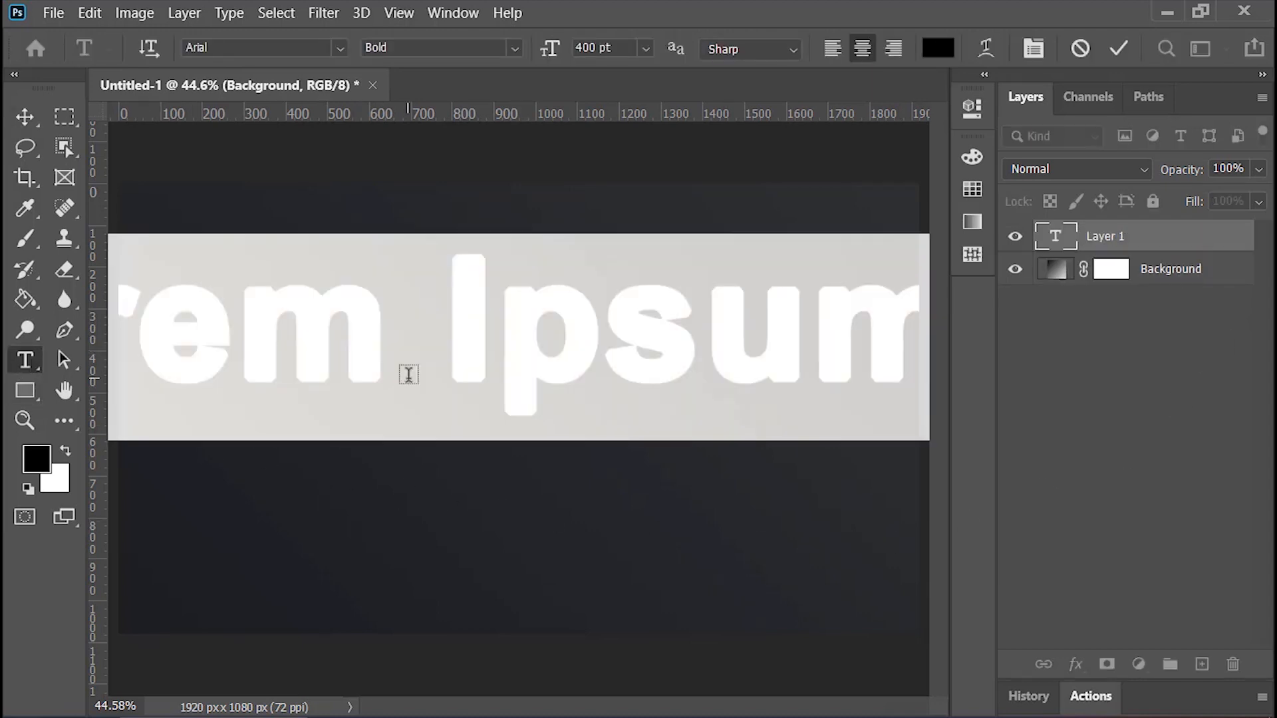
type("ROYAL")
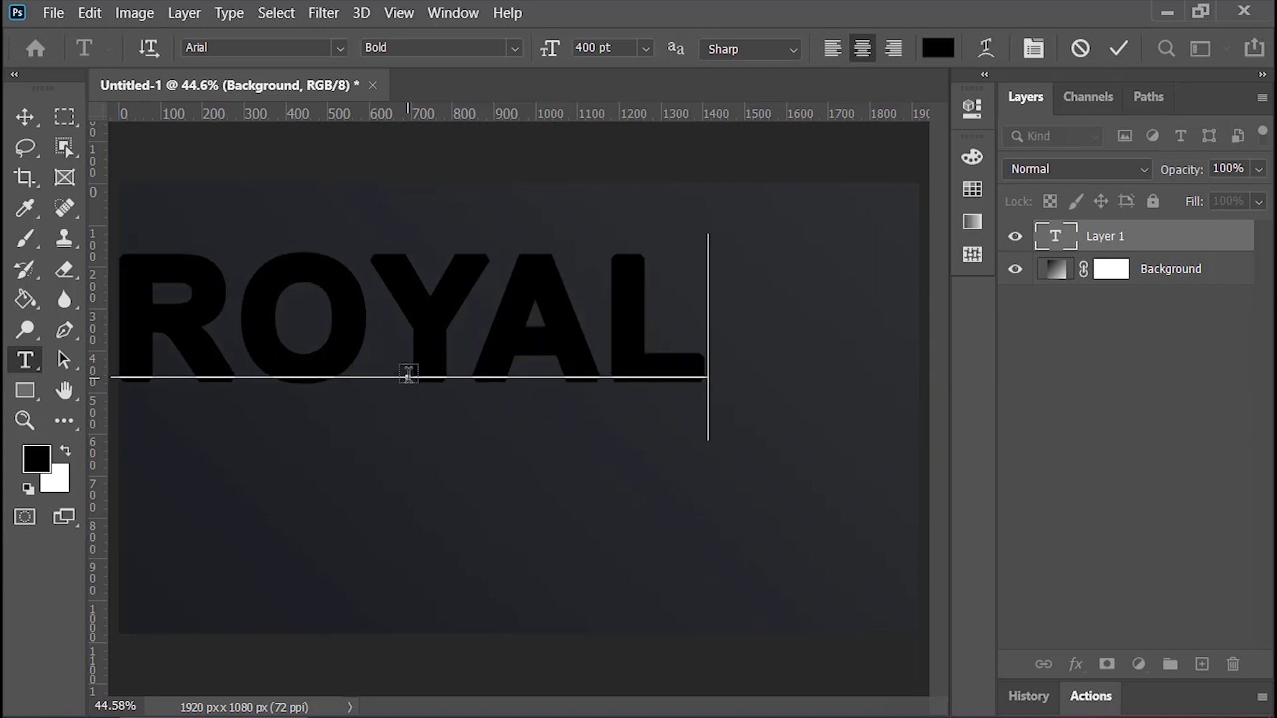
left_click(1118, 47)
- Center the ROYAL text horizontally and vertically, aligned to the canvas
key("v")
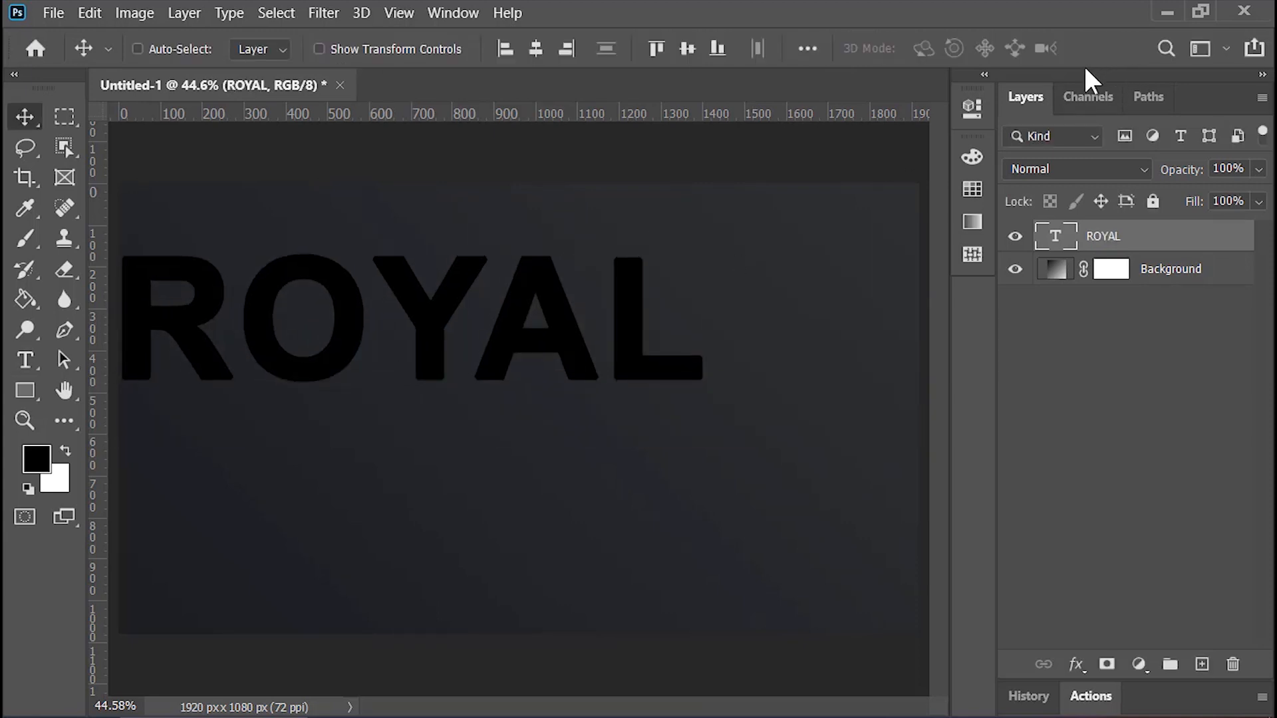
left_click(807, 49)
left_click(860, 256)
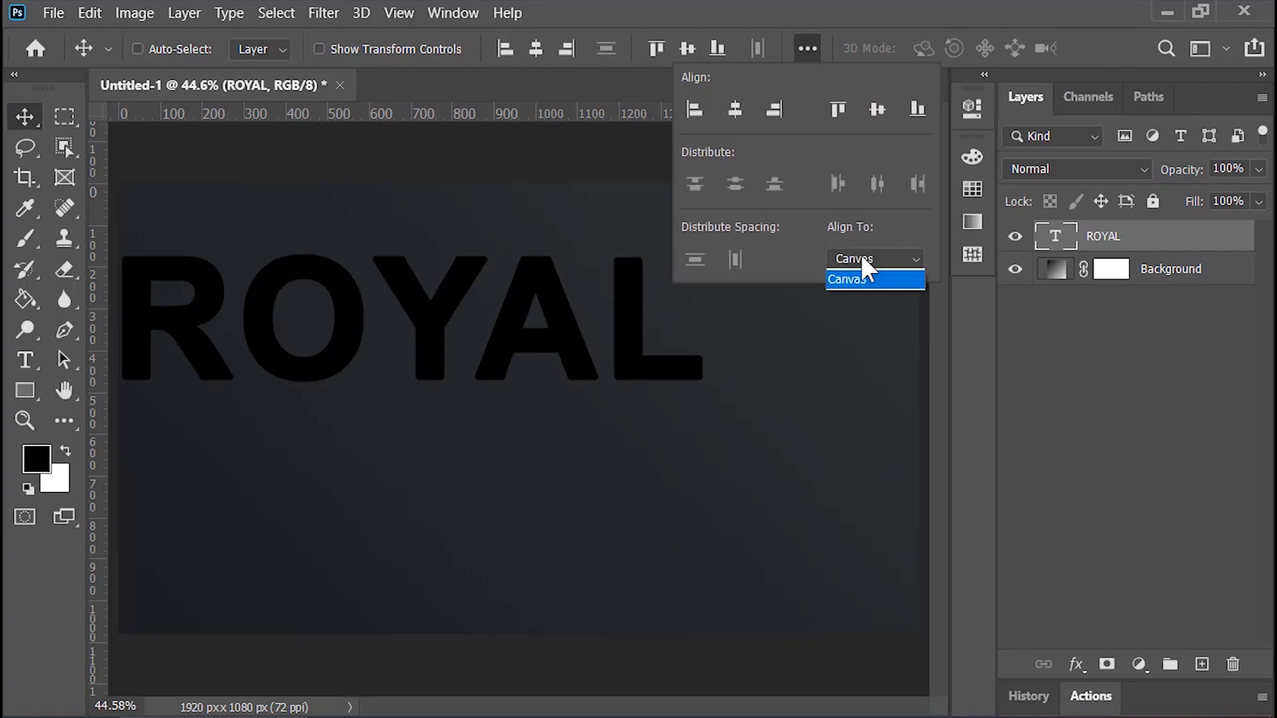
left_click(852, 300)
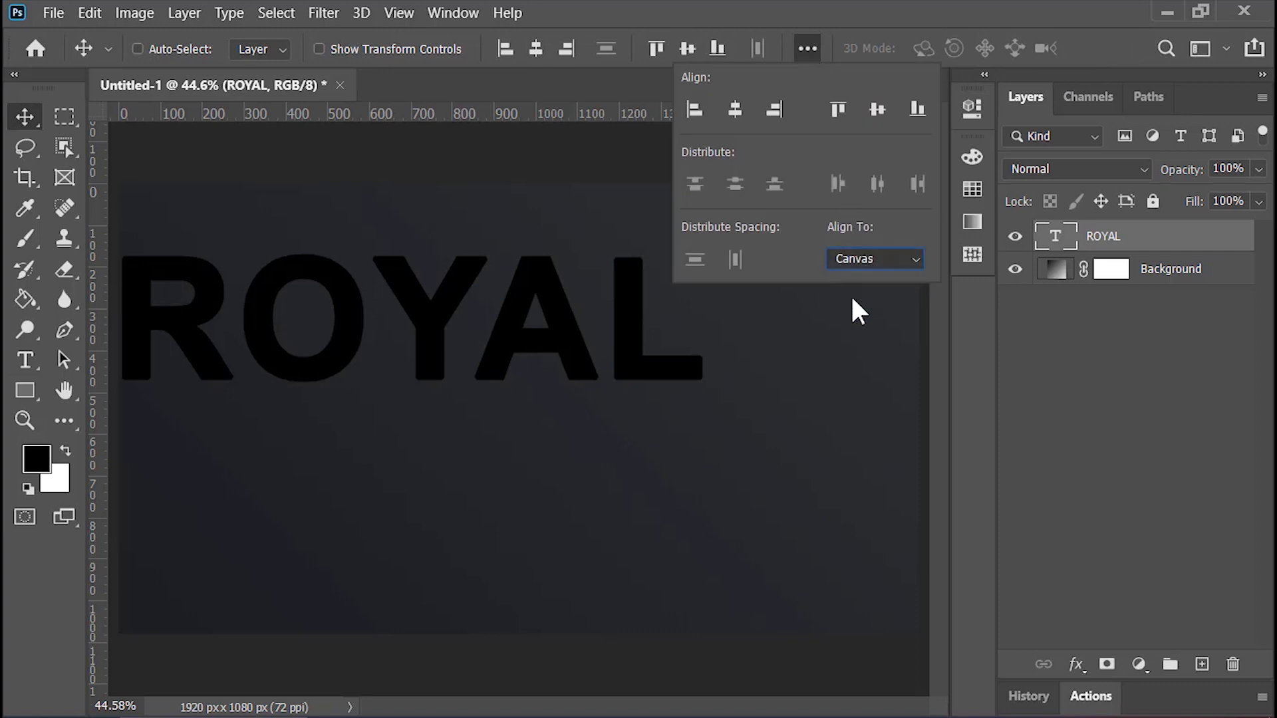
left_click(801, 48)
left_click(536, 48)
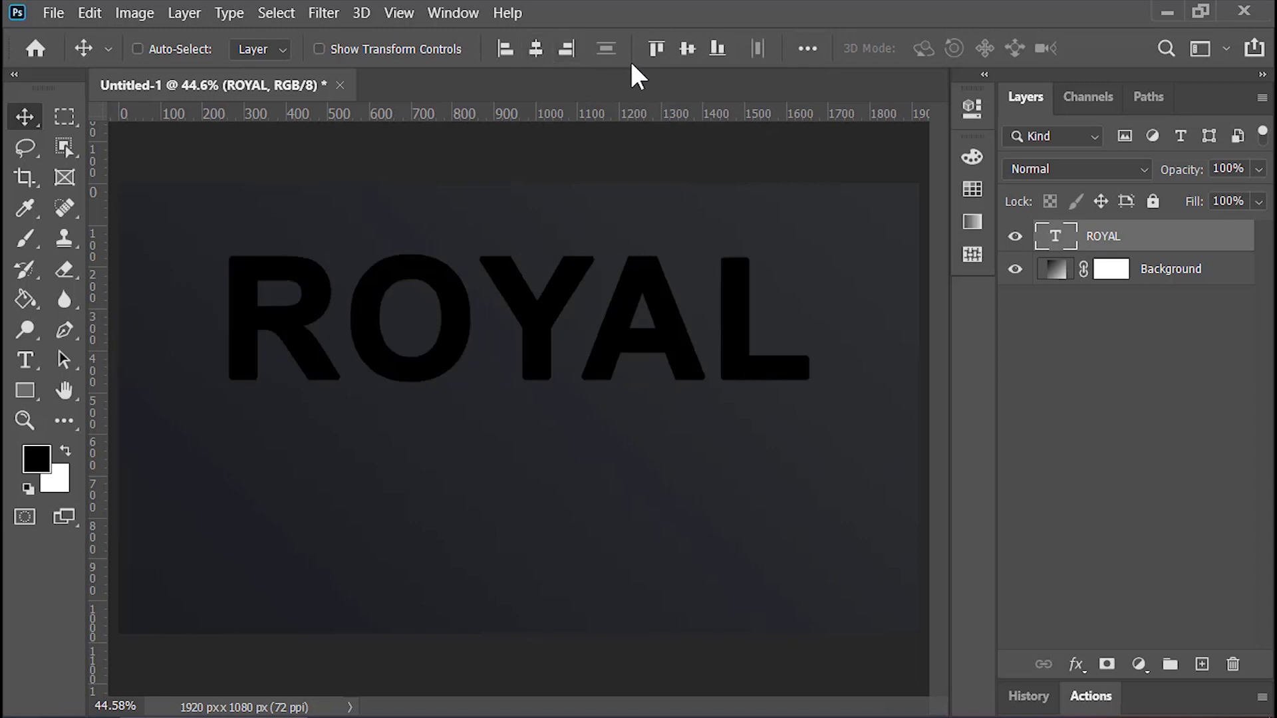
left_click(689, 50)
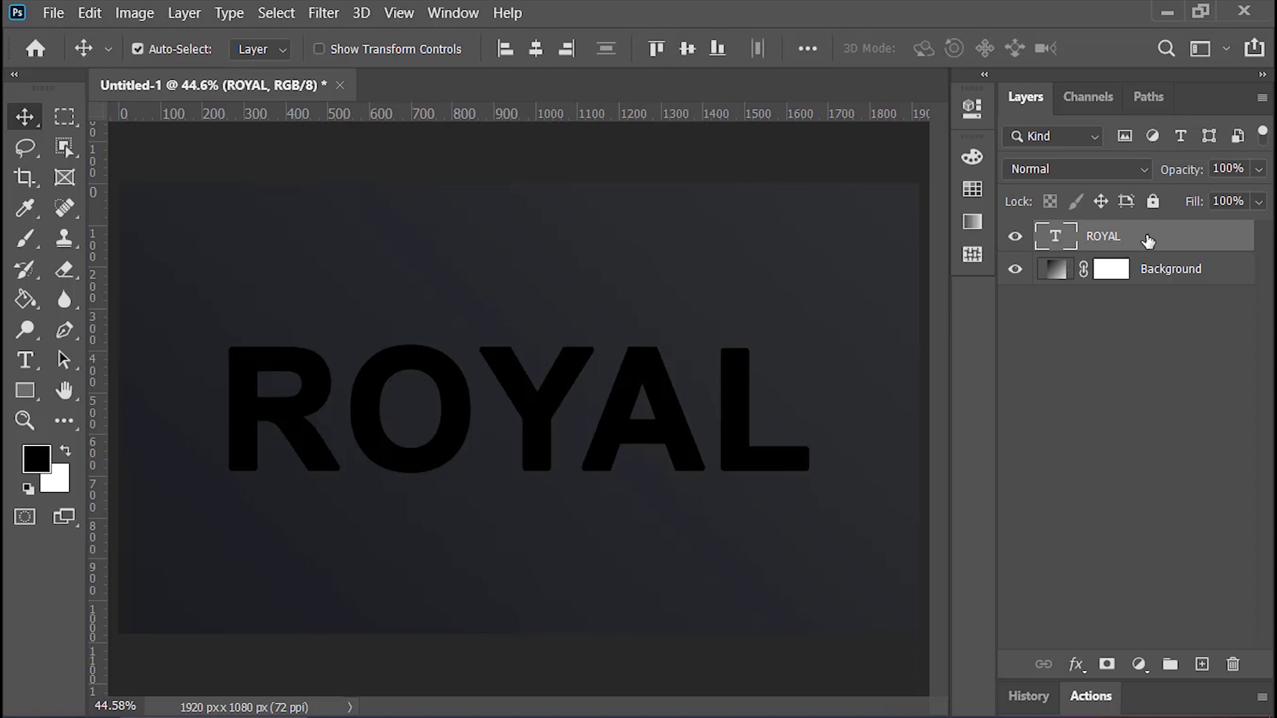
- Group the ROYAL text layer, name the group Text, and collapse it
key("ctrl+g")
double_click(1100, 235)
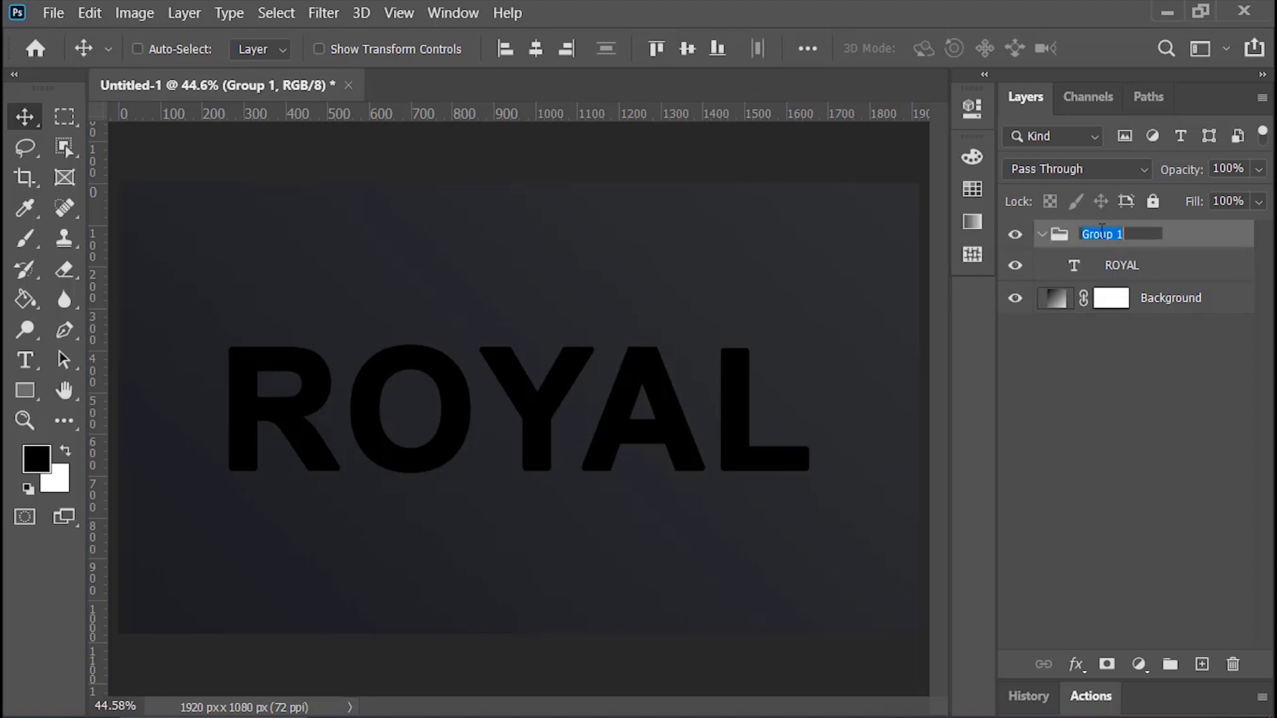
type("Text")
key("Return")
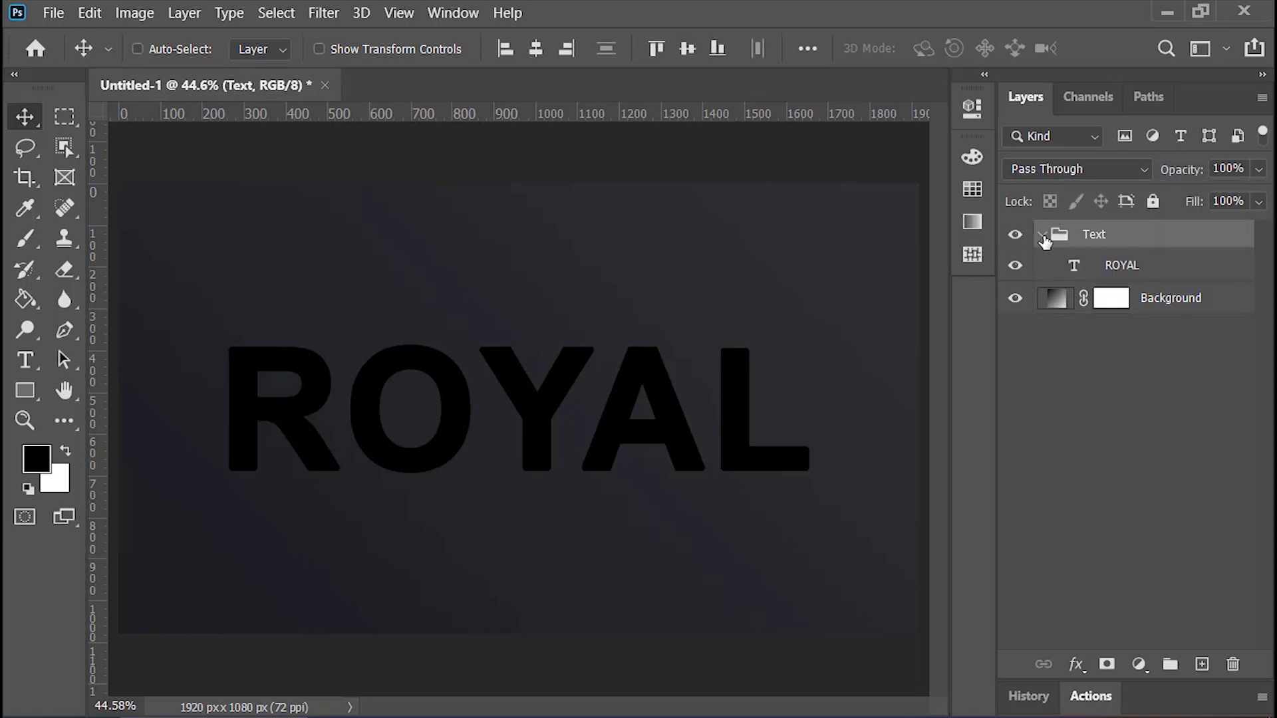
left_click(1042, 234)
- Add a Gradient Overlay to the Text group using the Foreground to Background preset from Basics
right_click(1062, 237)
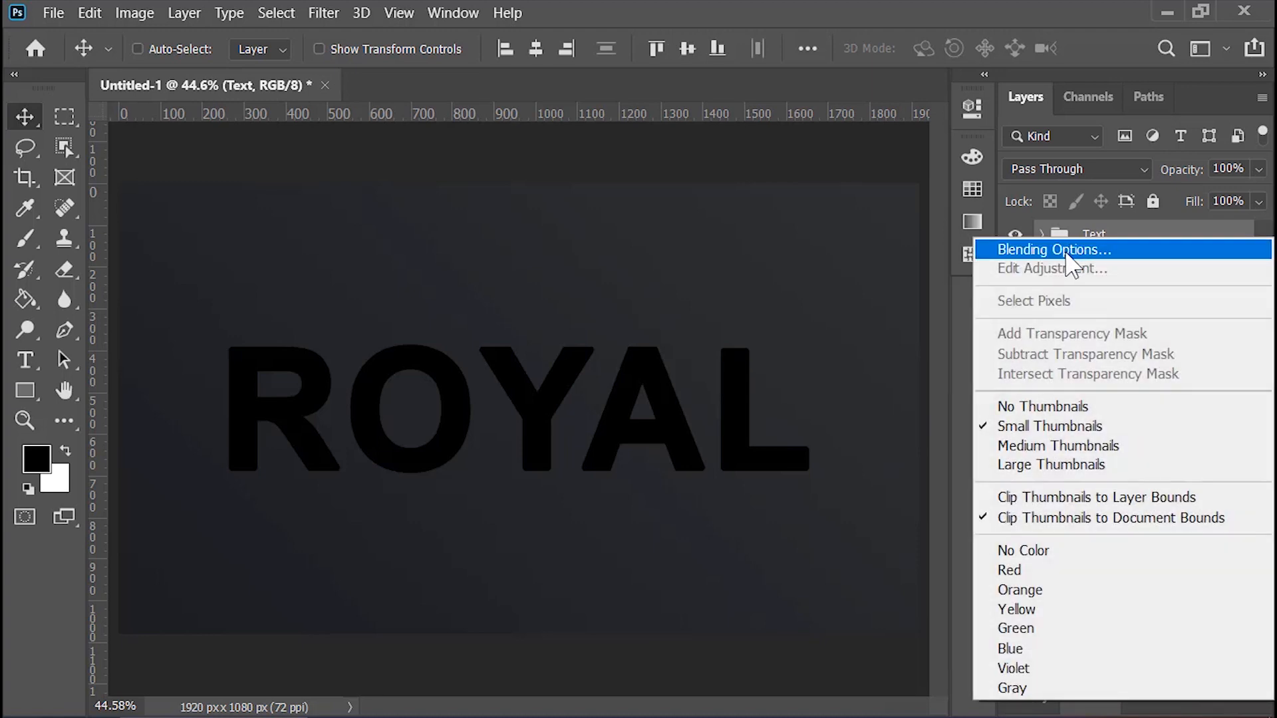
left_click(1060, 249)
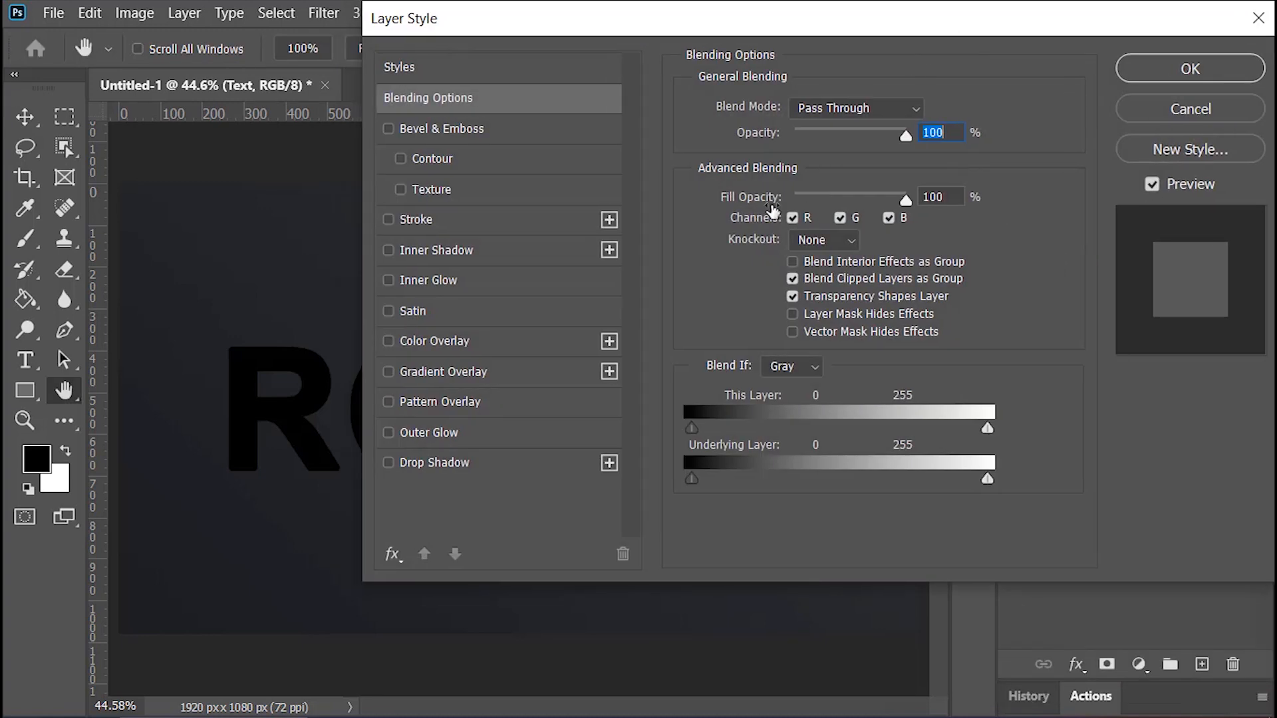
left_click(508, 365)
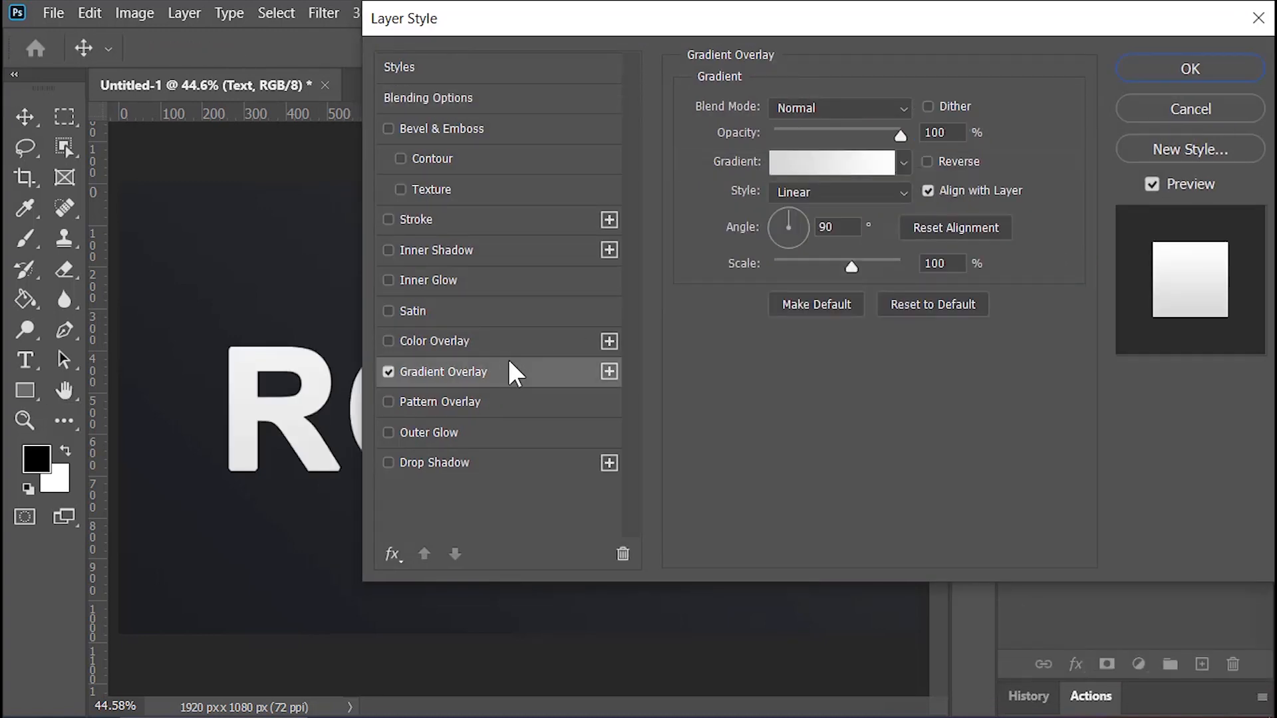
left_click(904, 162)
left_click(741, 246)
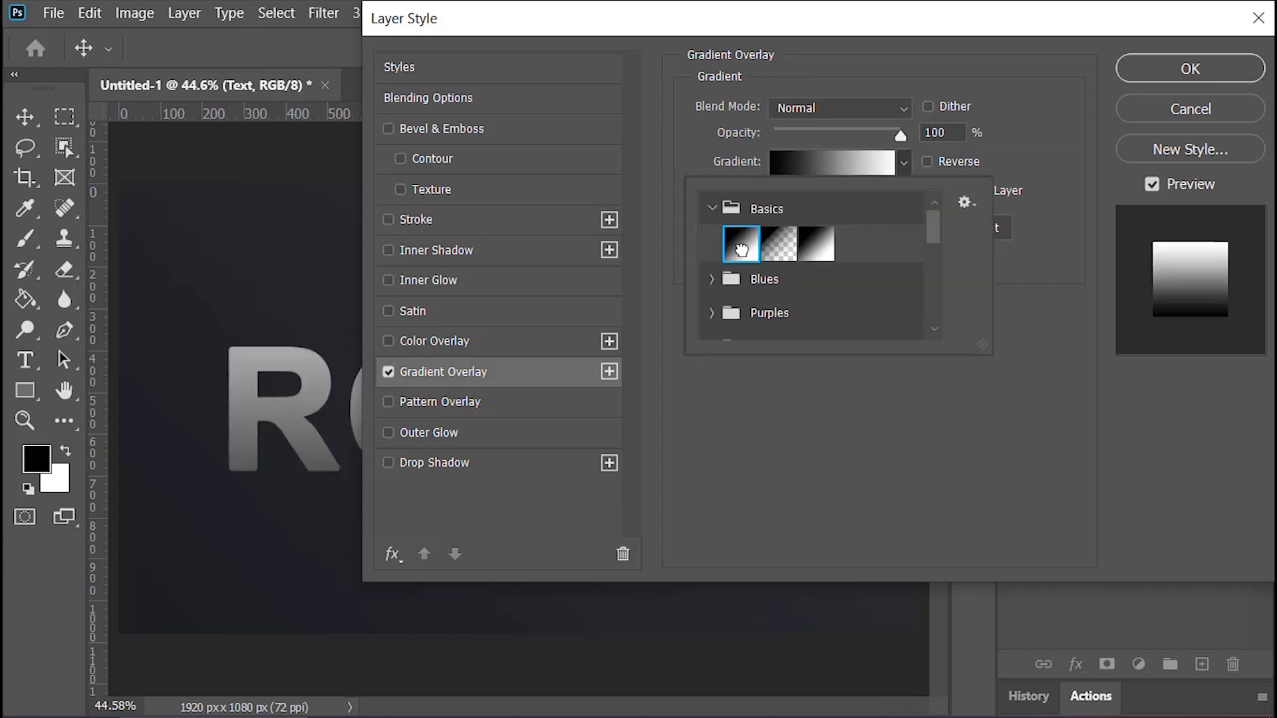
- Change the overlay gradient's black color stop at its start to a very dark blue-black
left_click(818, 170)
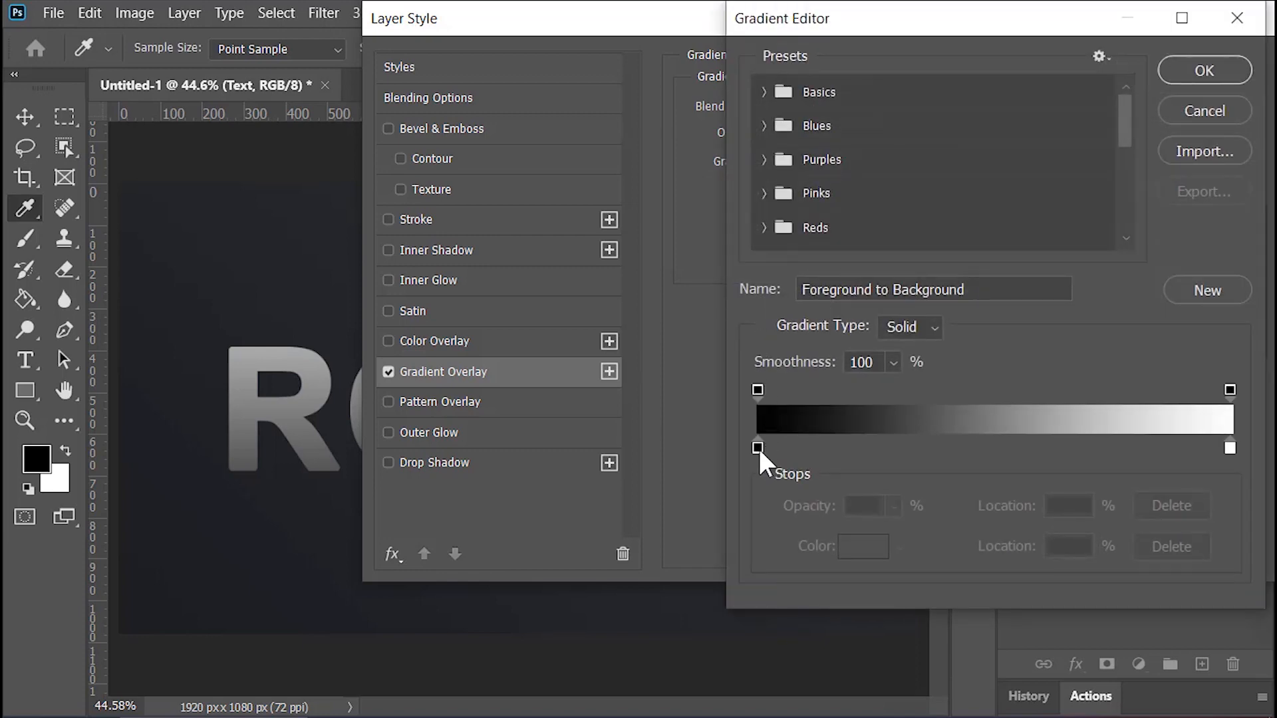
double_click(757, 445)
left_click(690, 336)
left_click(977, 189)
left_click(1184, 63)
- Change the overlay gradient's white color stop at location 100% to a dark blue-gray and accept the gradient
double_click(1228, 447)
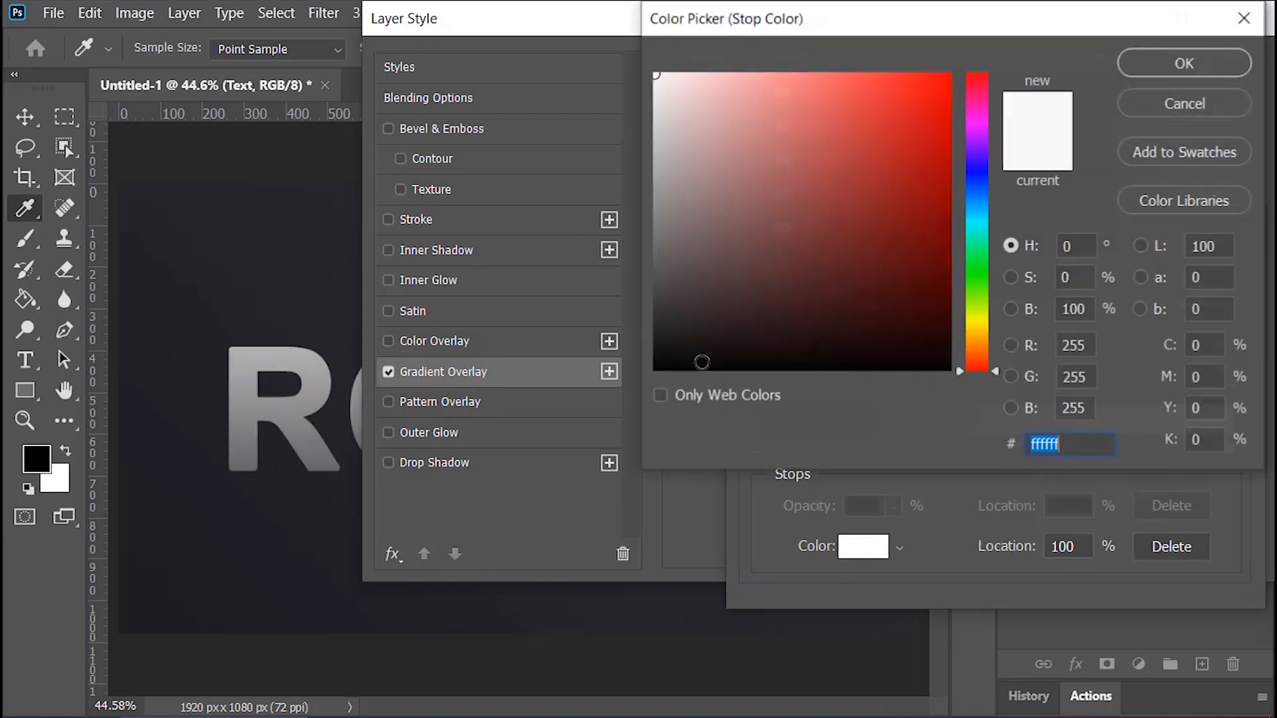
left_click(687, 327)
left_click(978, 192)
left_click(1203, 66)
left_click(1202, 68)
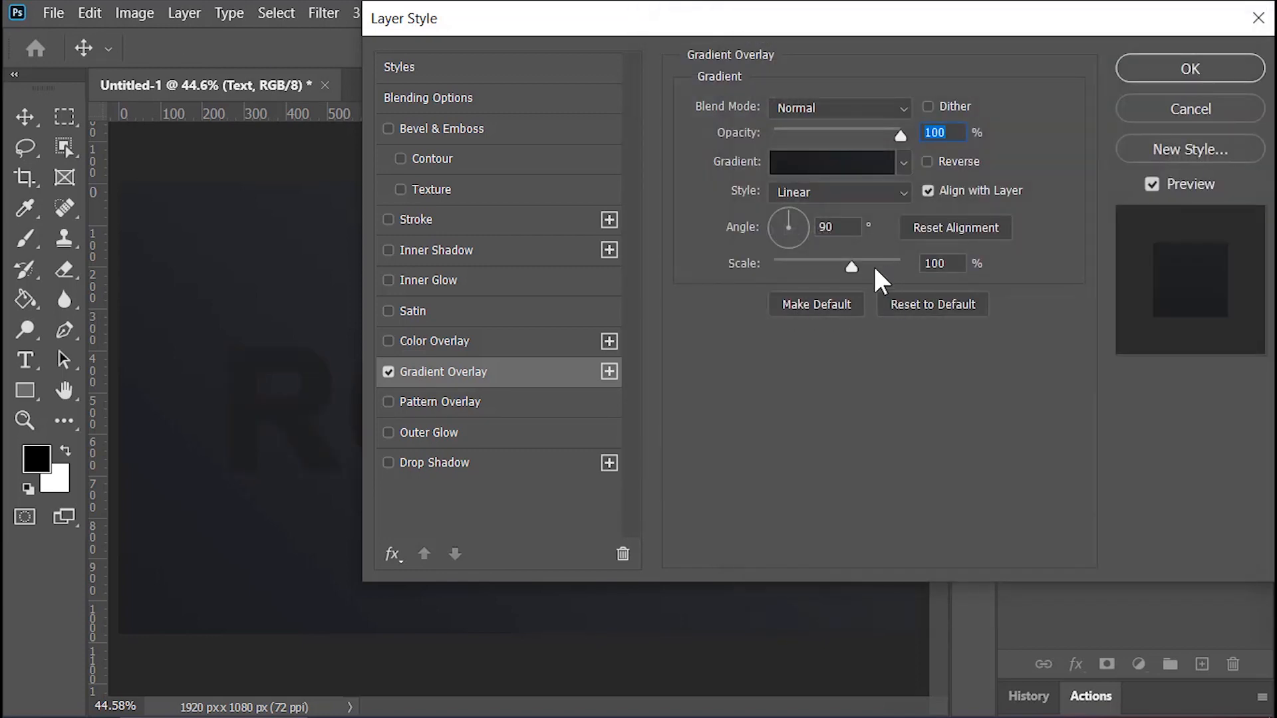
- Increase the Gradient Overlay's scale to its maximum and enable Dither
left_click_drag(871, 266, 971, 252)
left_click(939, 103)
- Add a 5 px Stroke to the Text group, positioned Outside, with a Gradient fill type
left_click(475, 218)
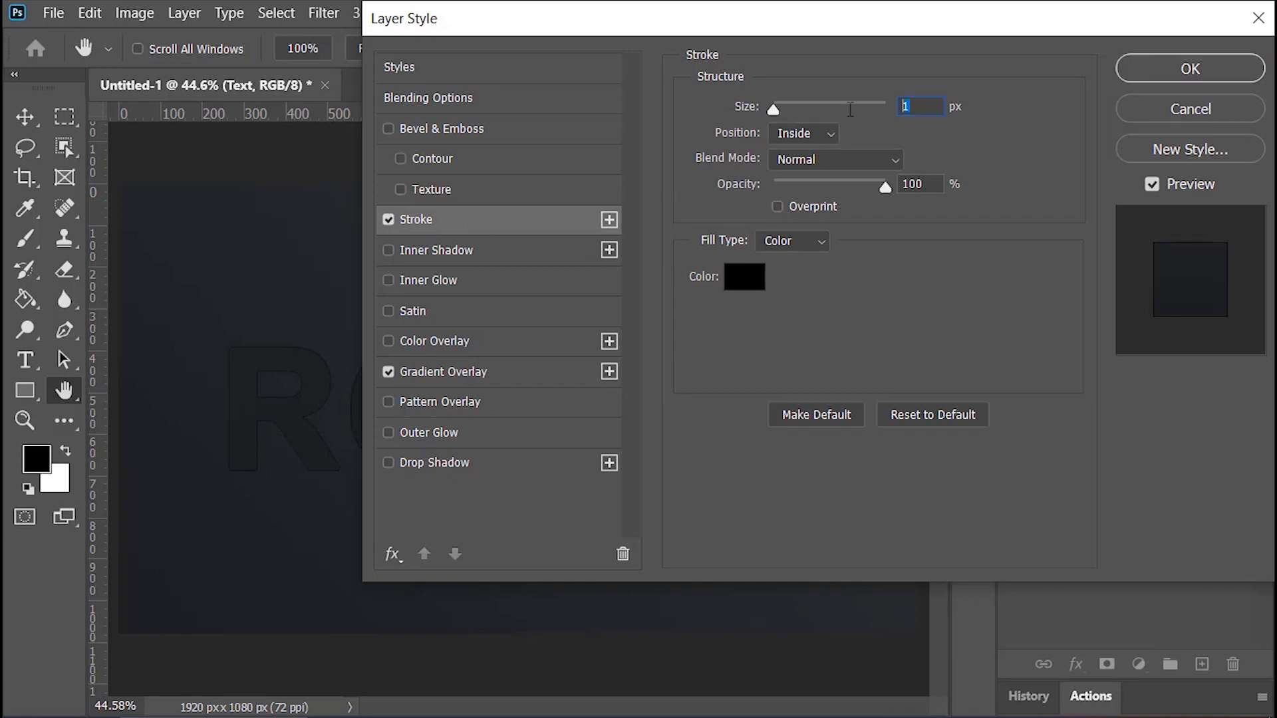
type("5")
left_click(819, 131)
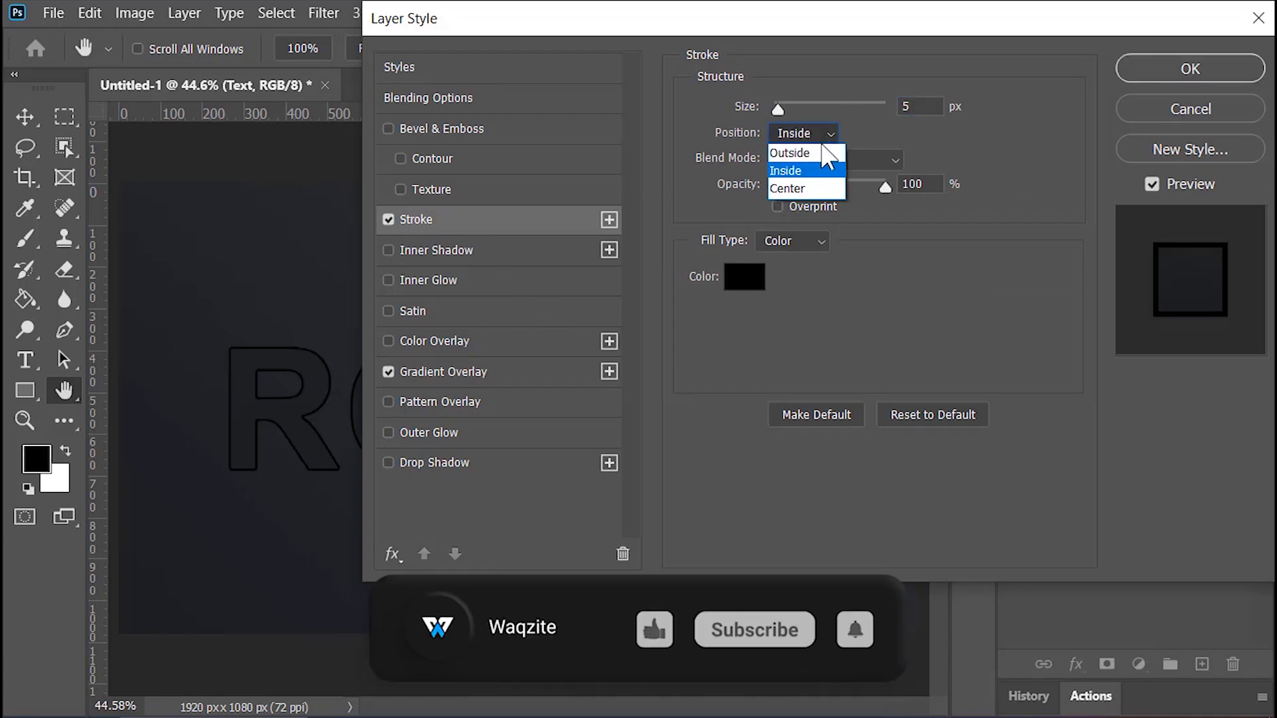
left_click(824, 157)
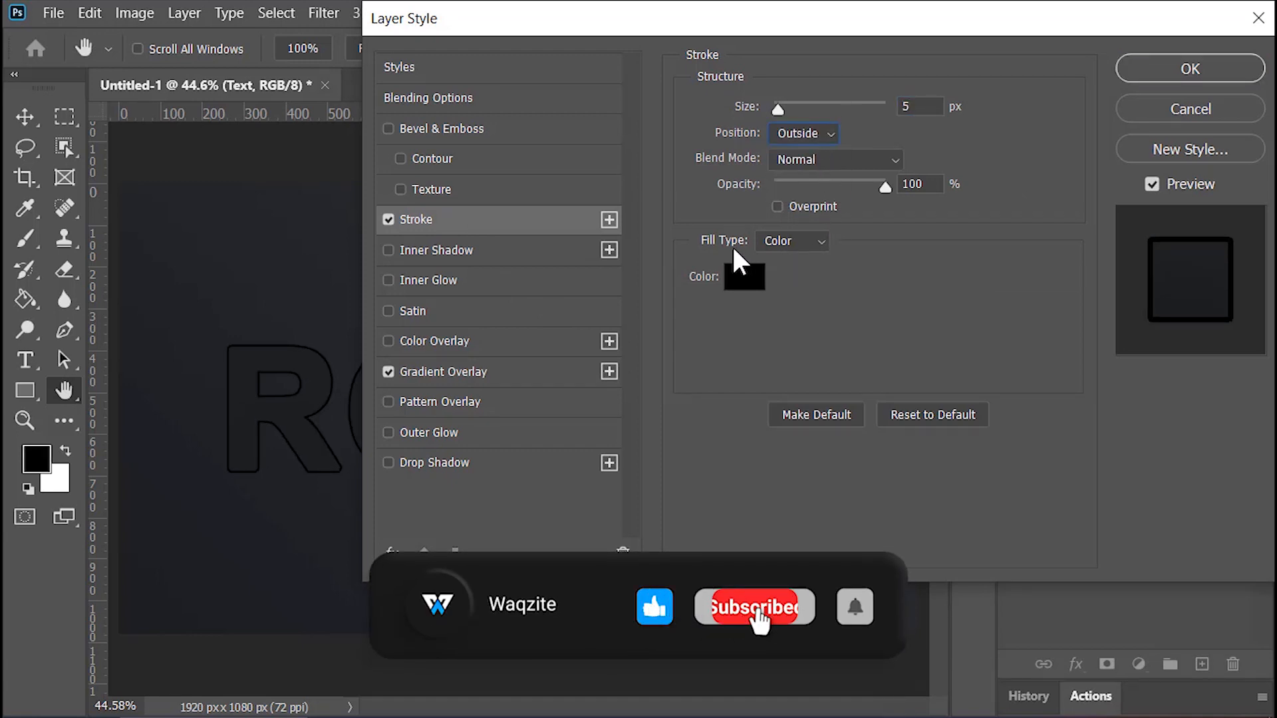
left_click(787, 244)
left_click(787, 264)
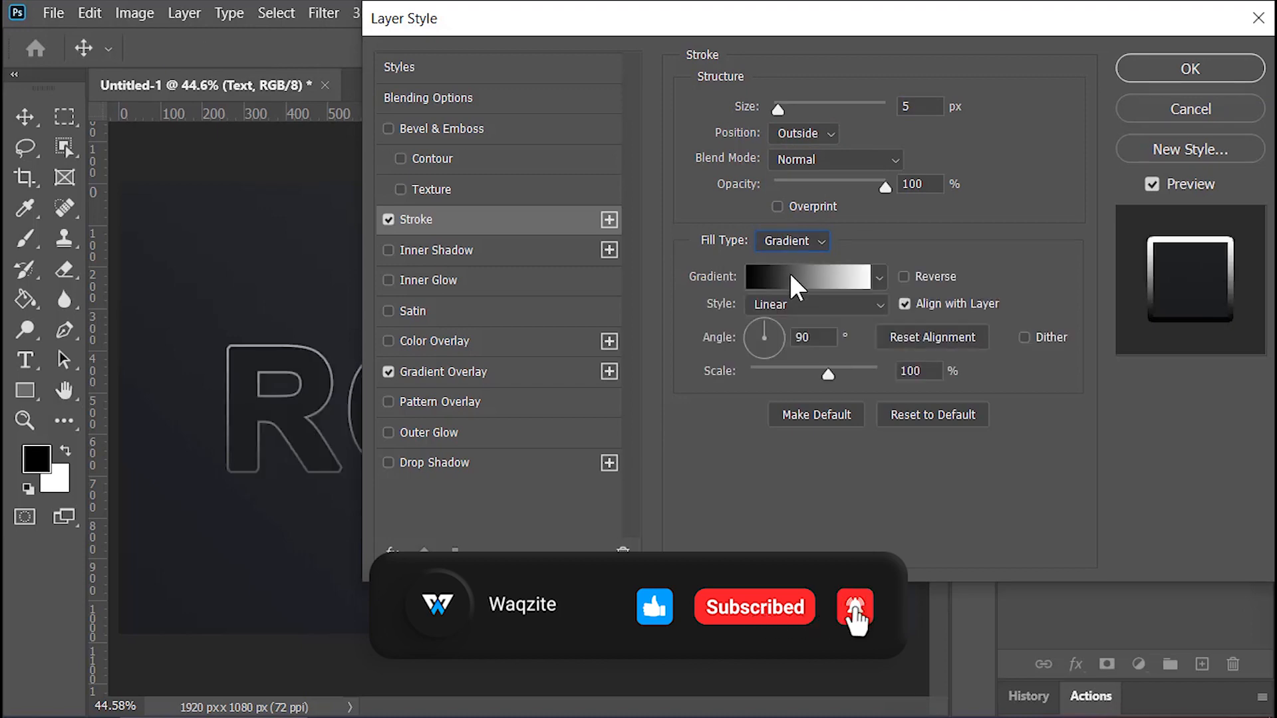
left_click(804, 278)
scroll(1104, 239, "down", 5)
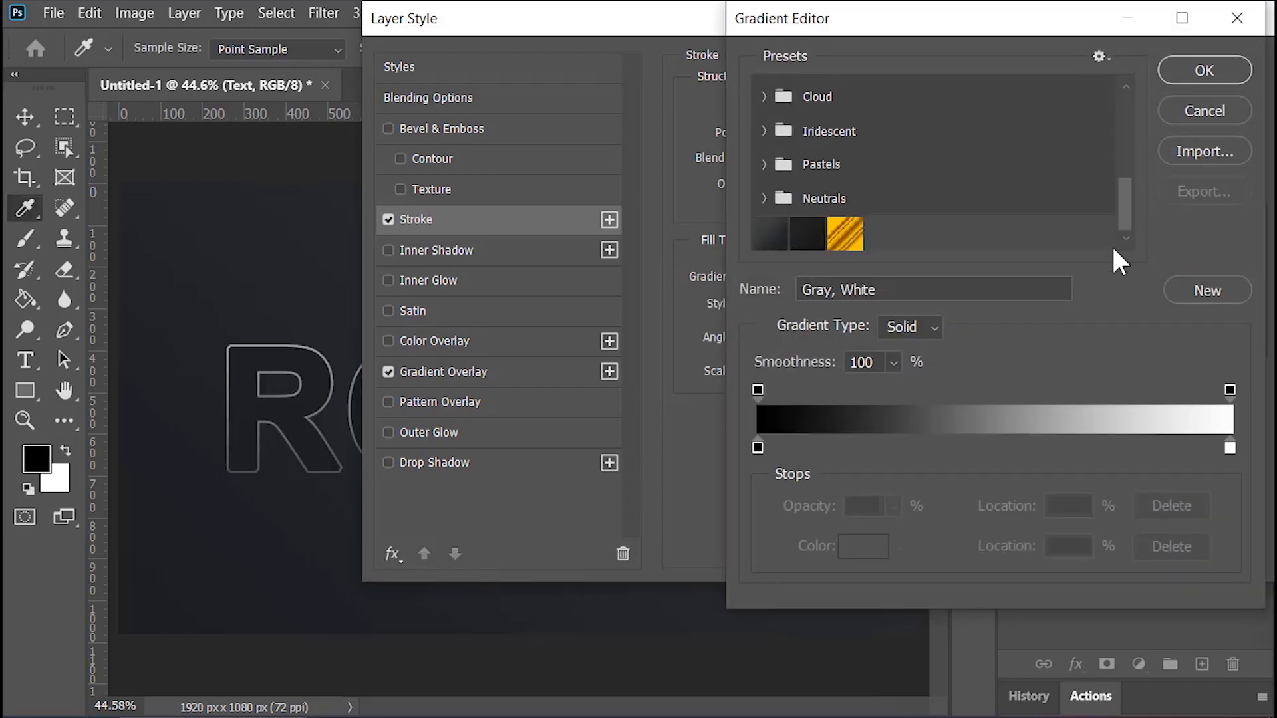
left_click(844, 231)
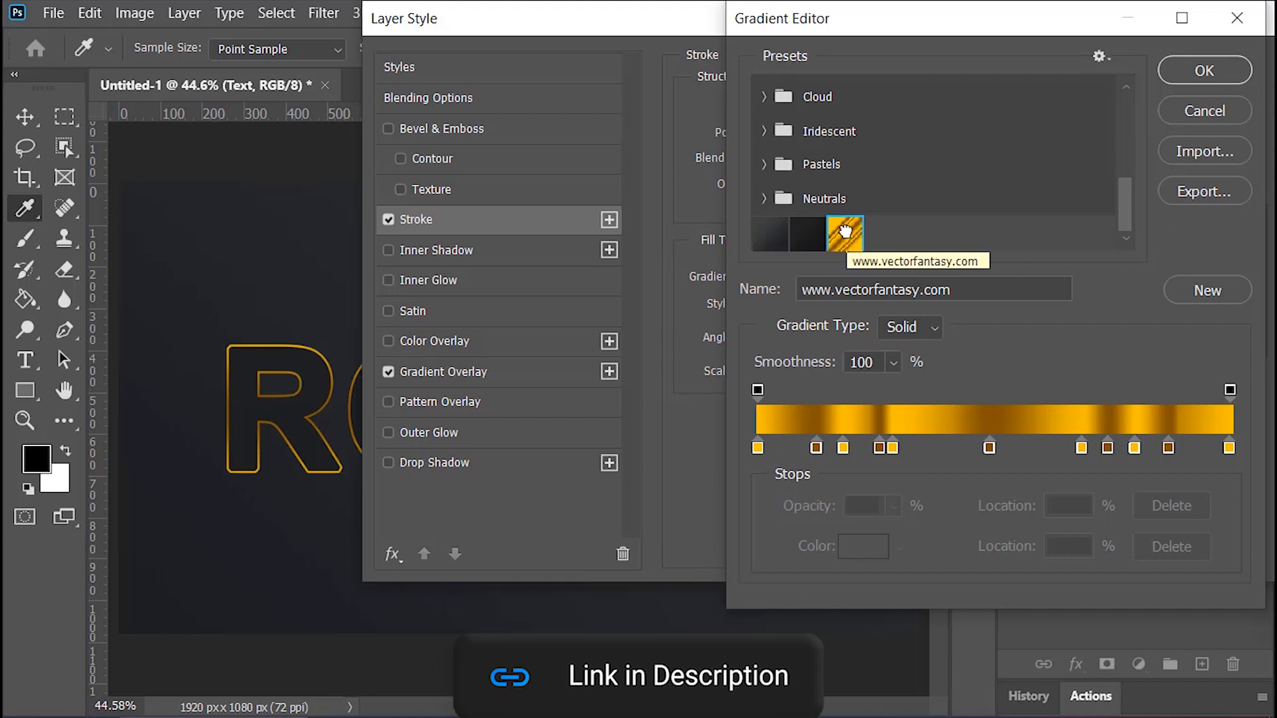
- Switch the stroke gradient to the Foreground to Background preset from Basics and recolor its black start stop golden yellow (#ffd800)
scroll(773, 98, "up", 6)
left_click(772, 94)
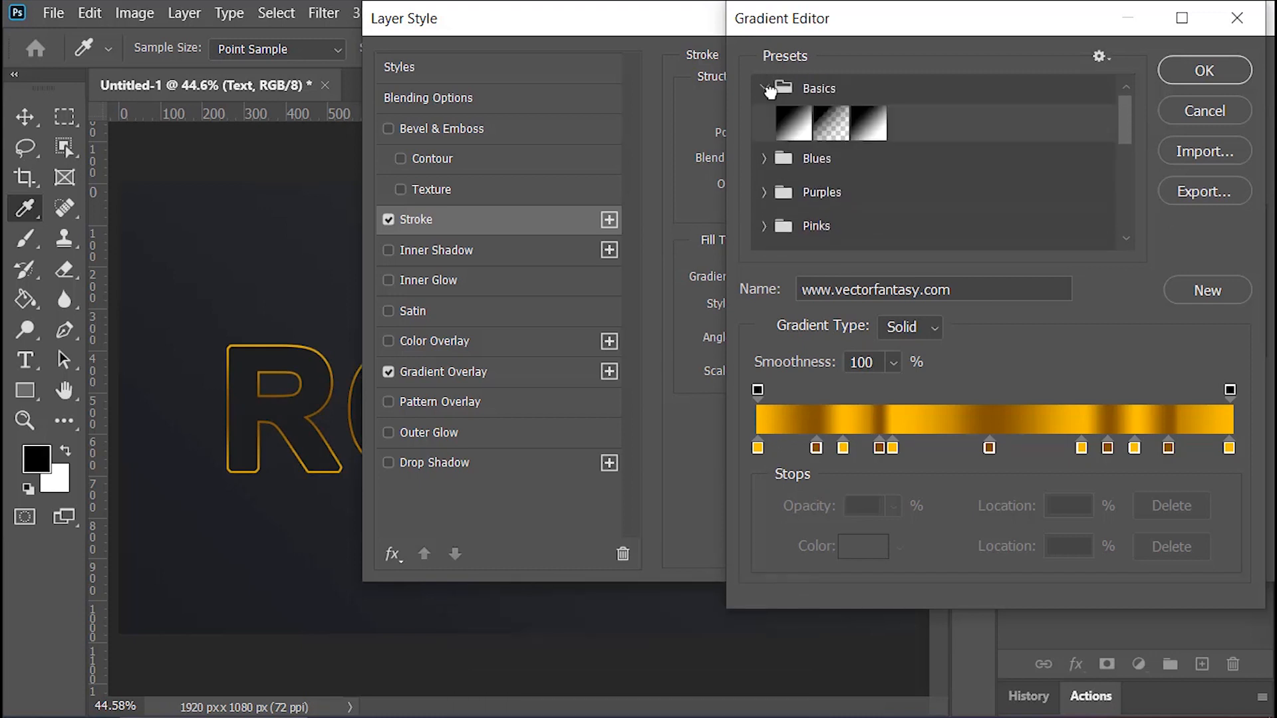
left_click(793, 123)
left_click(758, 448)
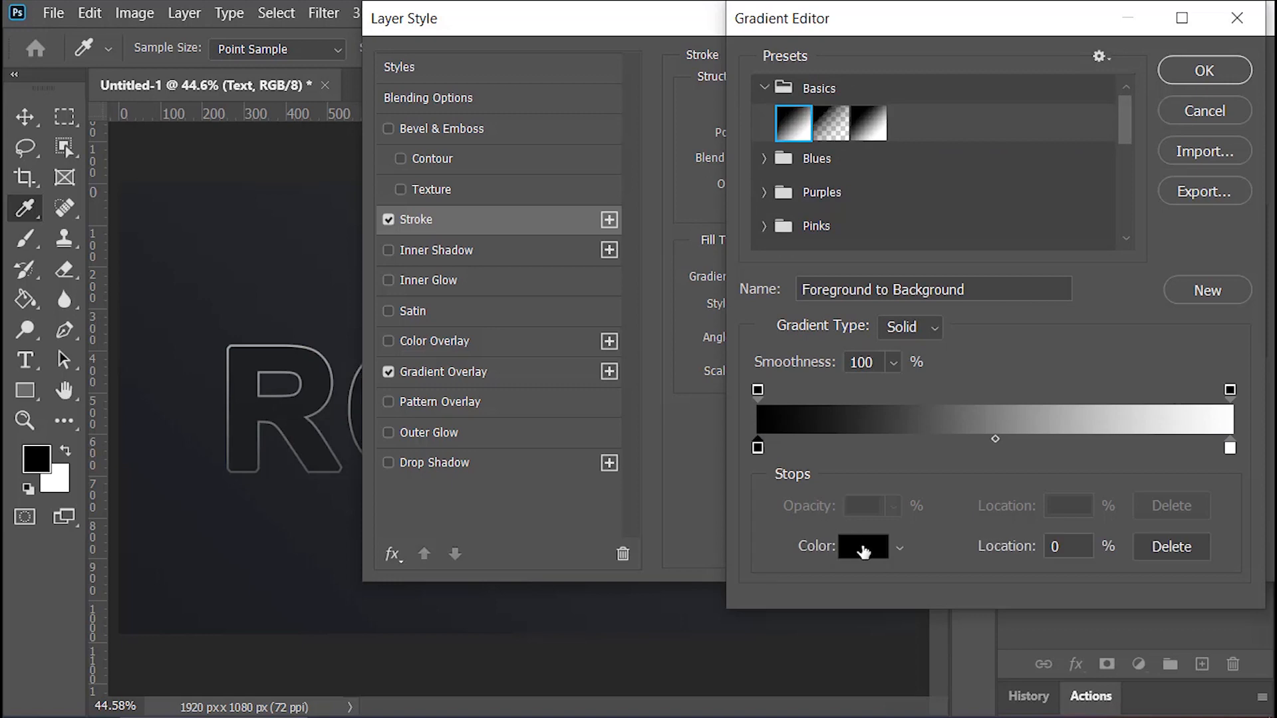
left_click(863, 546)
left_click_drag(941, 93, 992, 54)
left_click_drag(982, 337, 988, 322)
left_click(1184, 63)
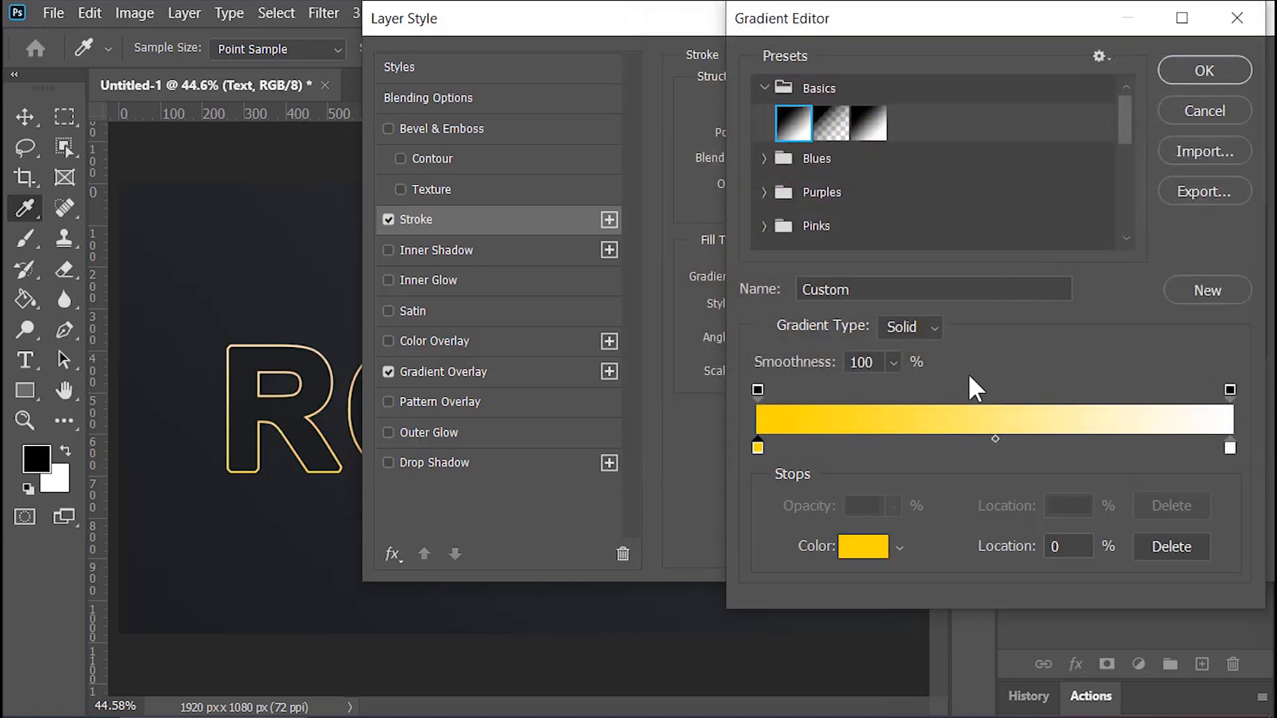
- Add a color stop at 17% to the stroke gradient and make it dark brown (#482f00)
left_click(838, 448)
left_click(863, 546)
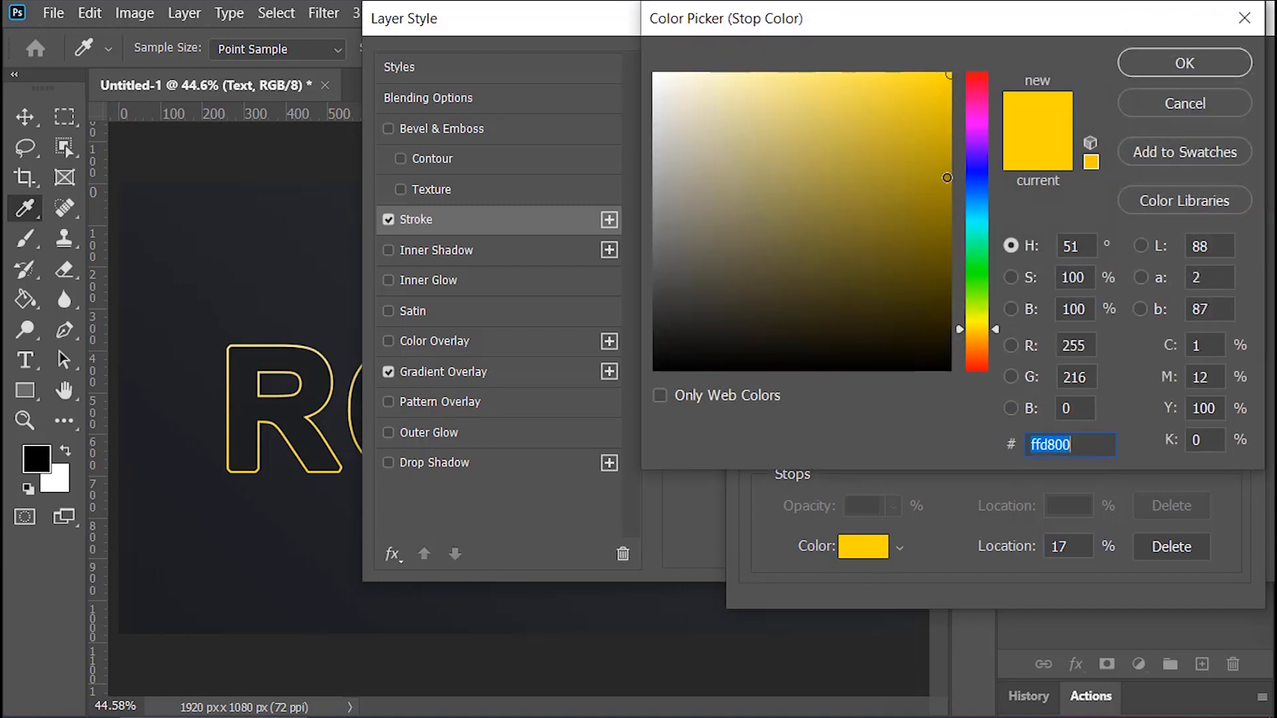
left_click_drag(948, 178, 949, 287)
left_click(979, 337)
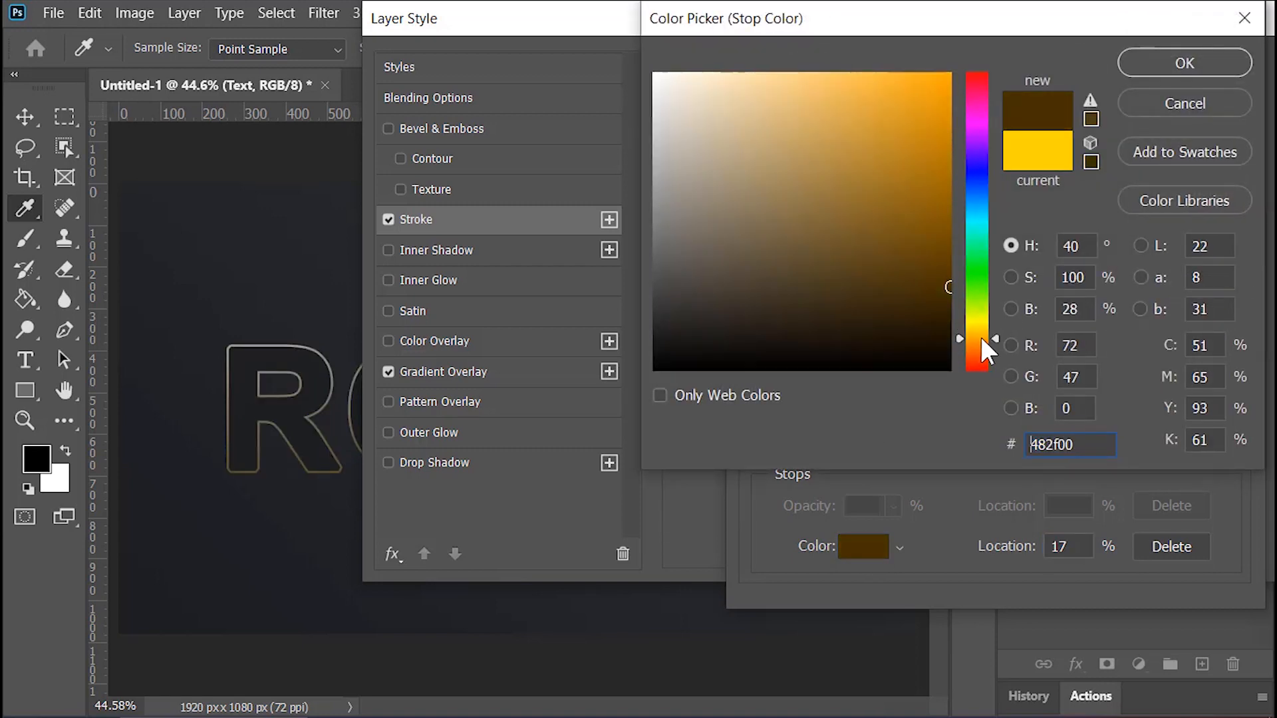
left_click(1150, 61)
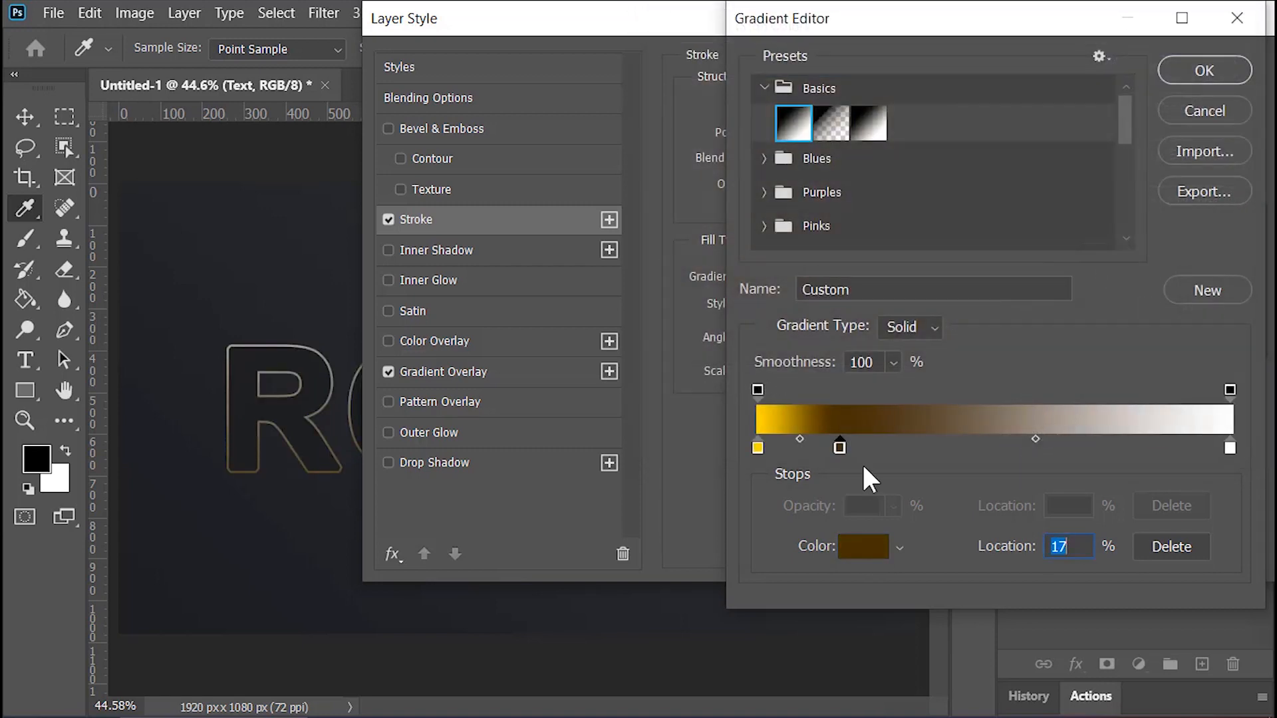
- Add three more dark brown stops across the gradient, the first at 38%, and remove the white end stop
left_click(938, 450)
left_click(1070, 449)
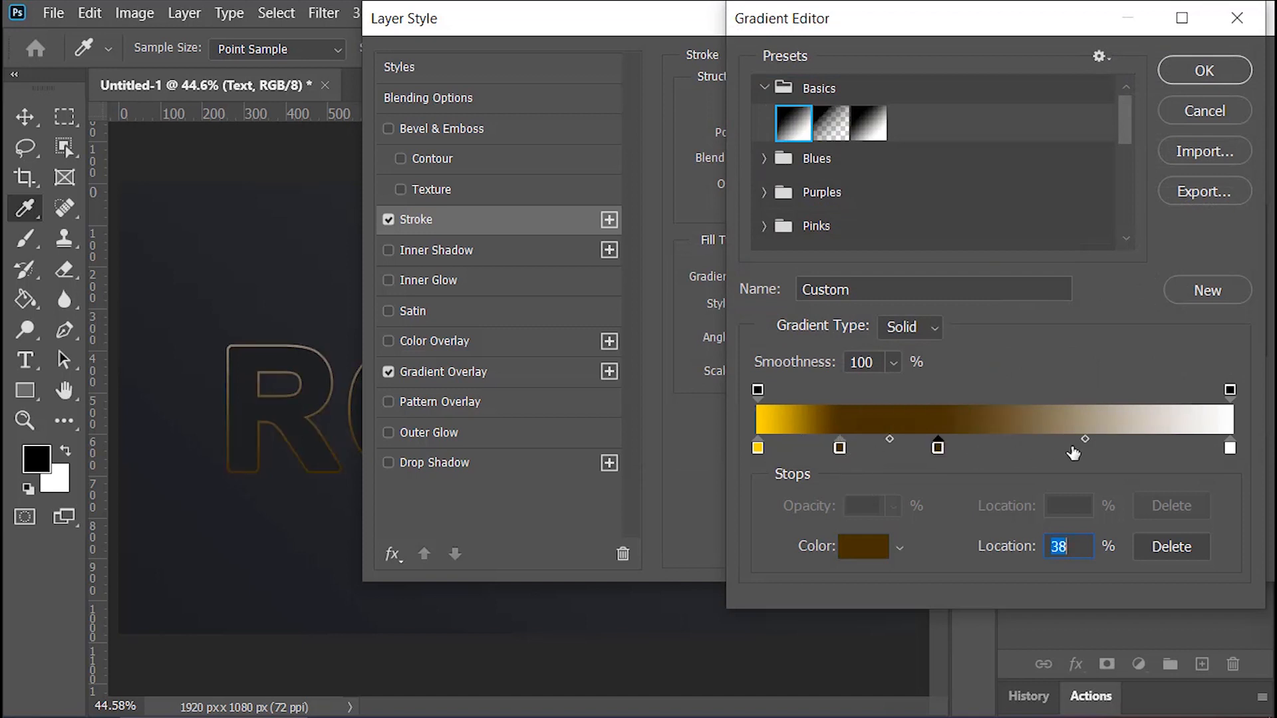
left_click(1187, 449)
left_click_drag(1230, 448, 1236, 485)
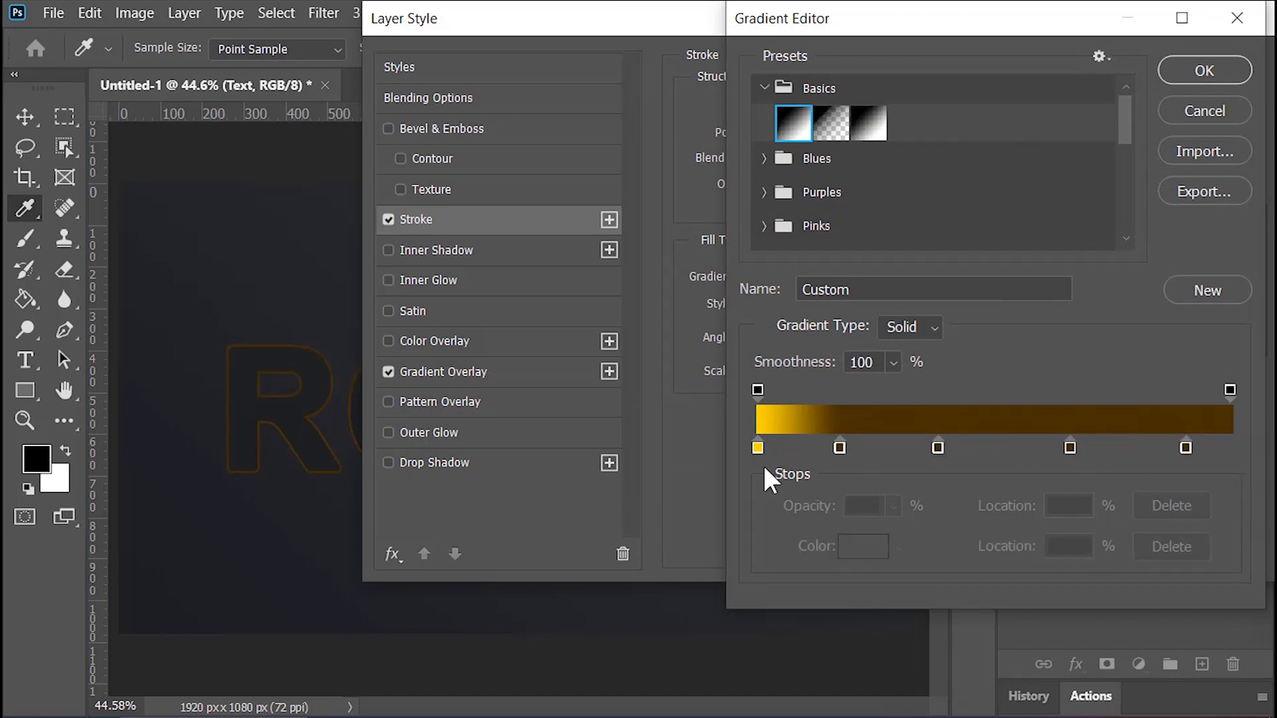
- Add golden yellow stops at 28%, between the remaining dark brown stops, and at 100%
left_click(757, 448)
left_click(888, 450)
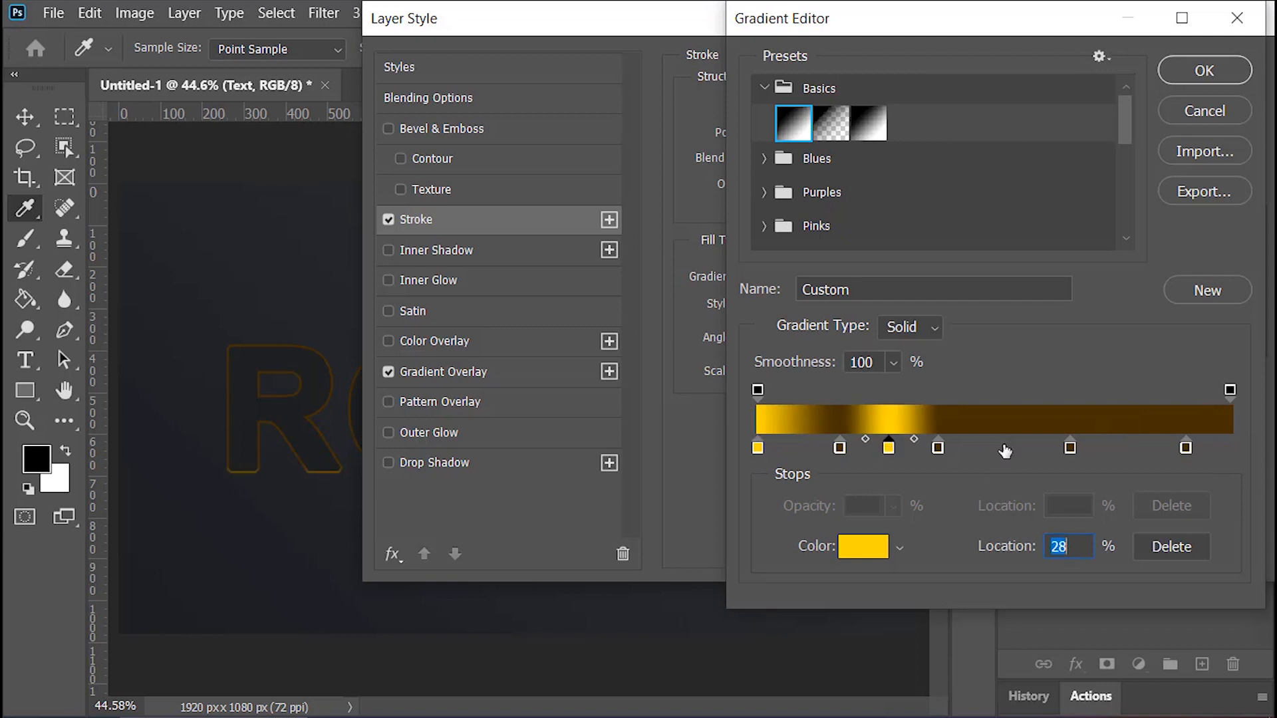
left_click(1001, 449)
left_click(1136, 449)
left_click(1230, 449)
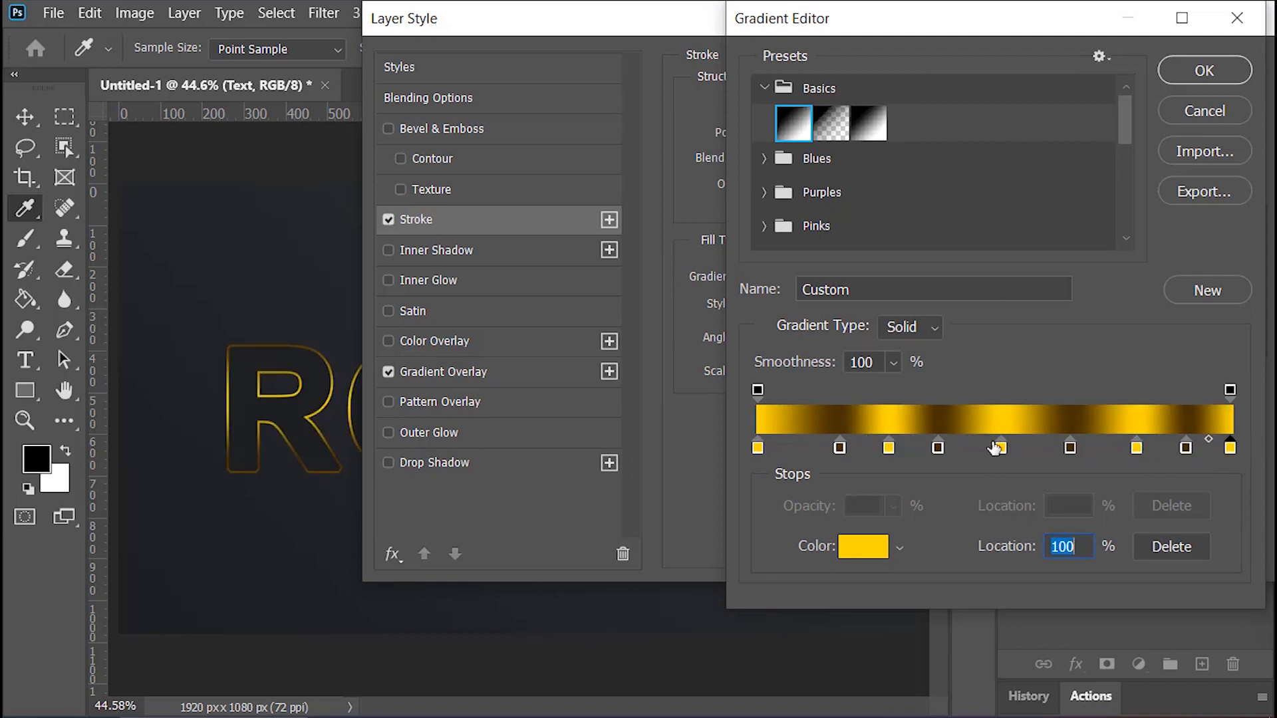
- Shift the gradient stops unevenly, moving the second brown stop to 32%, the middle yellow near the center and the next yellow to 72%
left_click_drag(1001, 447, 1038, 447)
left_click_drag(937, 448, 909, 448)
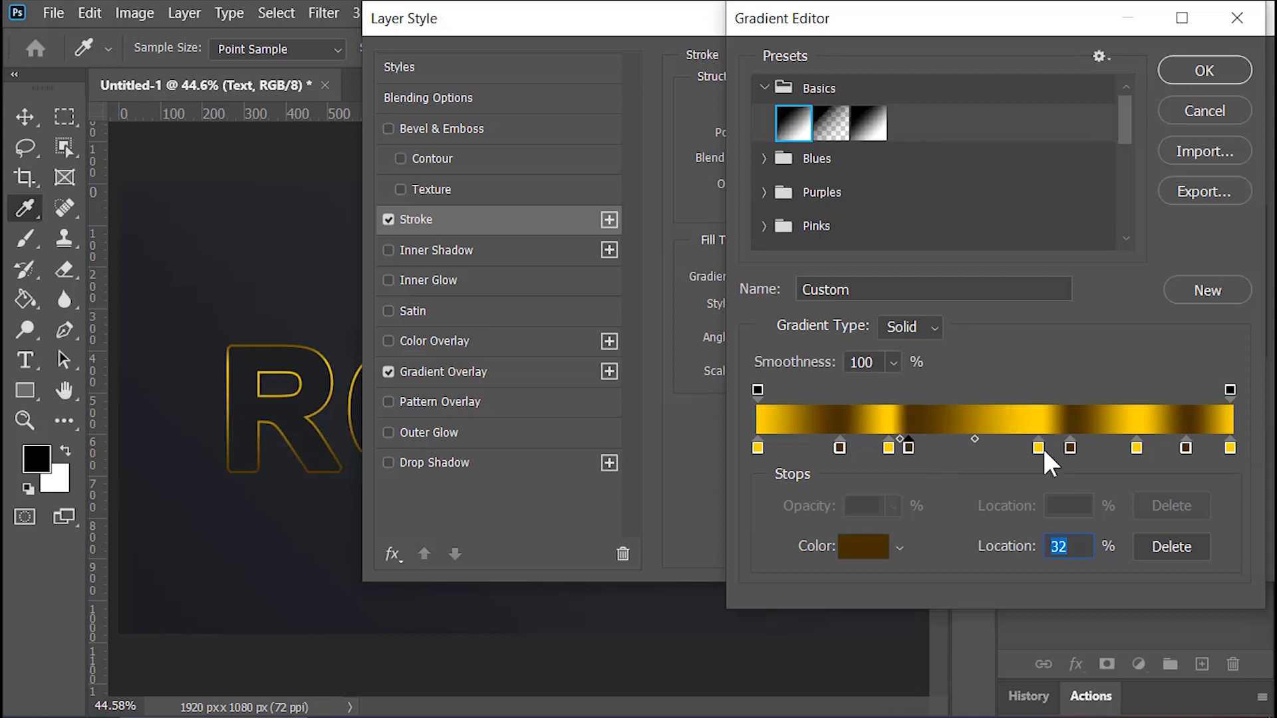
left_click_drag(1038, 448, 988, 448)
left_click_drag(1136, 448, 1099, 448)
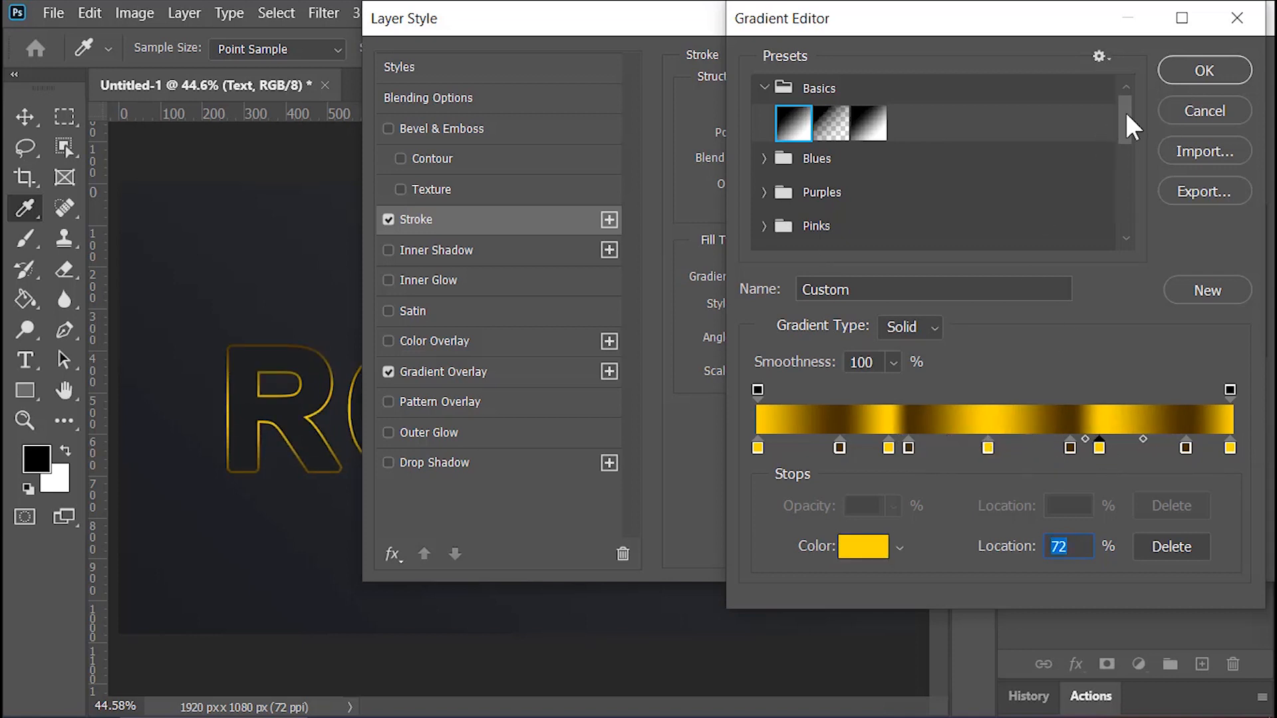
left_click_drag(1125, 113, 1125, 200)
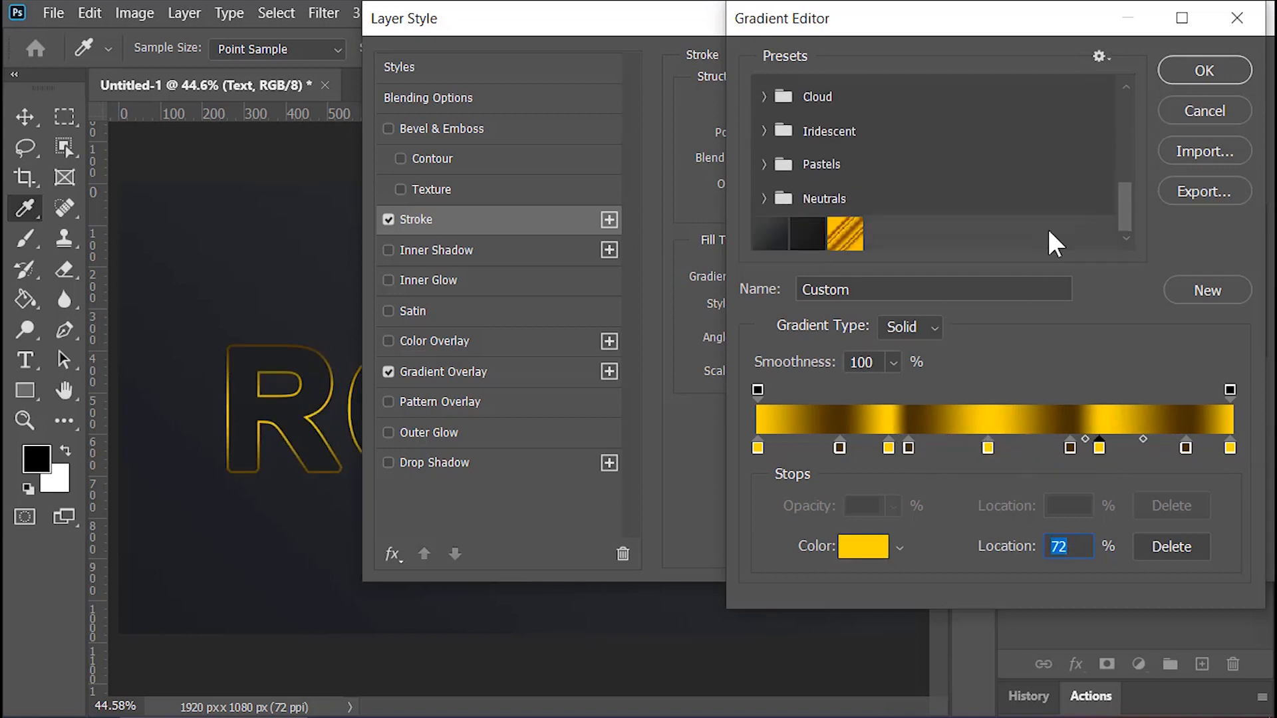
left_click(846, 233)
left_click(1203, 70)
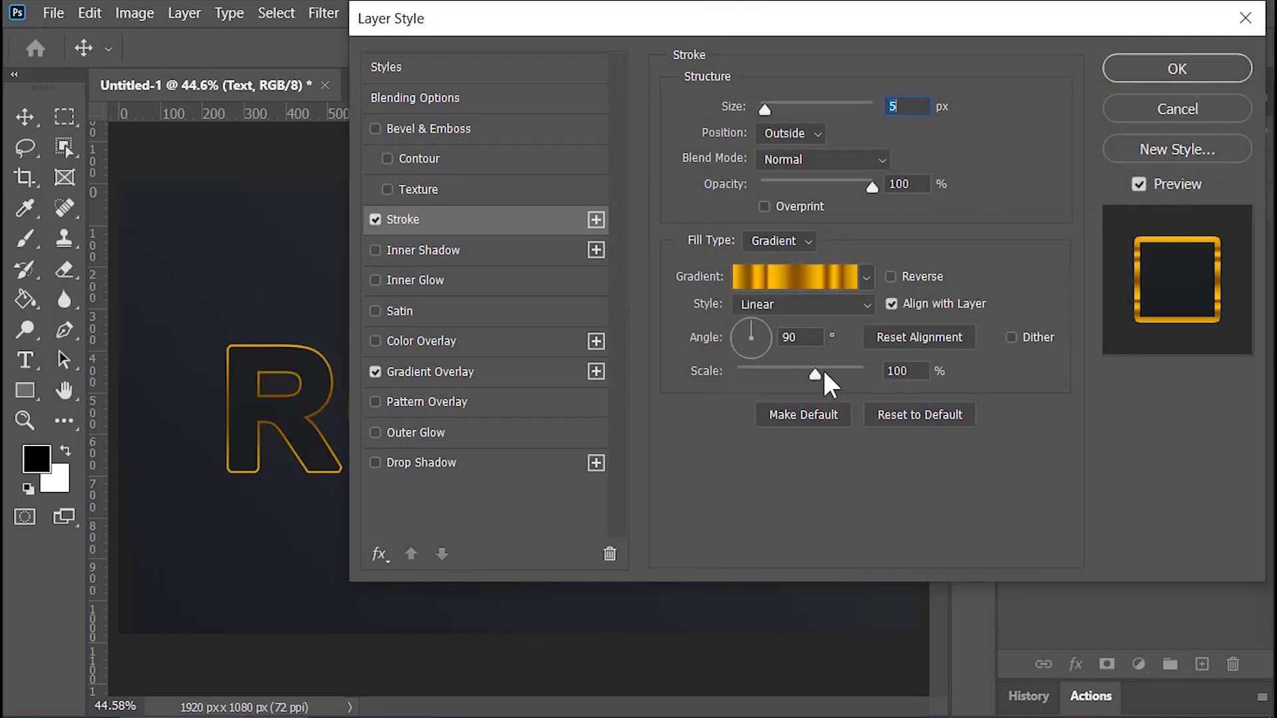
left_click_drag(822, 369, 882, 369)
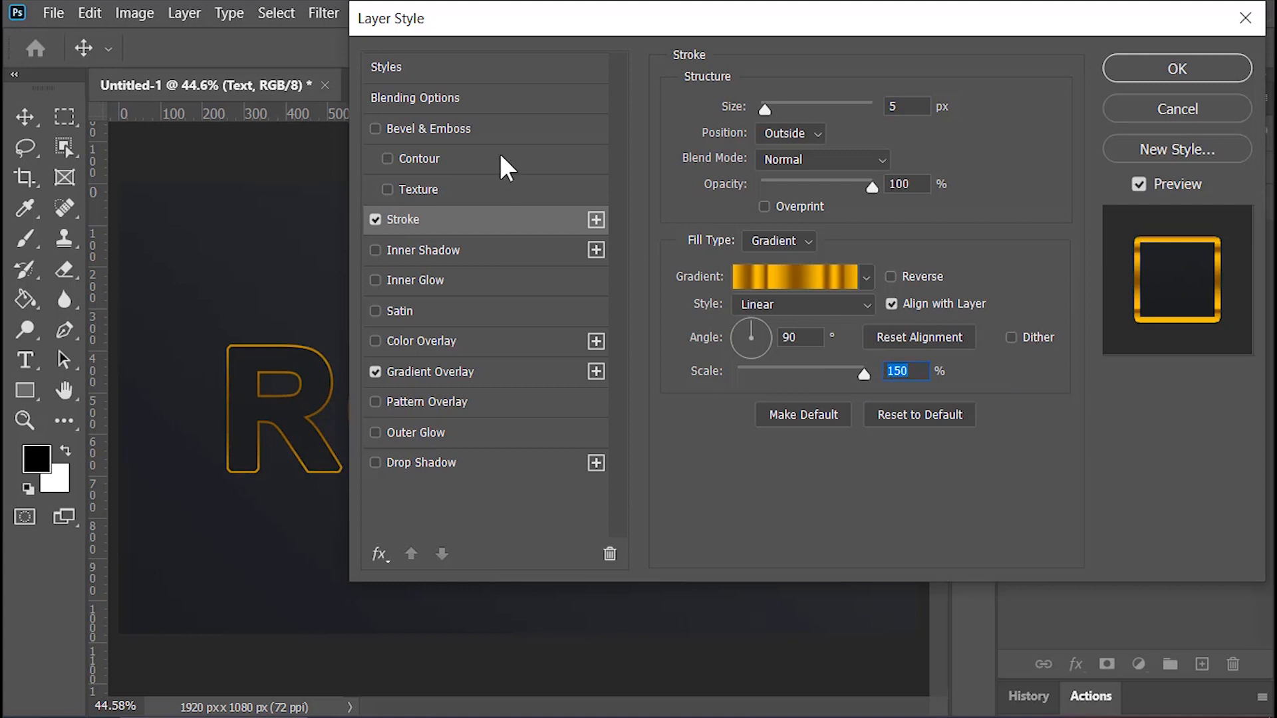
- Add Bevel & Emboss to the Text group with the Stroke Emboss style and a size of 5 px
left_click(489, 135)
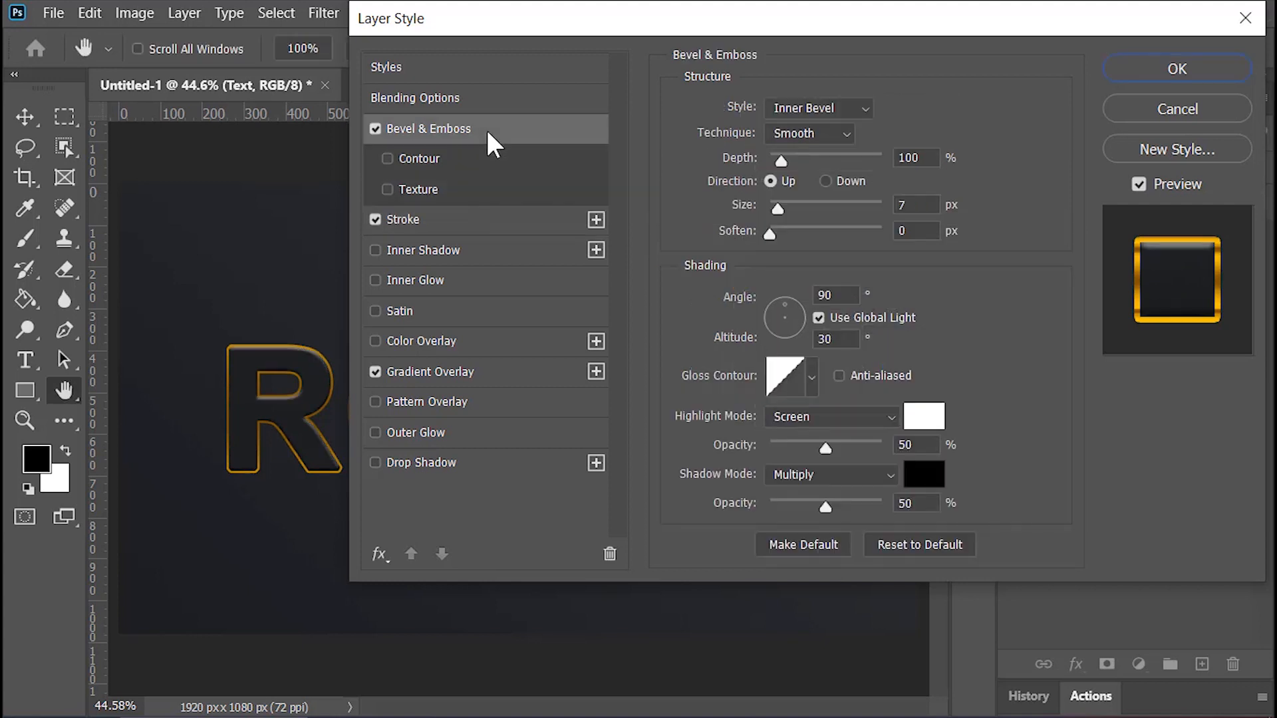
left_click(779, 113)
left_click(817, 190)
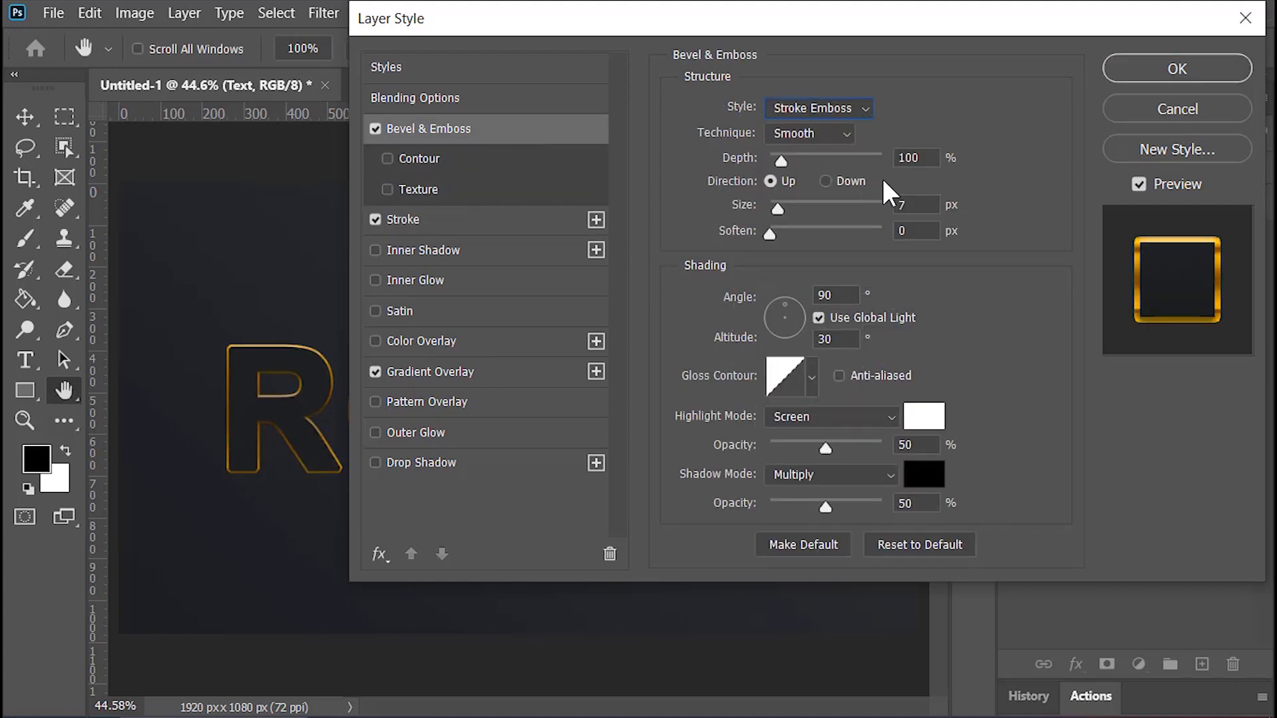
double_click(917, 200)
type("5")
- Set the bevel's shading angle to 55° and altitude to 45°, and enable gloss contour anti-aliasing
double_click(843, 294)
type("55")
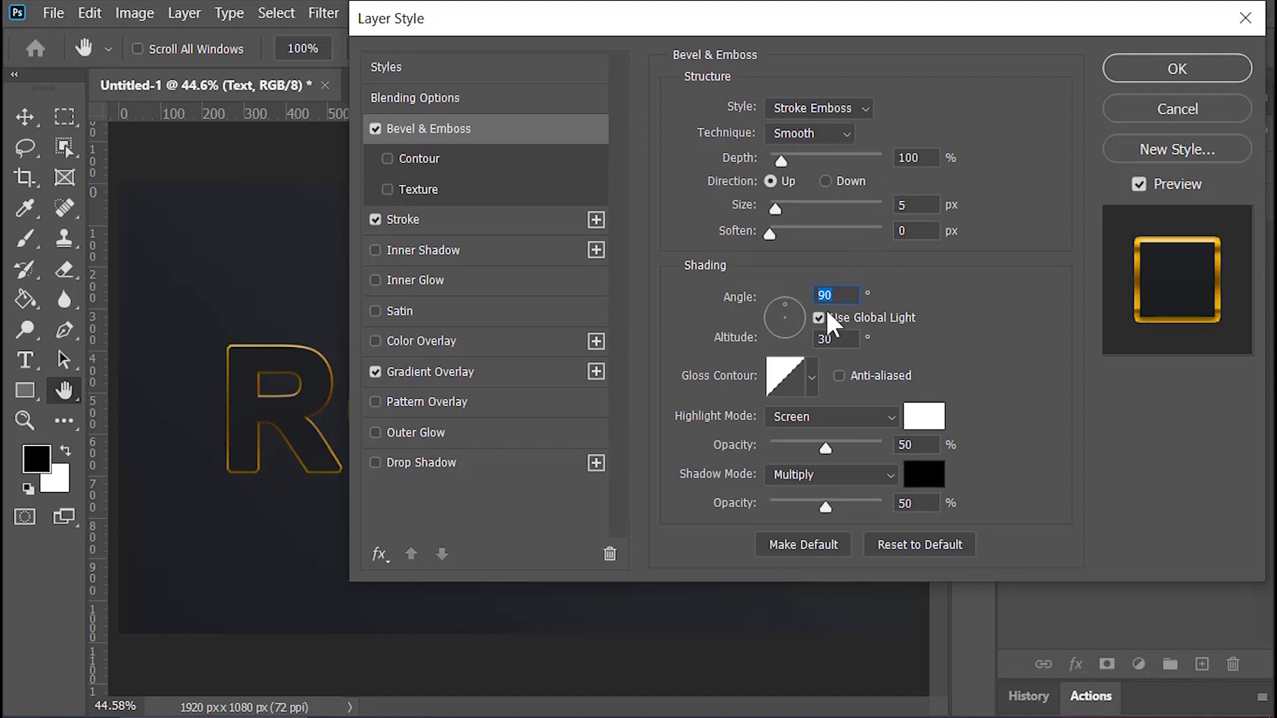
type("4")
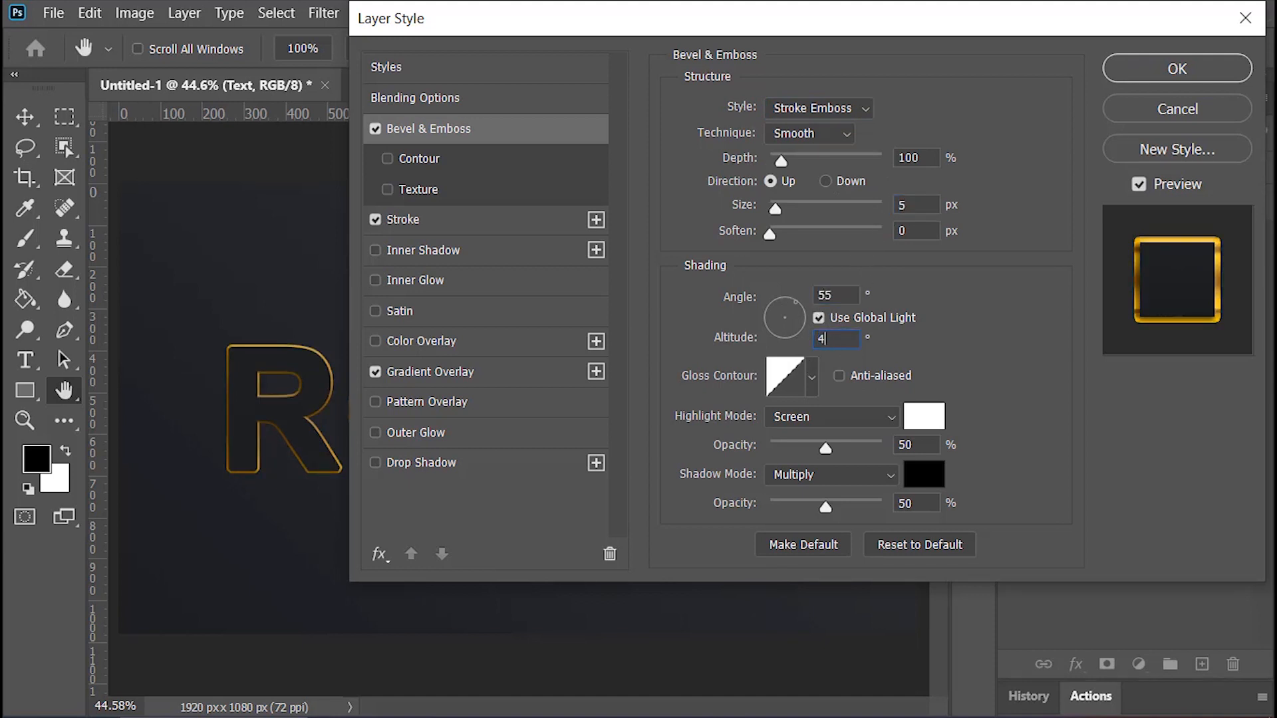
type("5")
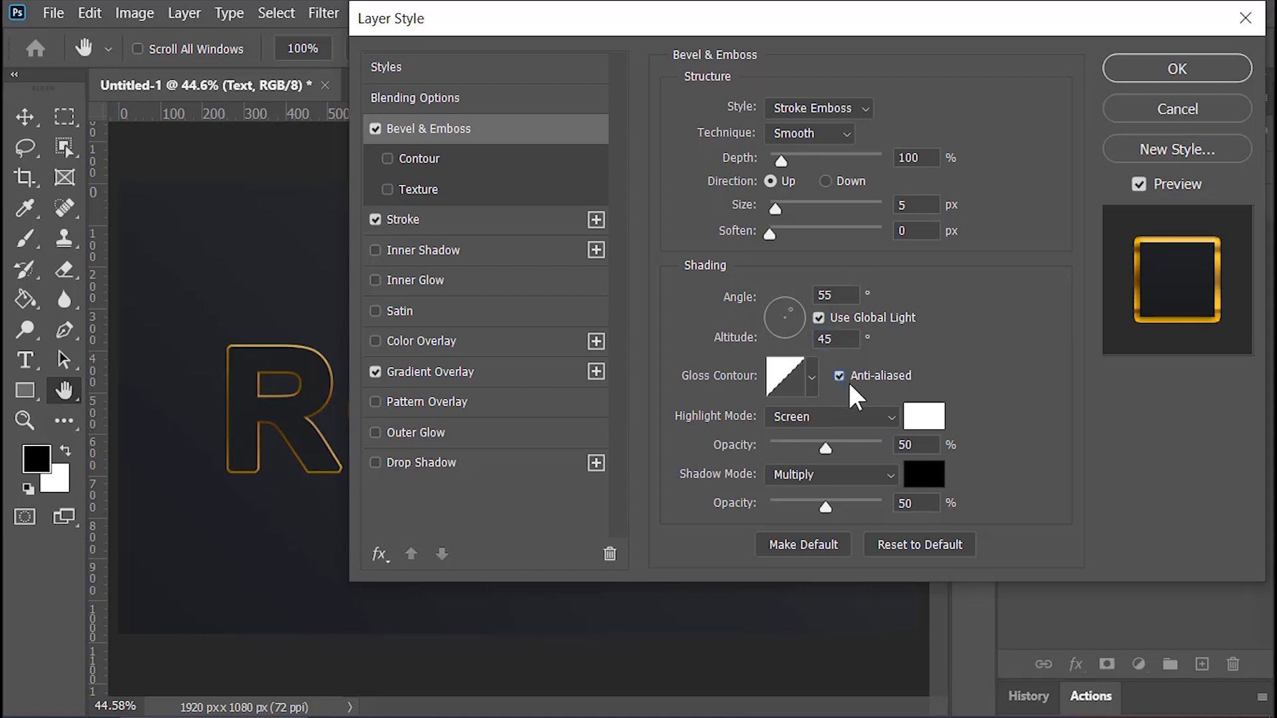
- Choose the double-ring gloss contour for the bevel and set both highlight and shadow opacity to 75%
left_click(812, 372)
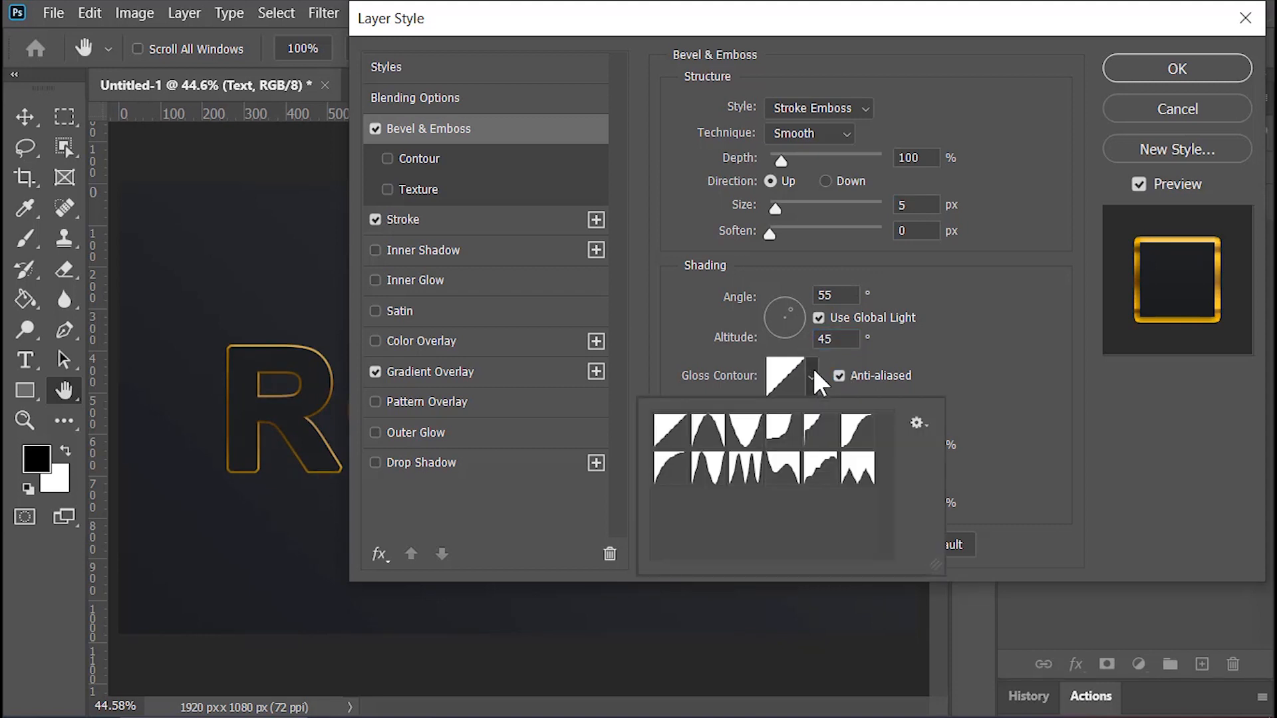
double_click(745, 476)
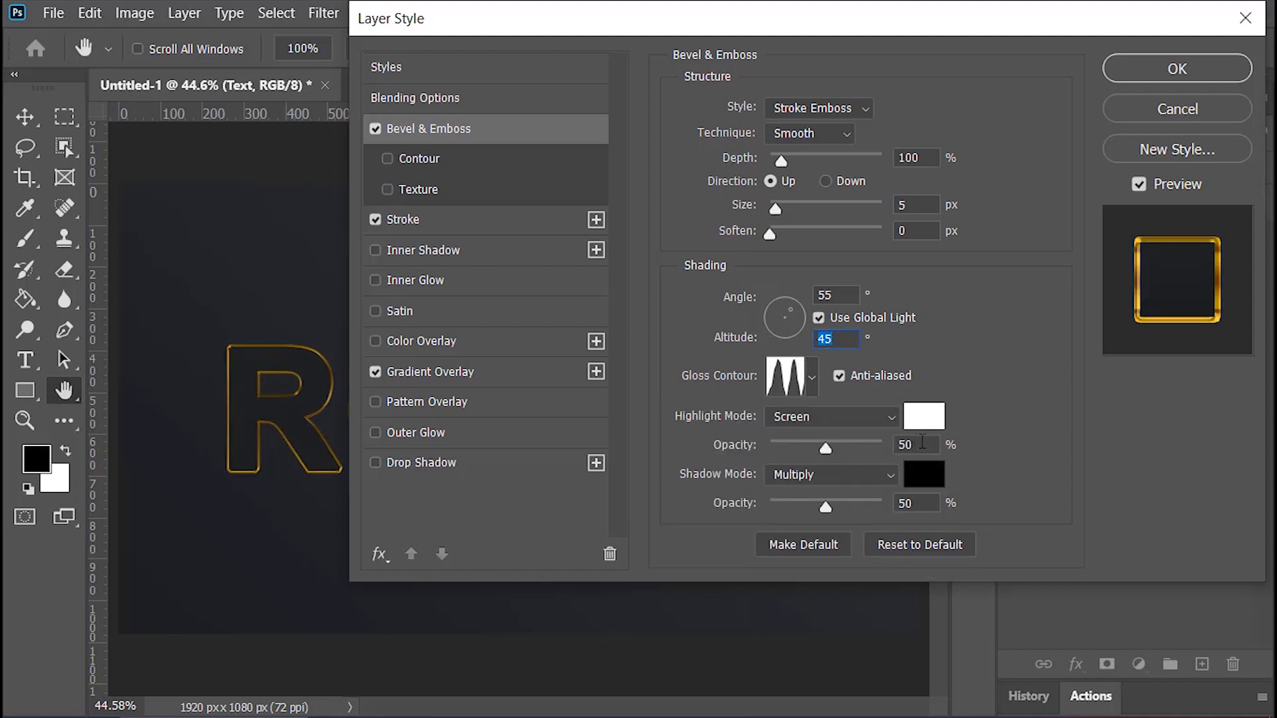
left_click(917, 445)
type("75")
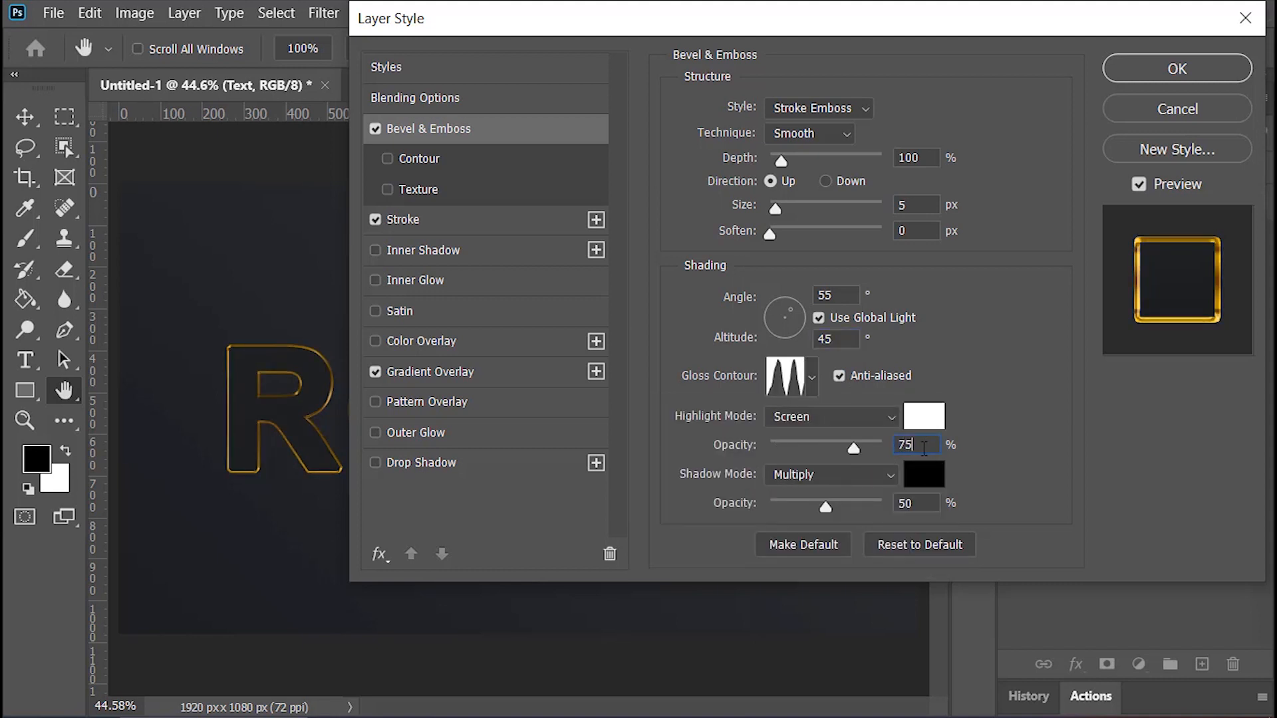
left_click(920, 504)
type("75")
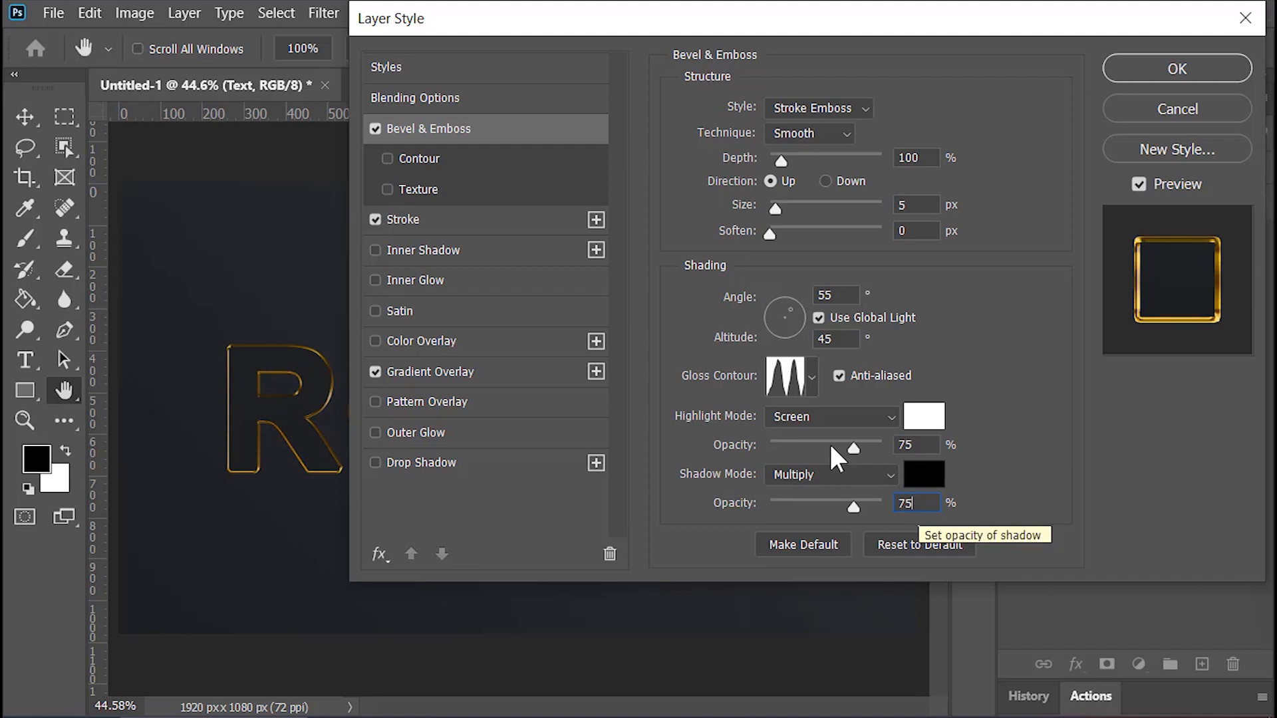
- Enable the bevel's Contour with anti-aliasing and a 60% range, and accept the layer style
left_click(460, 161)
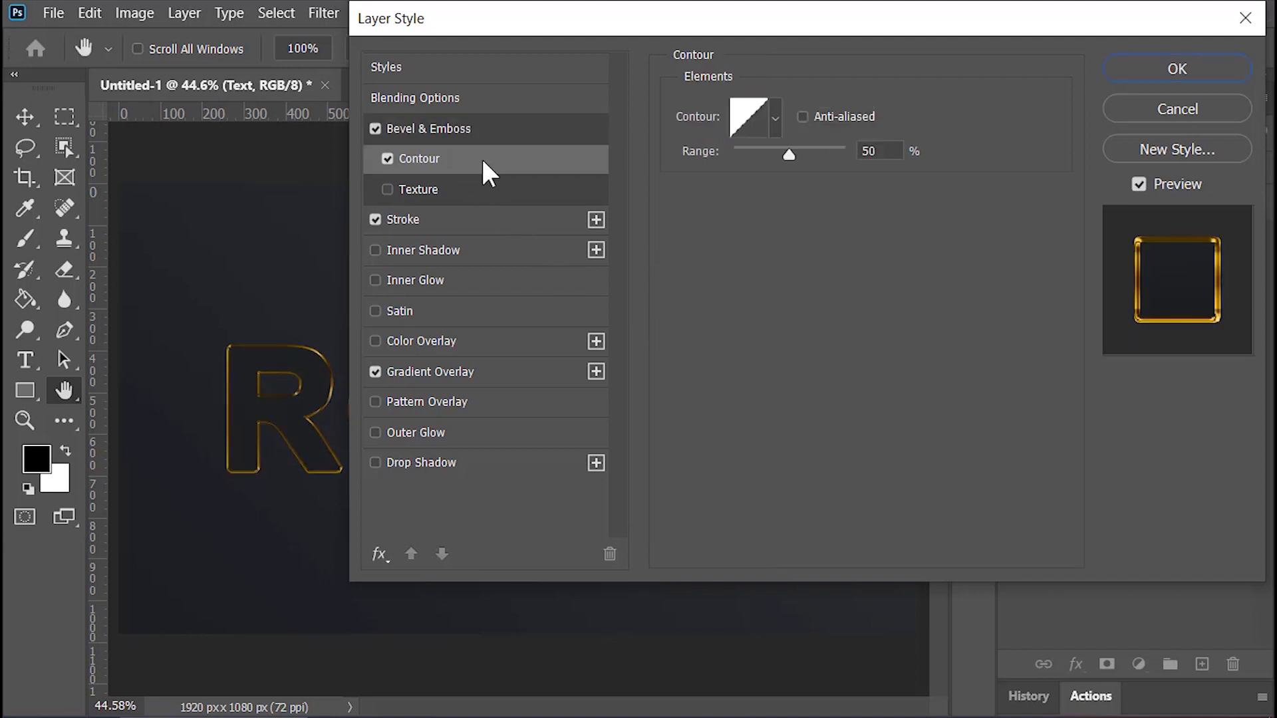
left_click(842, 114)
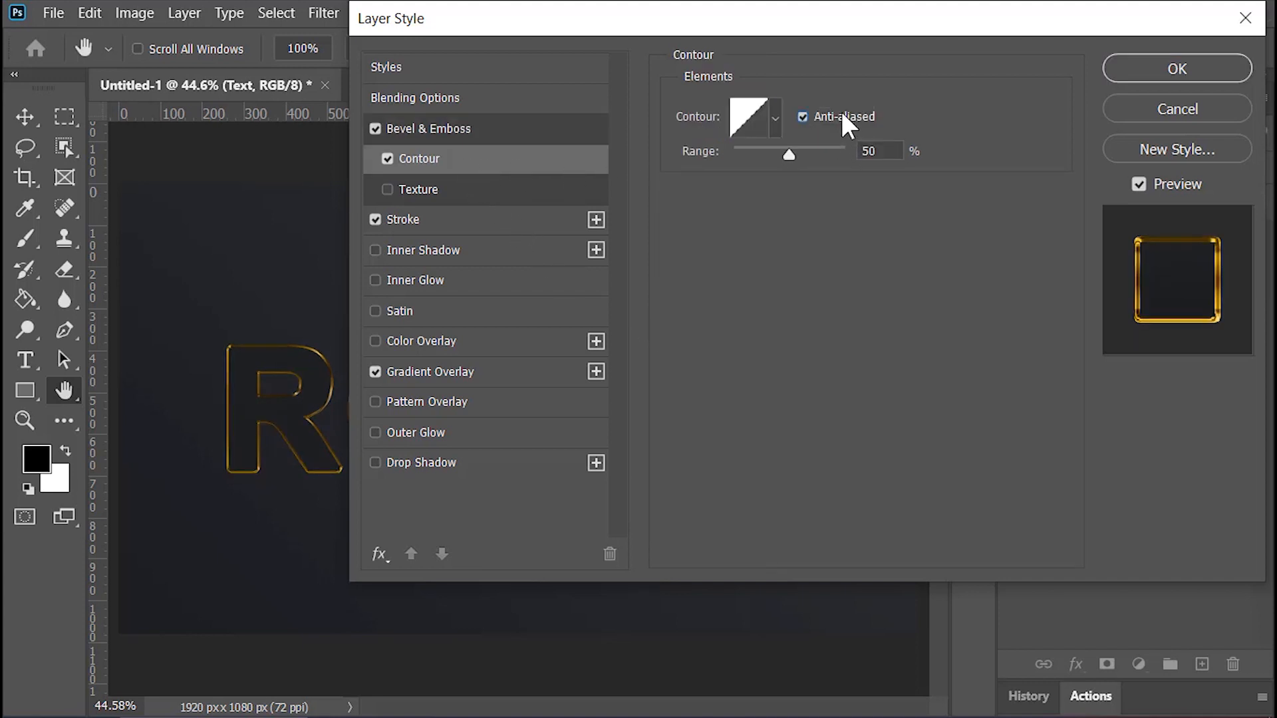
left_click(887, 147)
type("60")
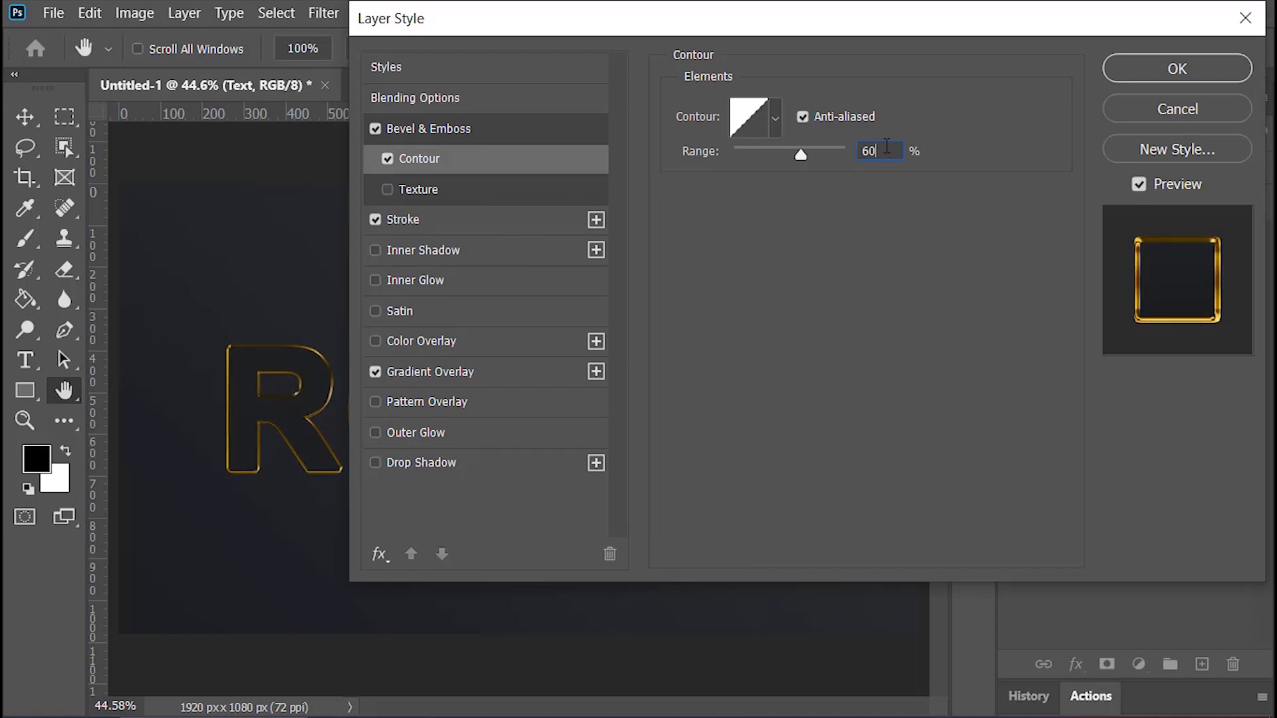
left_click(1132, 73)
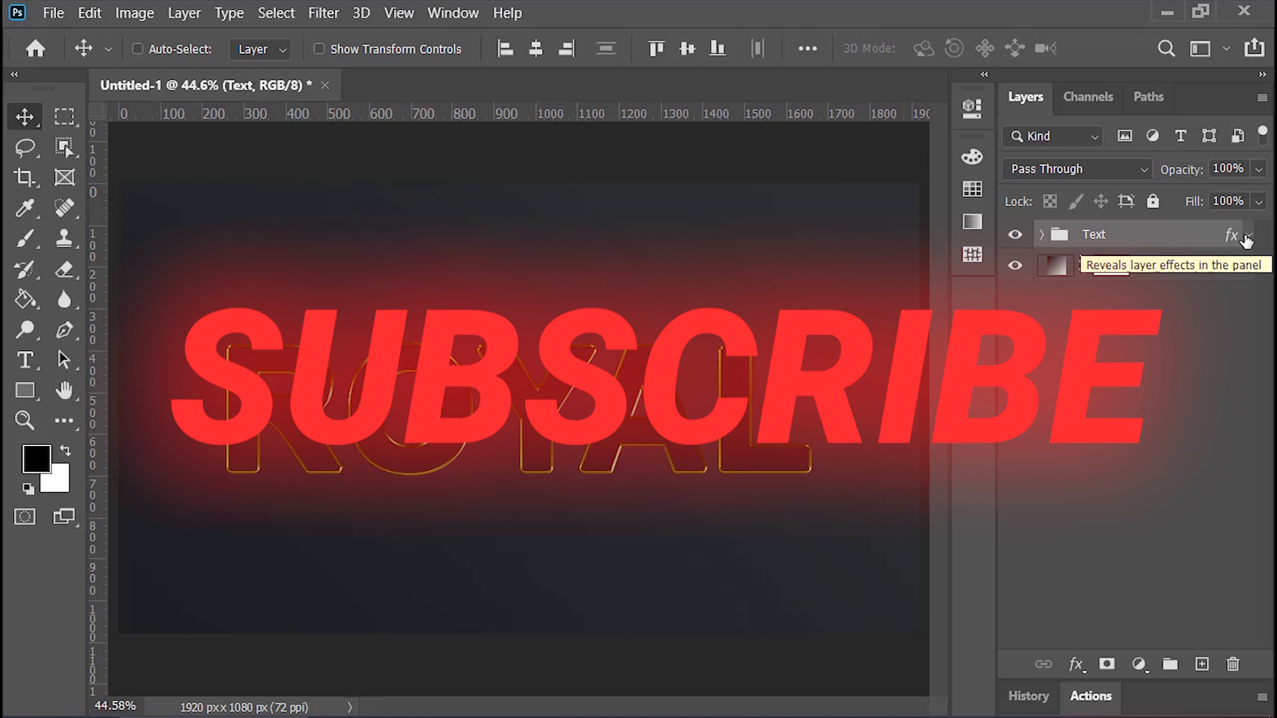
- Convert the Text group to a smart object
right_click(1190, 240)
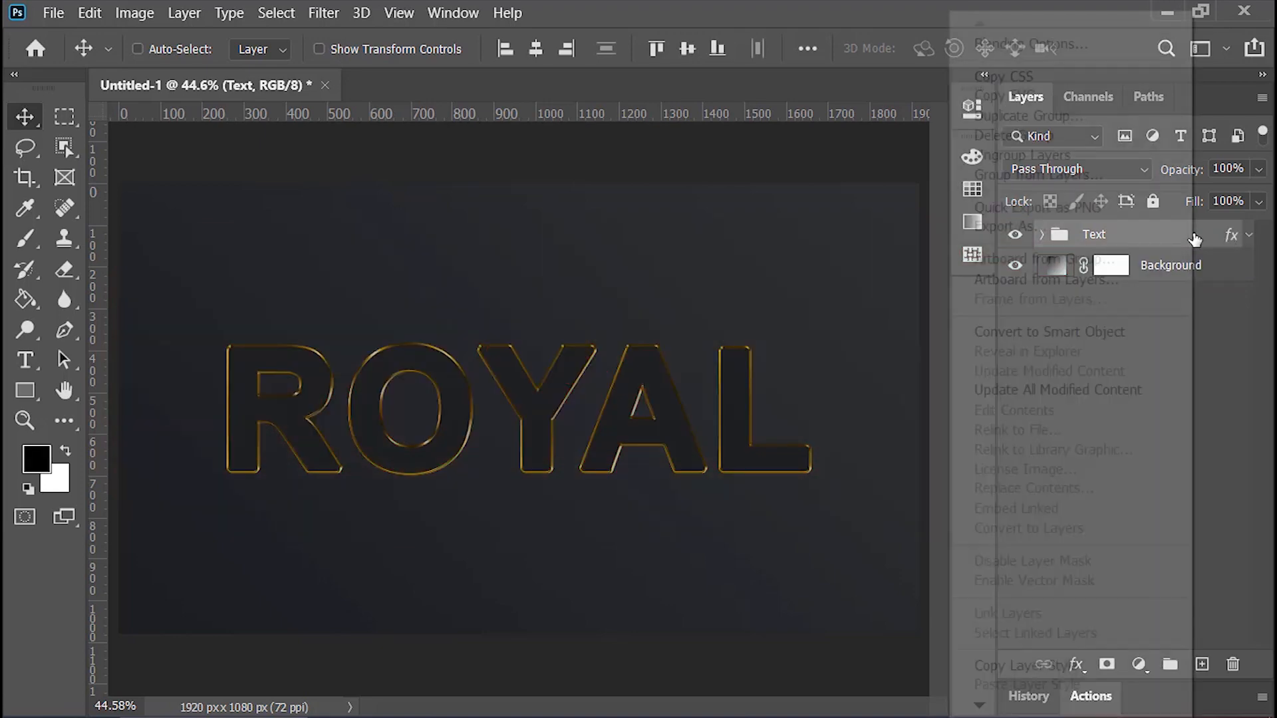
left_click(1111, 336)
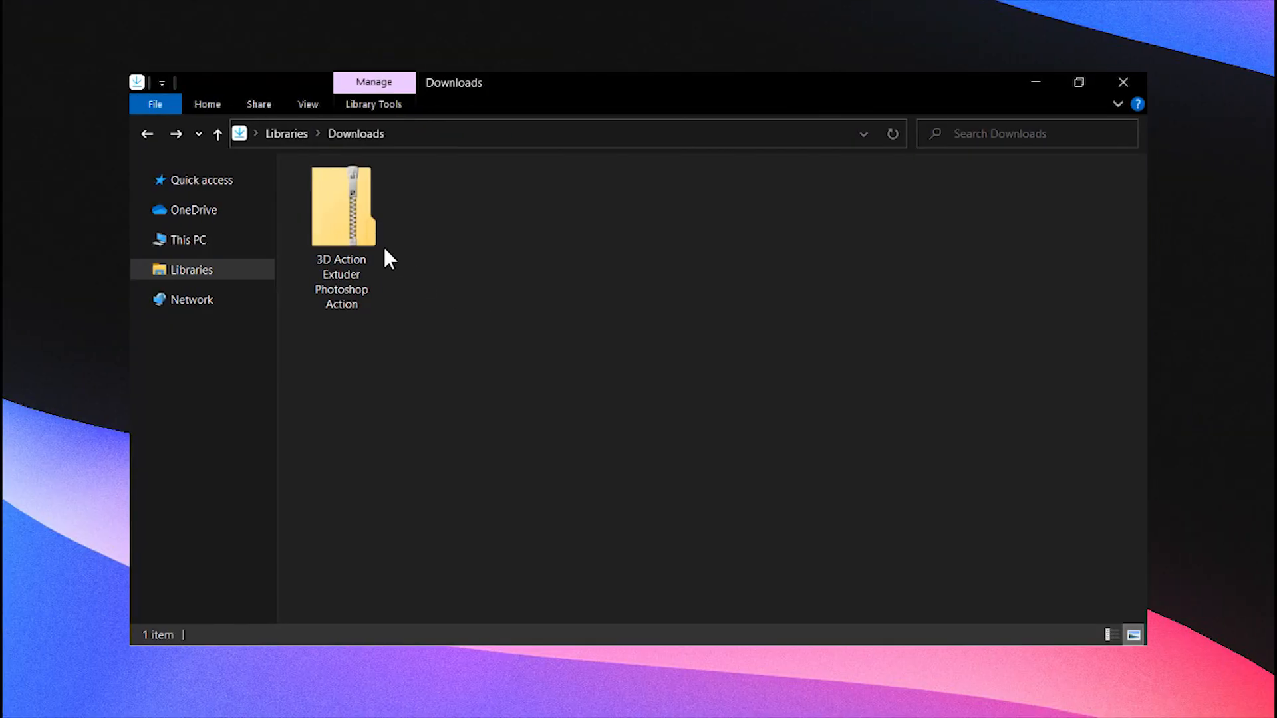
- Switch to File Explorer and open the 3D Action Extuder Photoshop Action archive from the Downloads folder
left_click(348, 227)
right_click(349, 227)
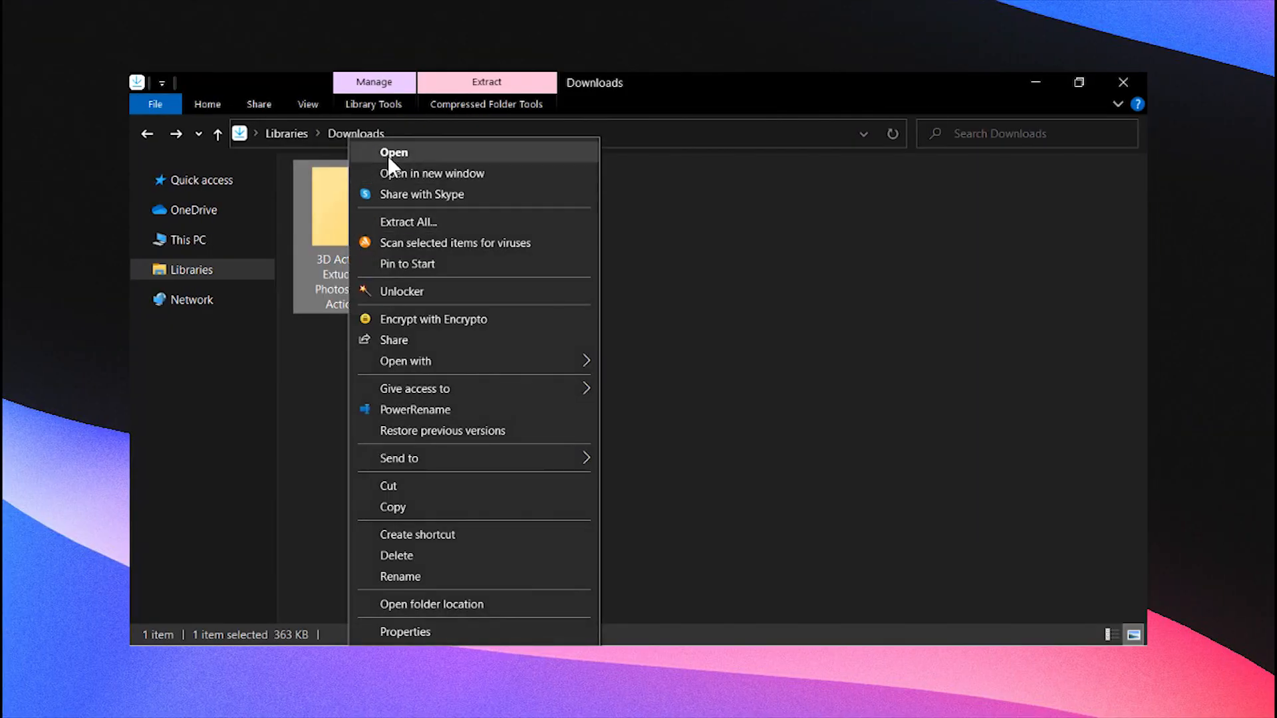
left_click(388, 154)
left_click(356, 221)
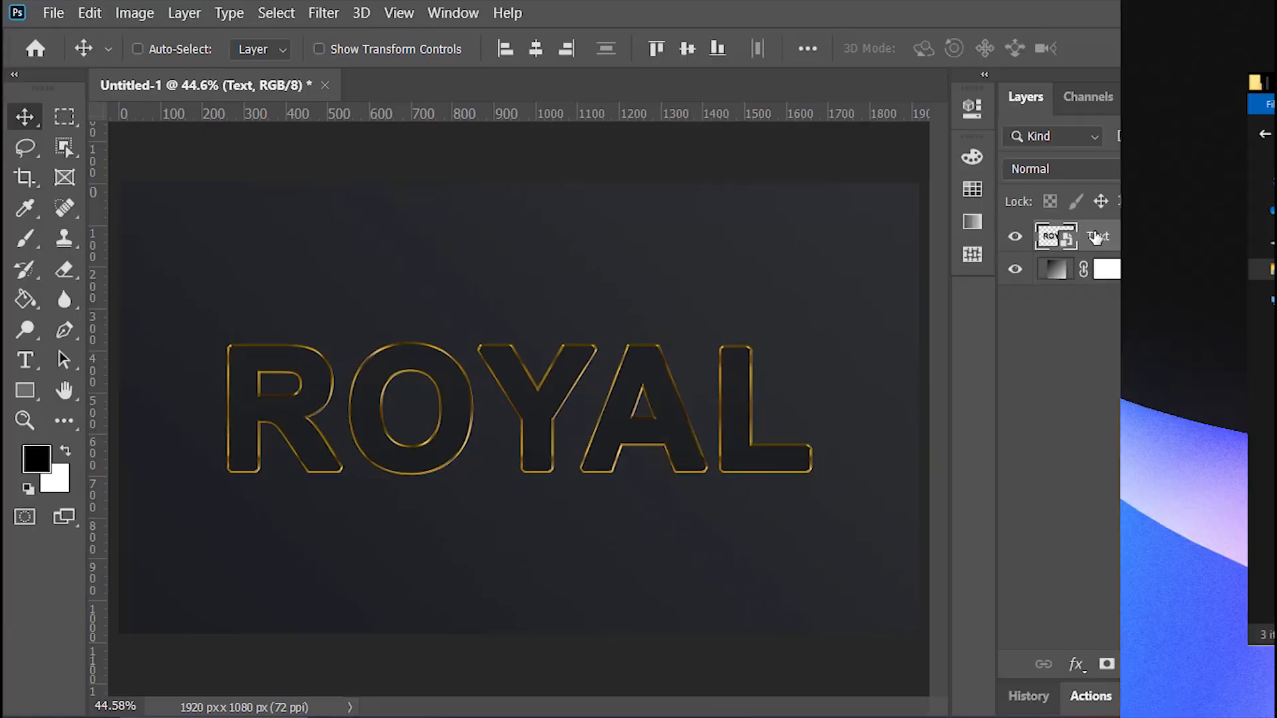
- Run the Play Me First action from the 3D Action Extuder set on the Text layer and collapse the Extrusion group's effects list
left_click(451, 9)
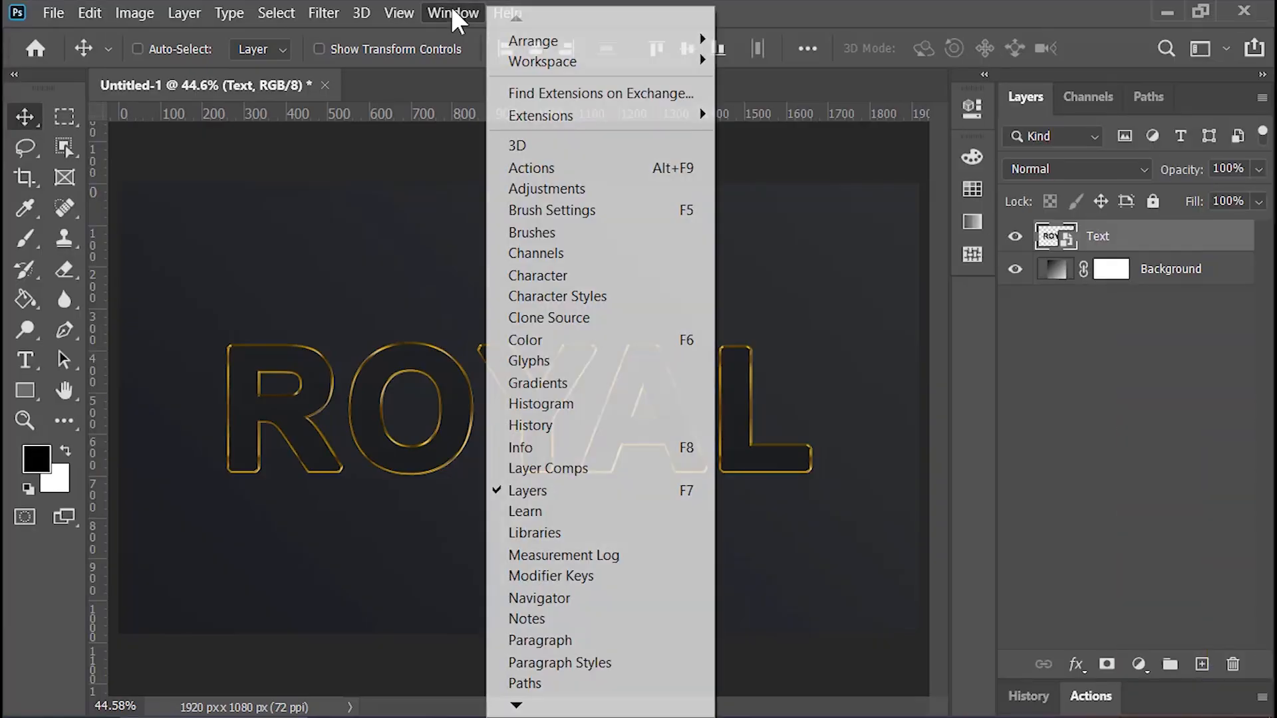
left_click(531, 170)
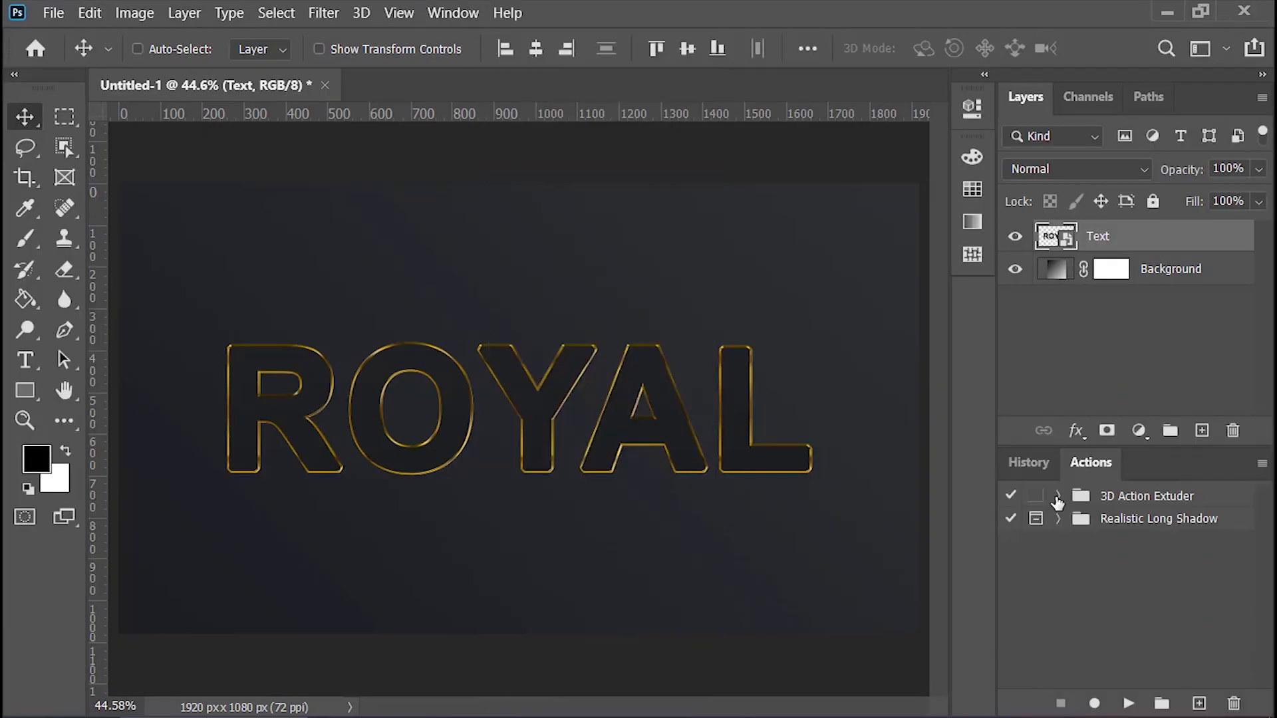
left_click(1057, 496)
left_click(1134, 499)
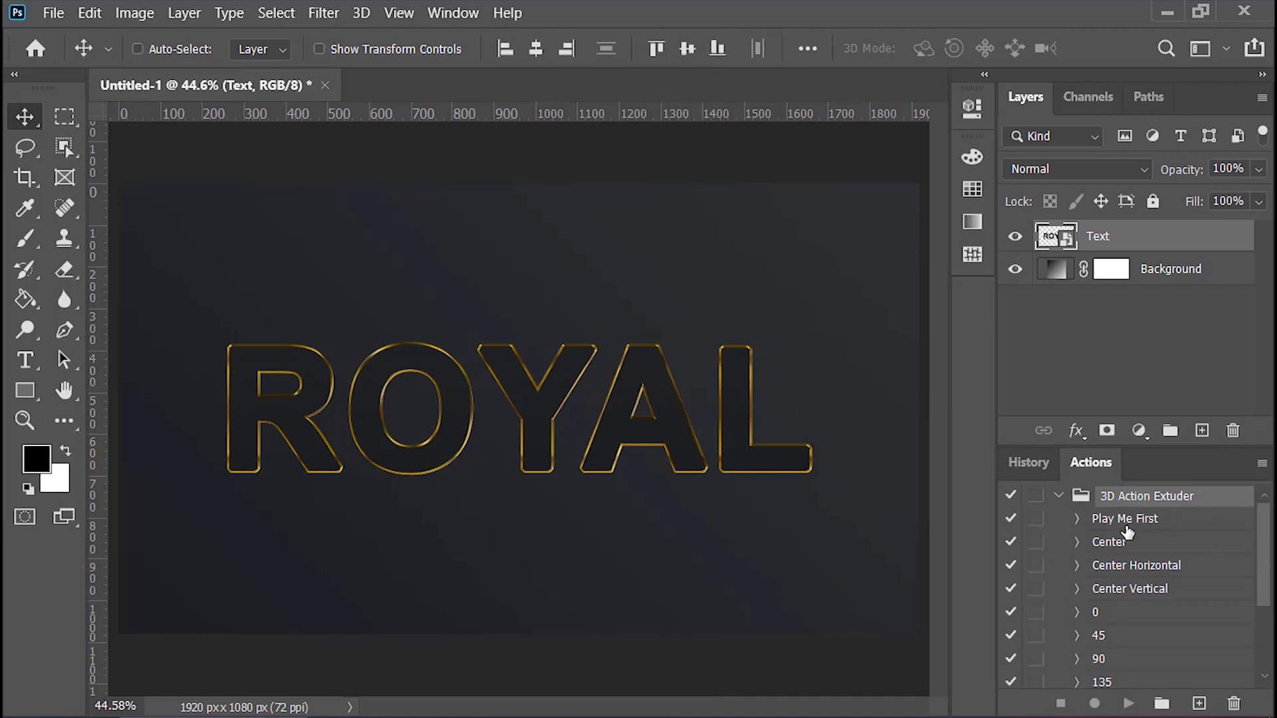
left_click(1133, 525)
left_click(1126, 702)
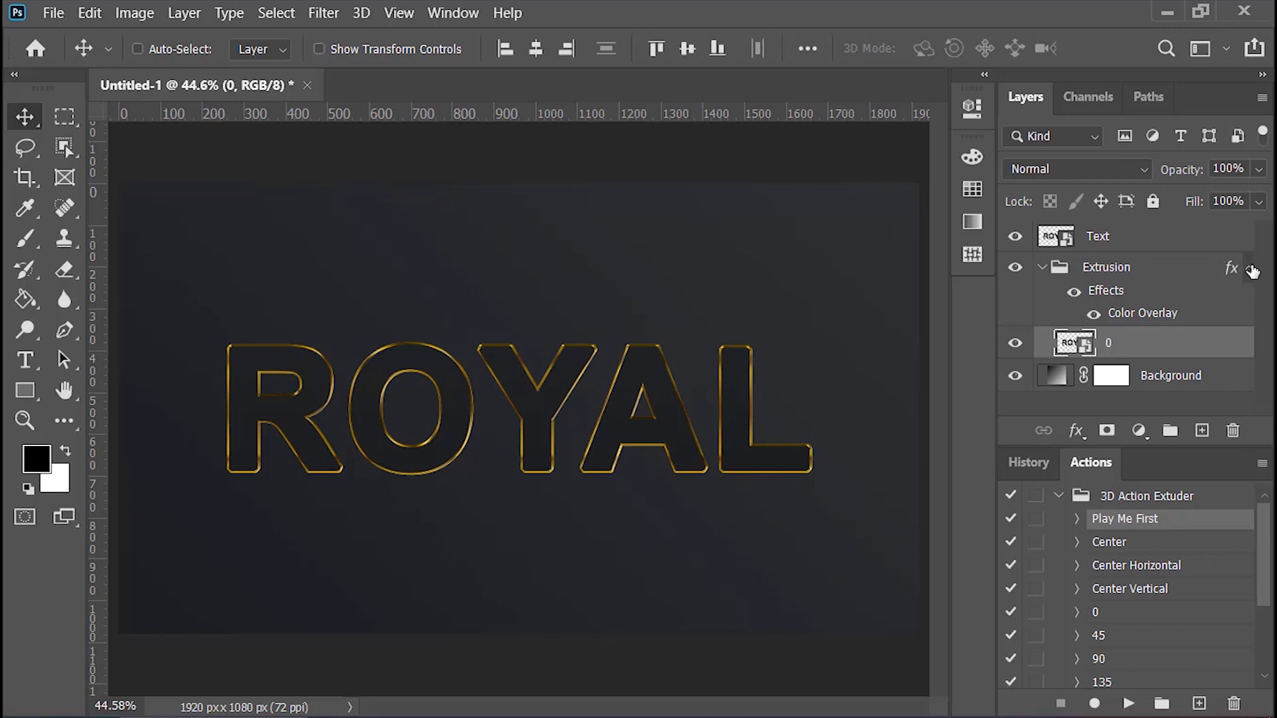
left_click(1250, 269)
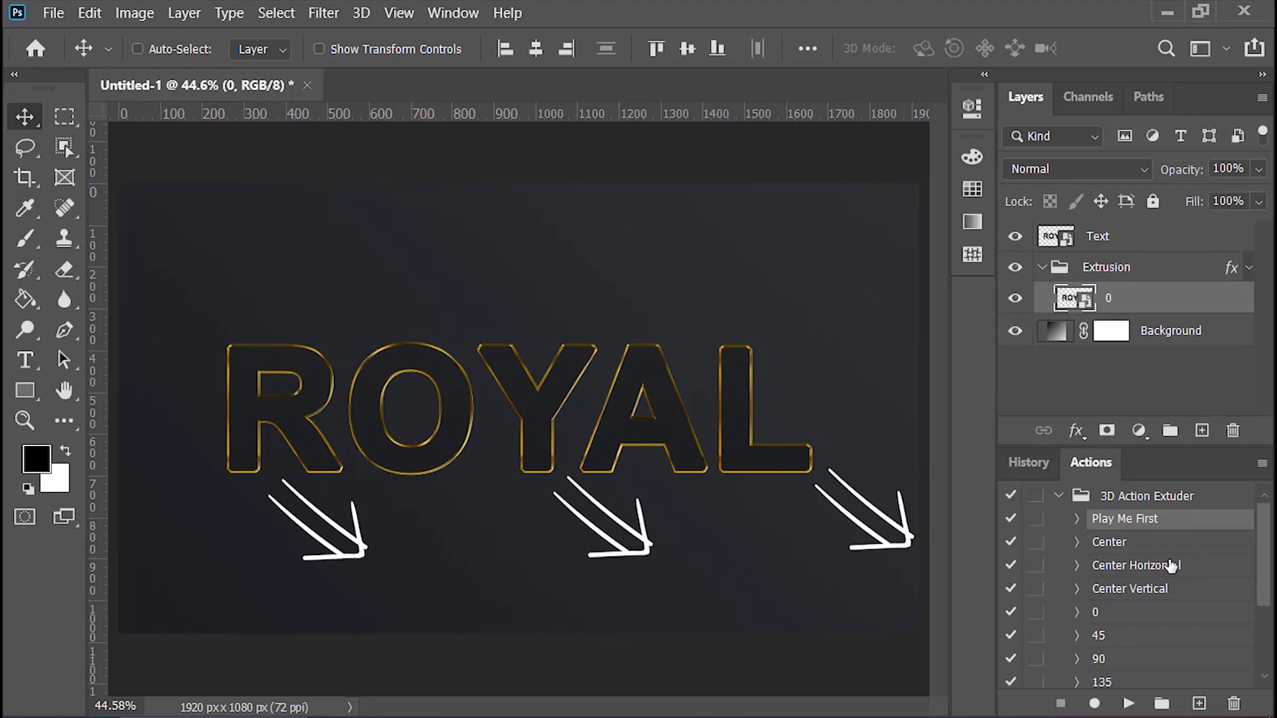
- Play the -45 extruder action repeatedly until the diagonal extrusion is built up to layer 0 copy 20
scroll(1131, 585, "down", 5)
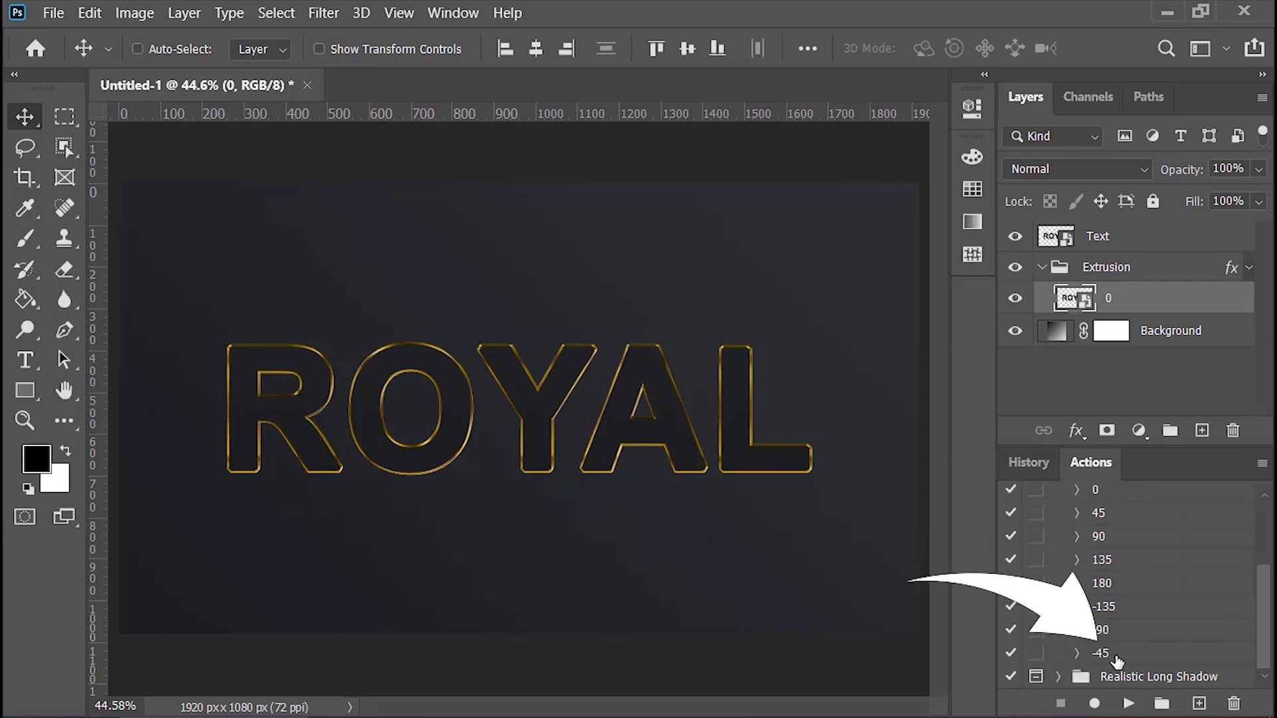
left_click(1101, 653)
left_click(1128, 703)
left_click(1129, 705)
left_click(1129, 704)
left_click(1129, 705)
left_click(1129, 705)
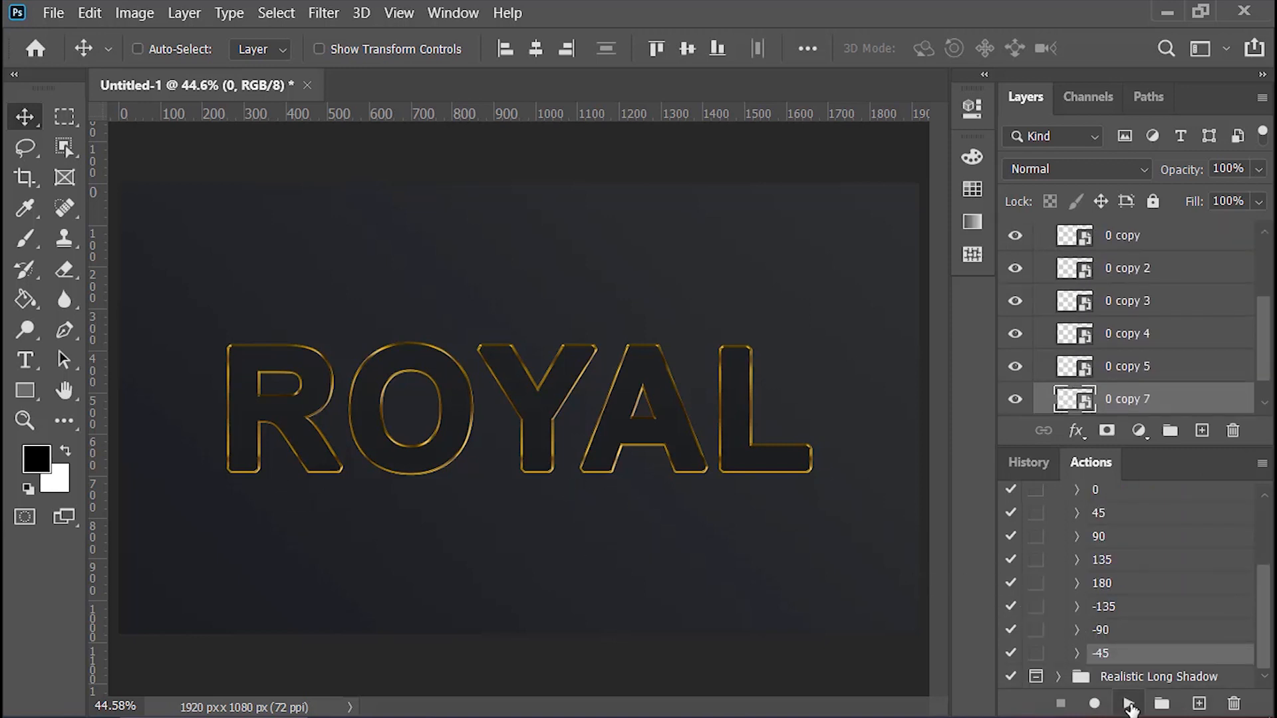
left_click(1129, 705)
left_click(1129, 705)
left_click(1129, 704)
left_click(1129, 705)
left_click(1129, 704)
left_click(1129, 704)
left_click(1129, 705)
left_click(1129, 705)
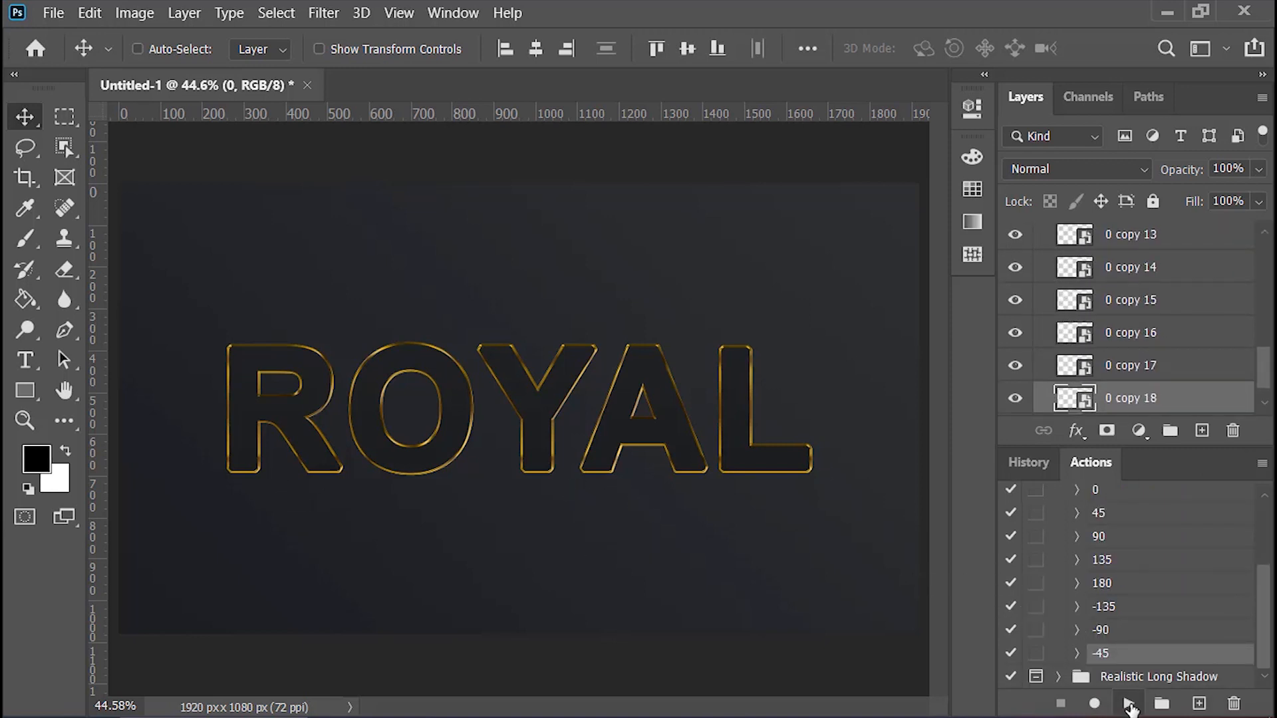
left_click(1129, 705)
left_click(1129, 705)
left_click(1129, 705)
left_click(1129, 704)
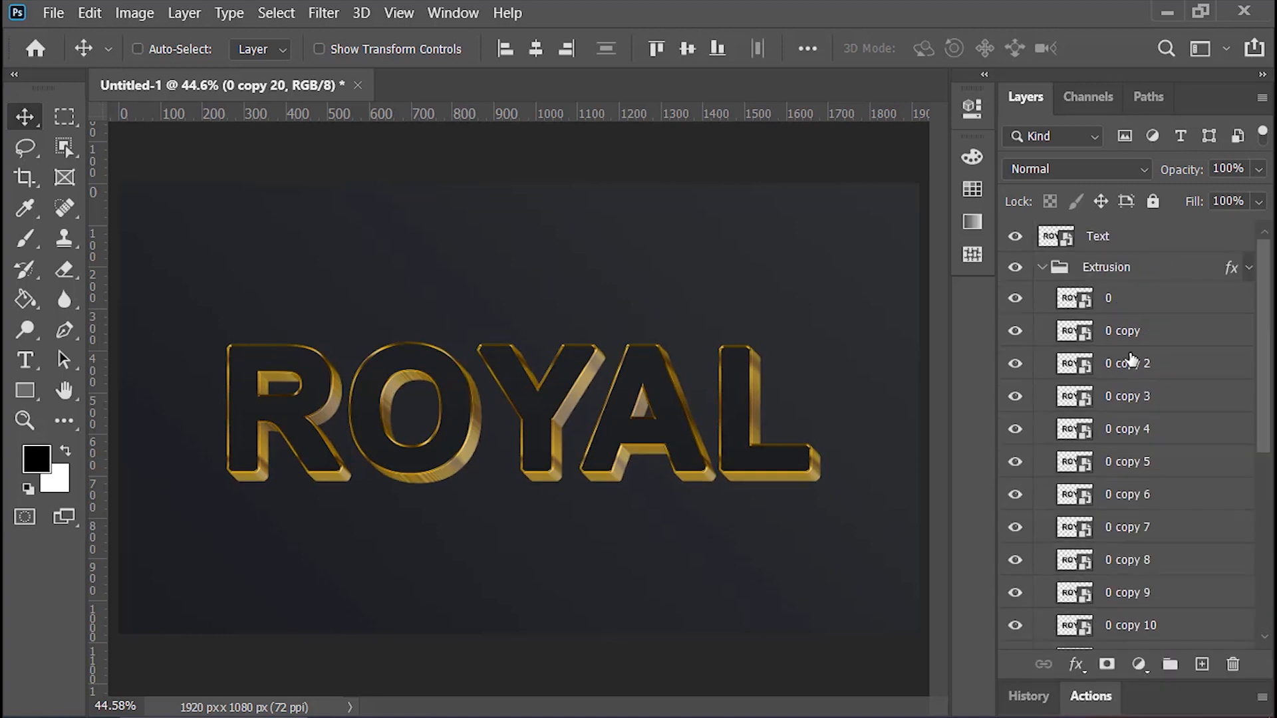
- Collapse the Extrusion group and delete its layer effects
left_click(1041, 267)
left_click(1117, 273)
left_click_drag(1230, 268, 1240, 661)
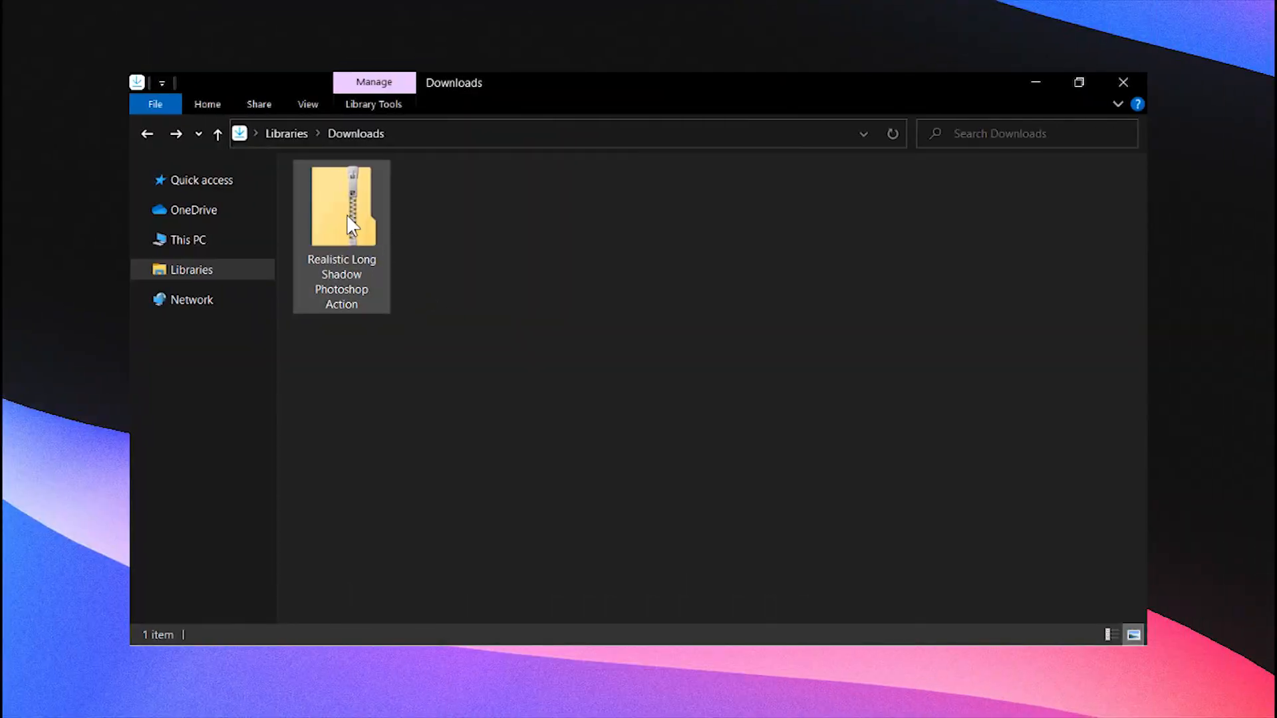
- Switch to File Explorer, open the Realistic Long Shadow Photoshop Action archive and choose the Realistic Long Shadow actions file
left_click(346, 214)
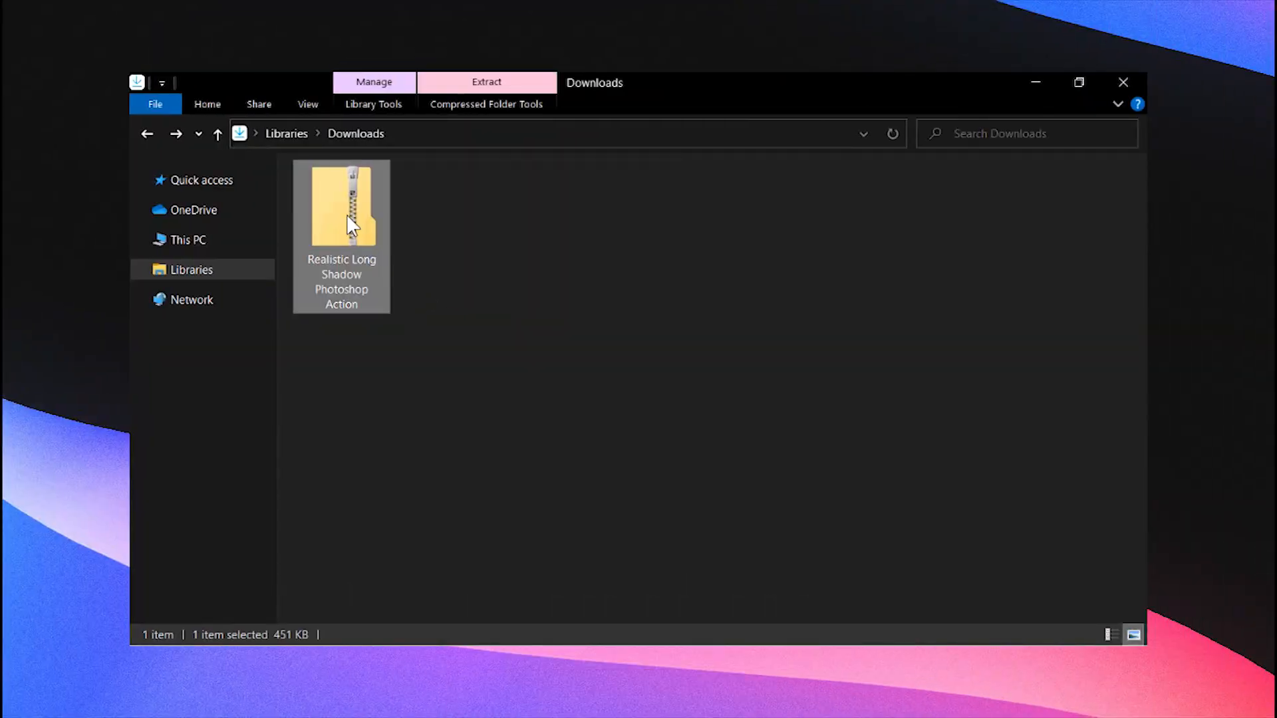
right_click(346, 214)
left_click(378, 154)
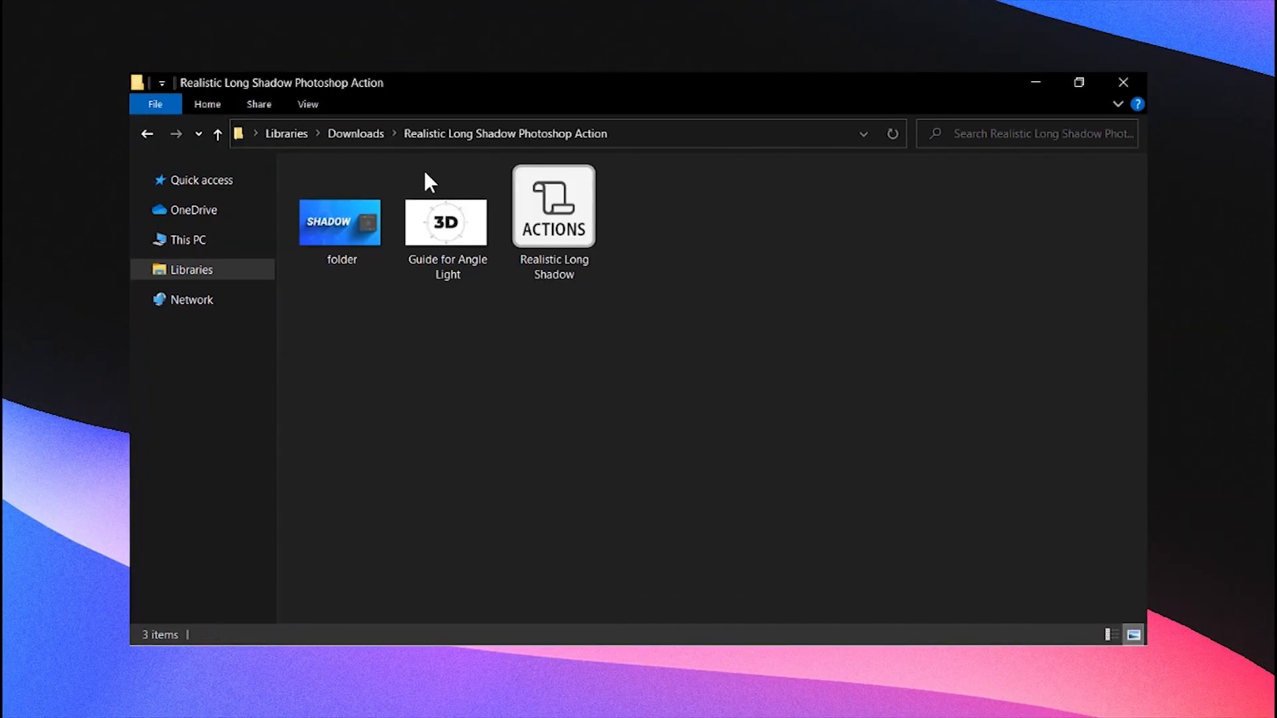
left_click(572, 243)
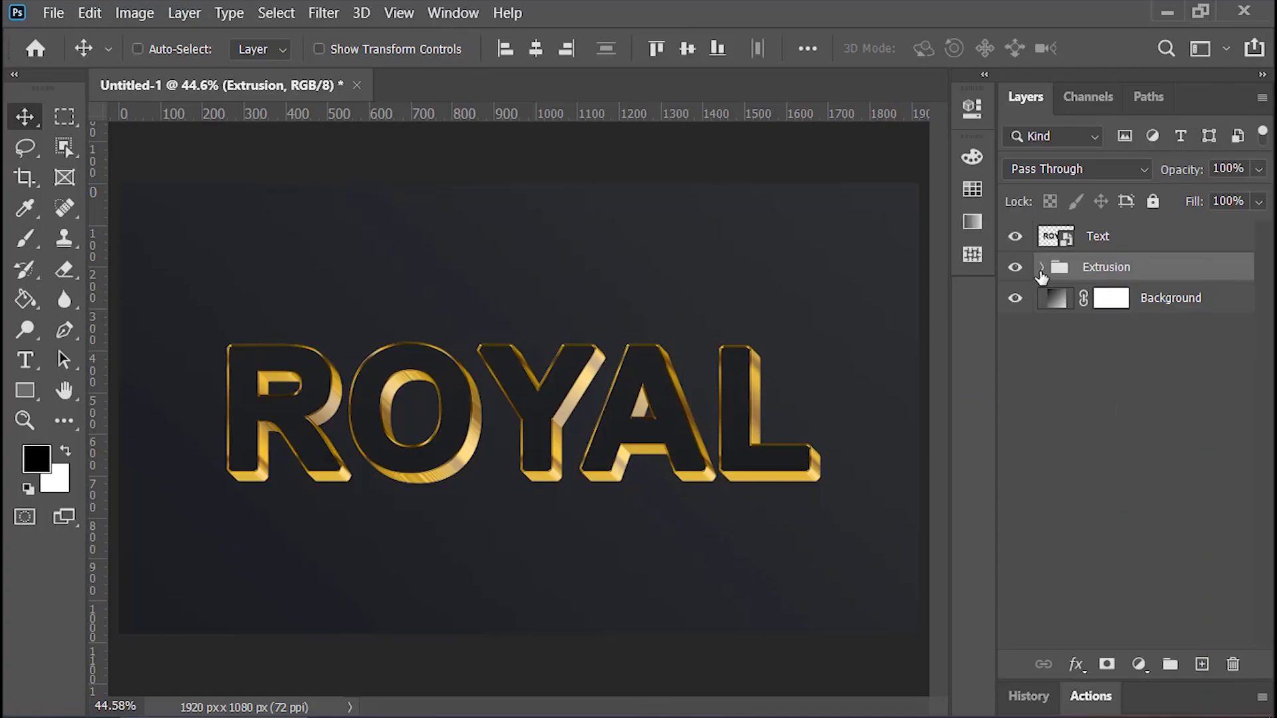
- Duplicate the 0 copy 20 layer out of the Extrusion group to just above Background, and collapse the group
left_click(1041, 272)
left_click_drag(1263, 326, 1266, 560)
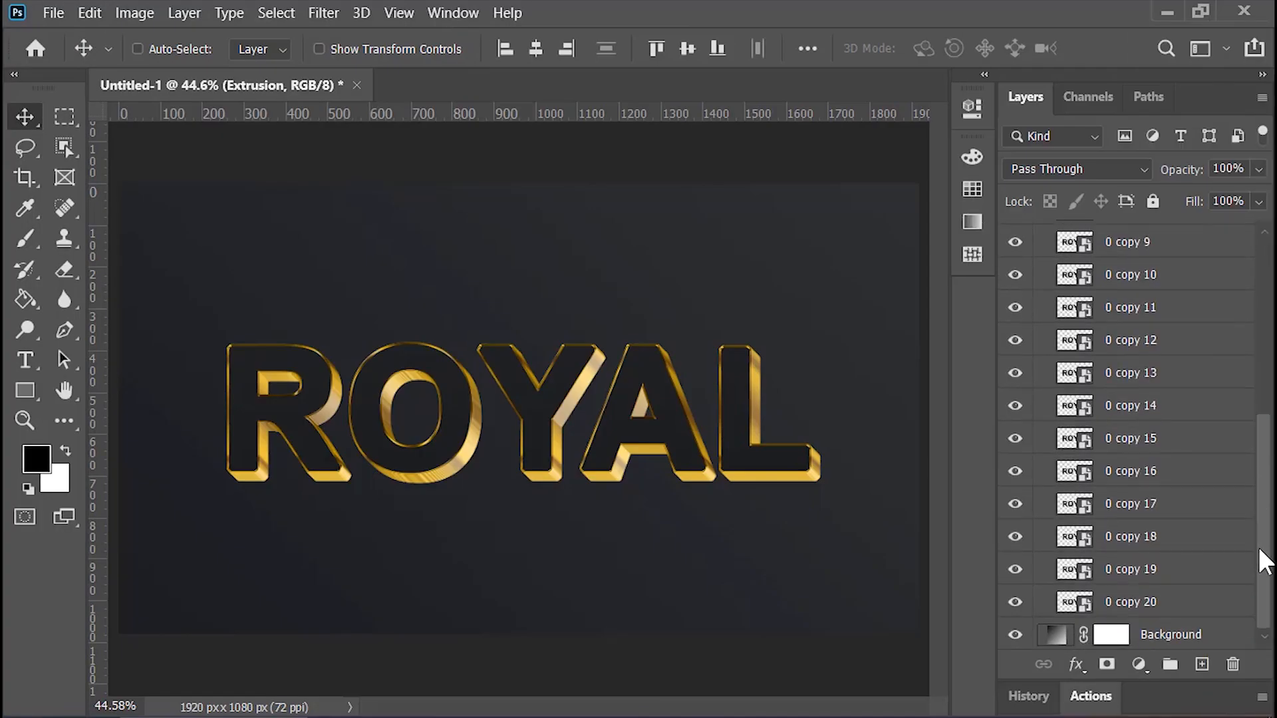
left_click(1170, 602)
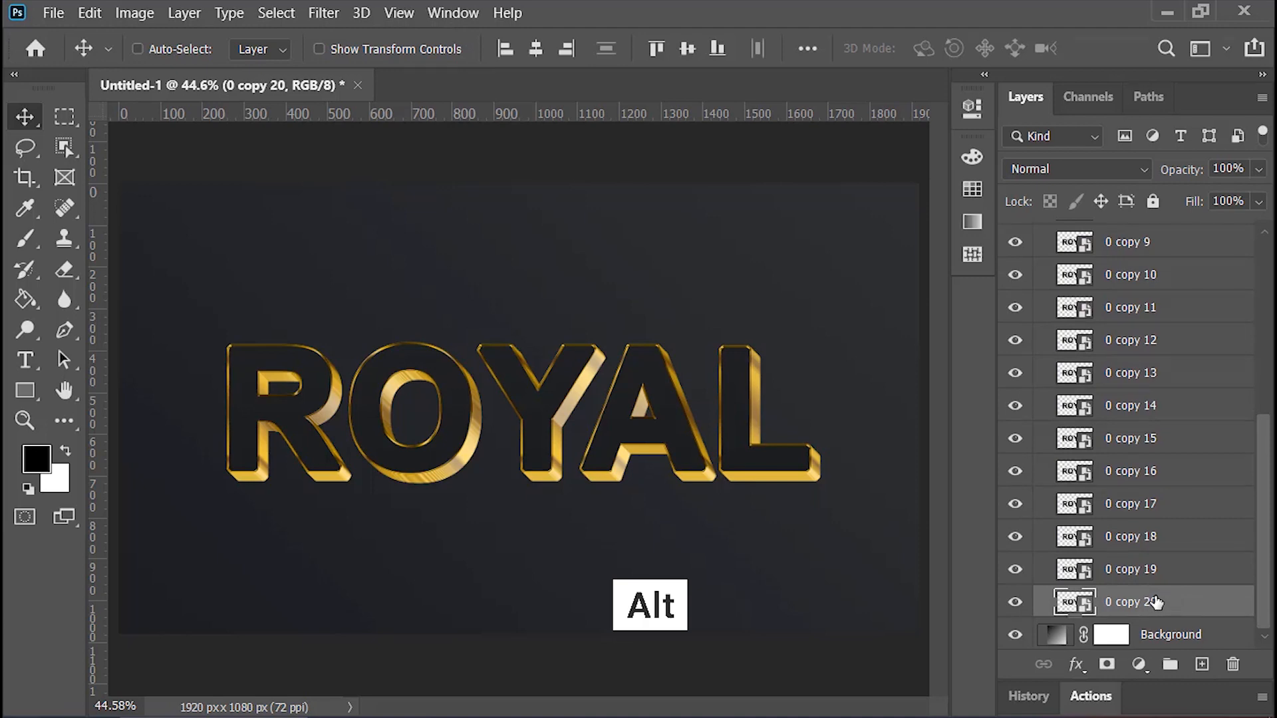
left_click_drag(1156, 601, 1226, 635)
left_click_drag(1265, 585, 1265, 359)
left_click(1041, 267)
- Run the Realistic Long Shadow action on the 0 copy 21 layer
left_click(456, 13)
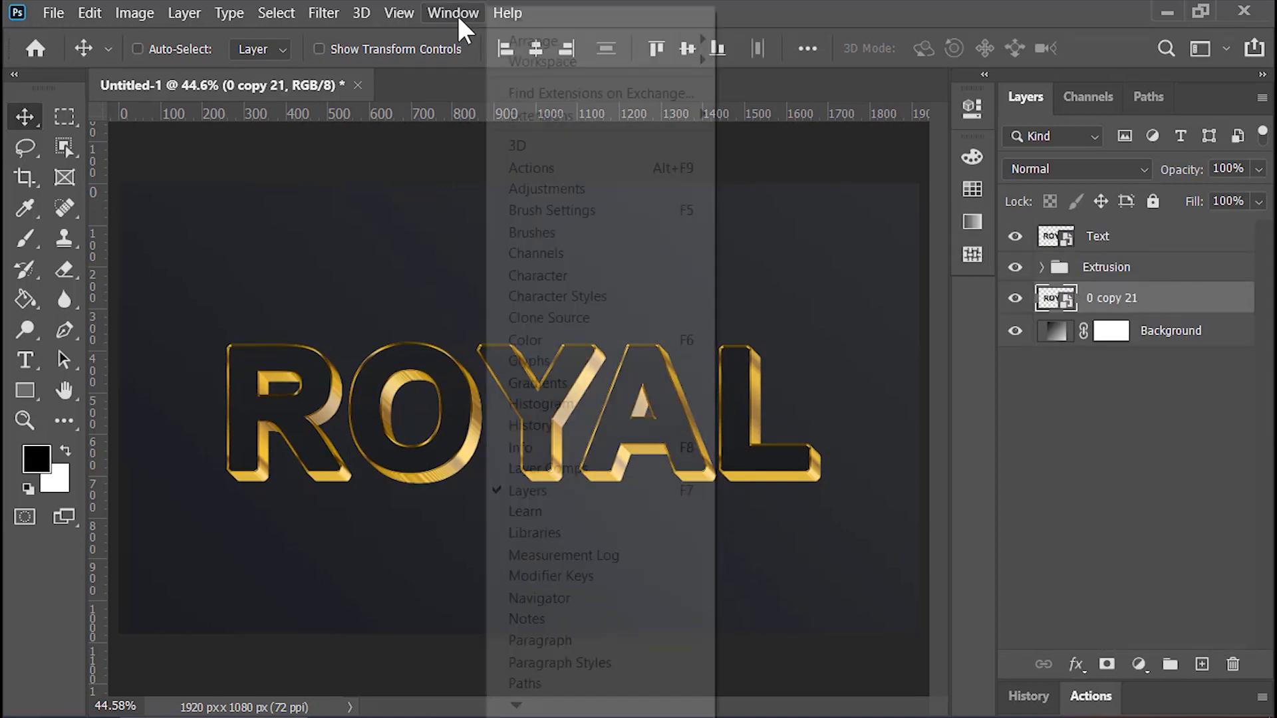
left_click(533, 167)
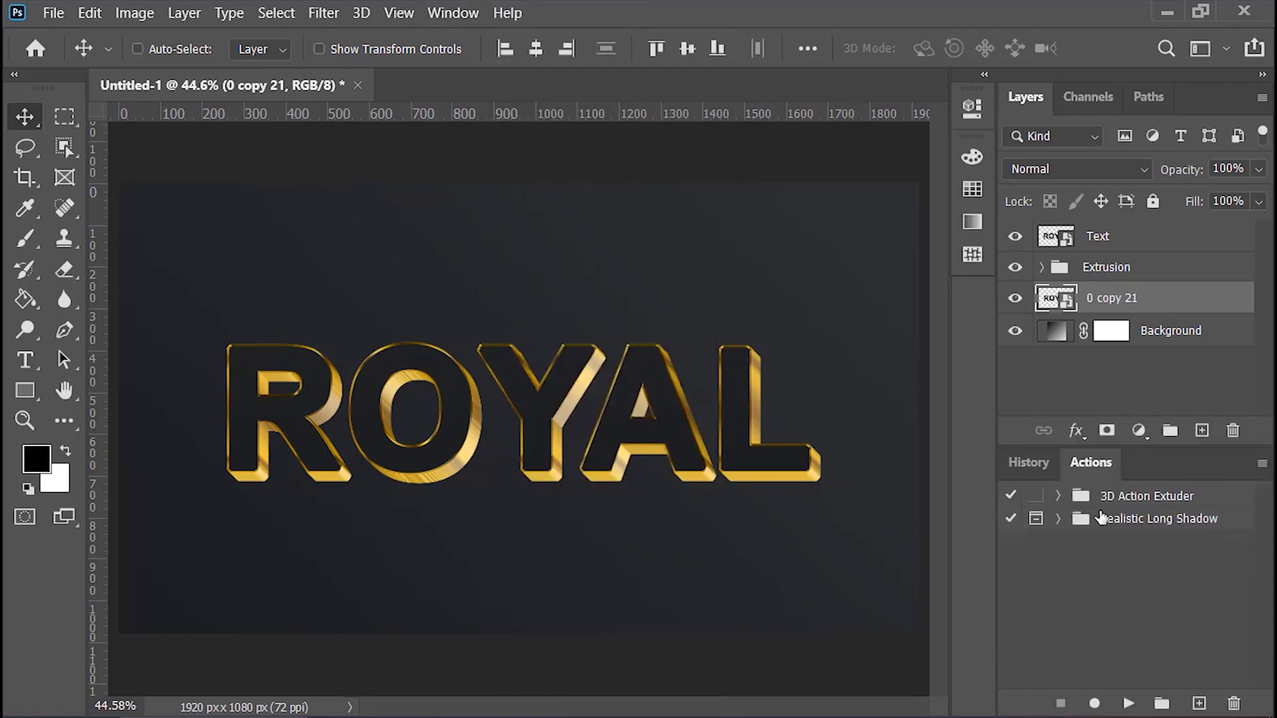
left_click(1107, 522)
left_click(1059, 522)
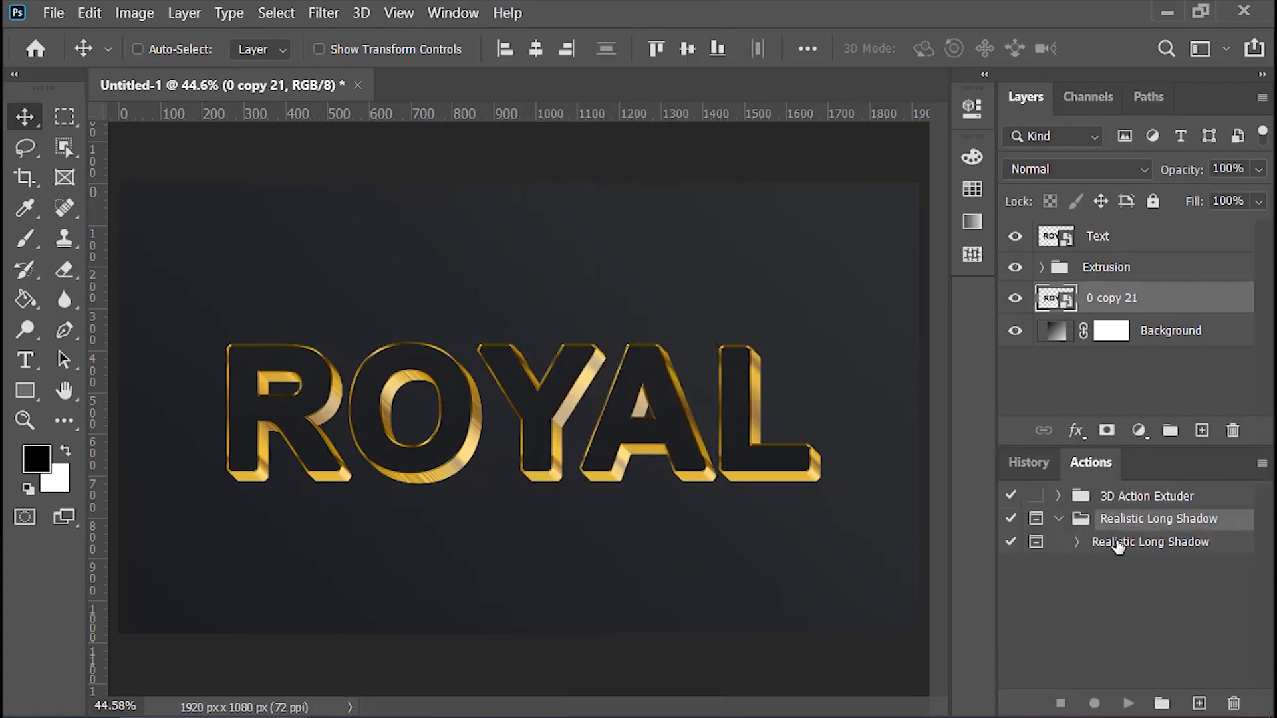
left_click(1118, 544)
left_click(1129, 702)
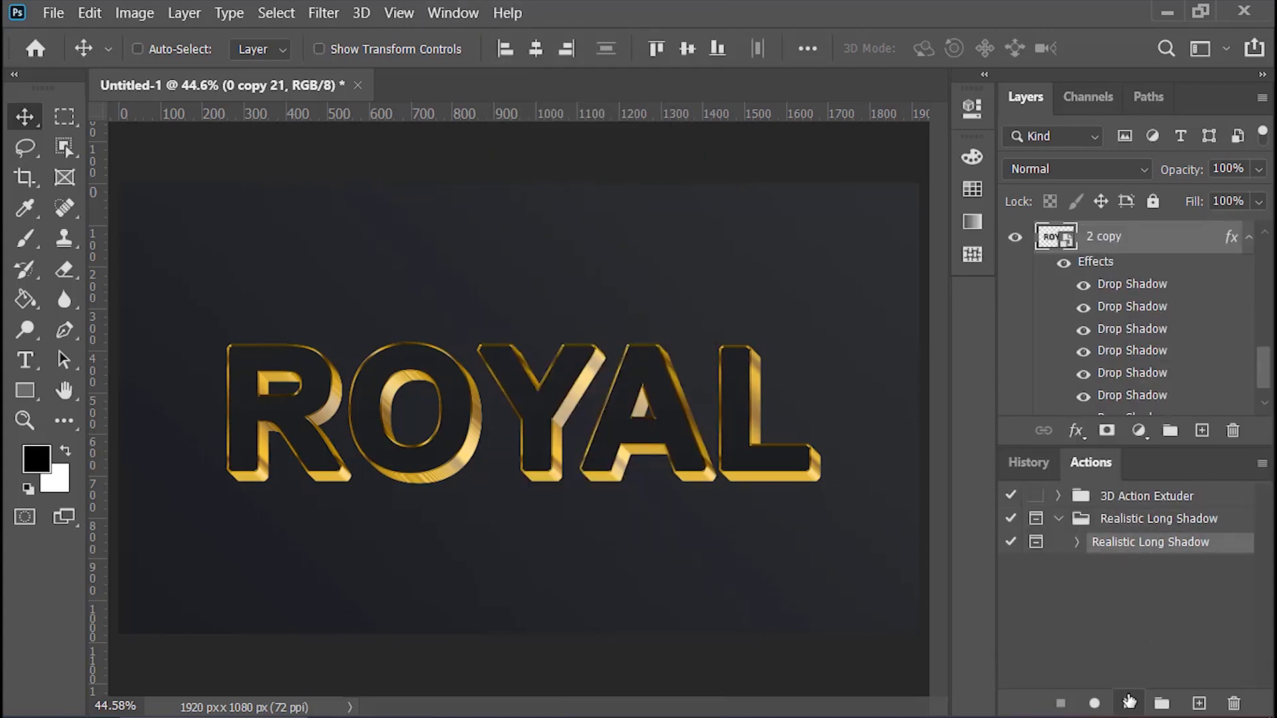
- Continue to the shadow's global light settings and set the angle to 42° and altitude to 69°
left_click(570, 309)
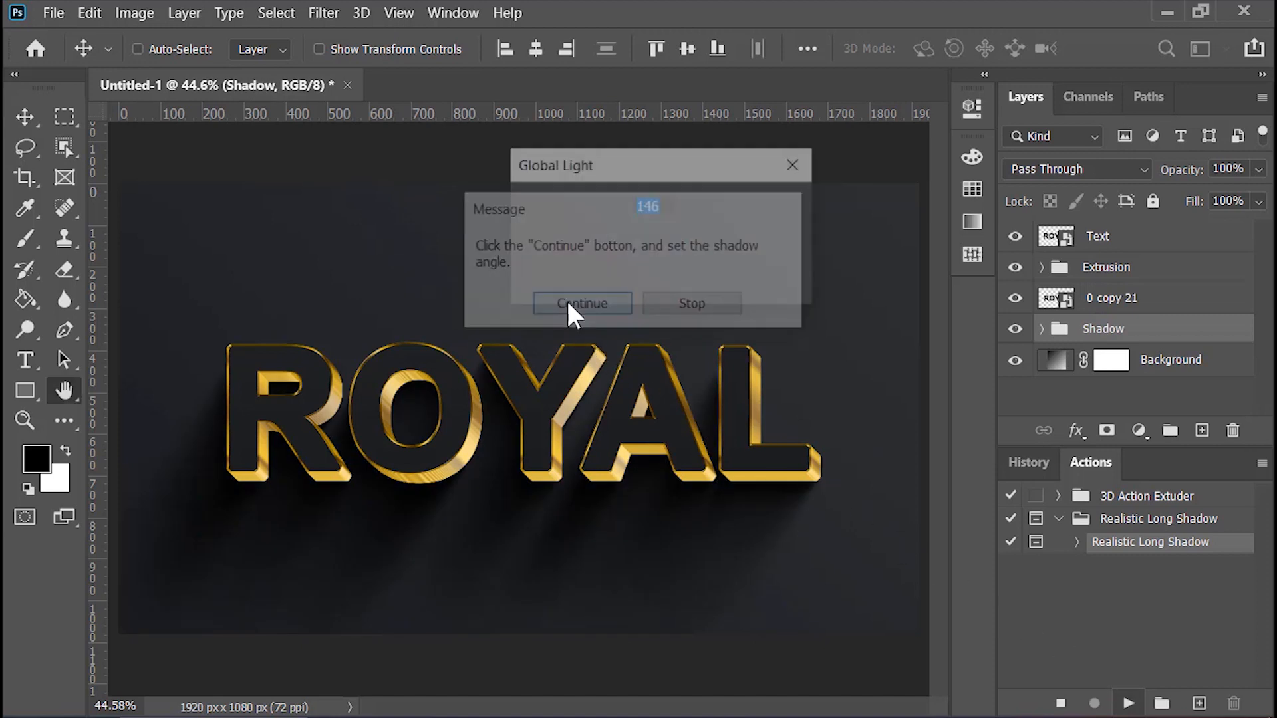
type("45")
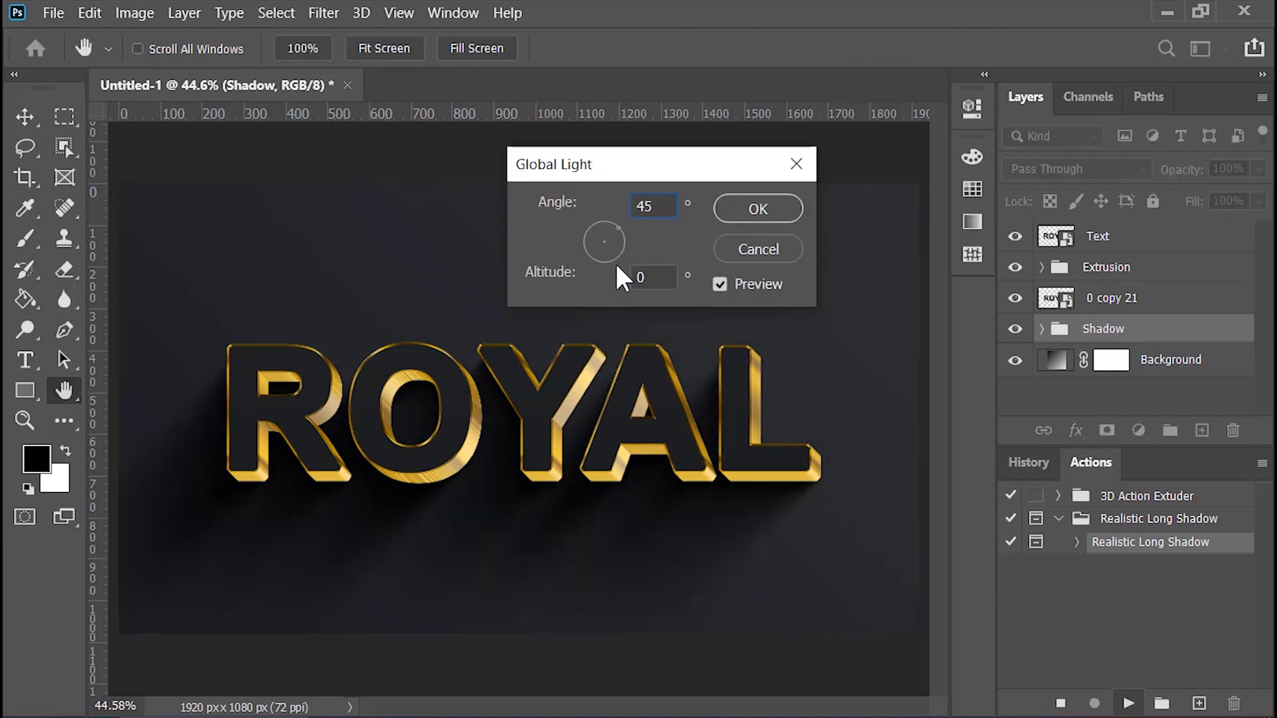
left_click_drag(620, 250, 640, 218)
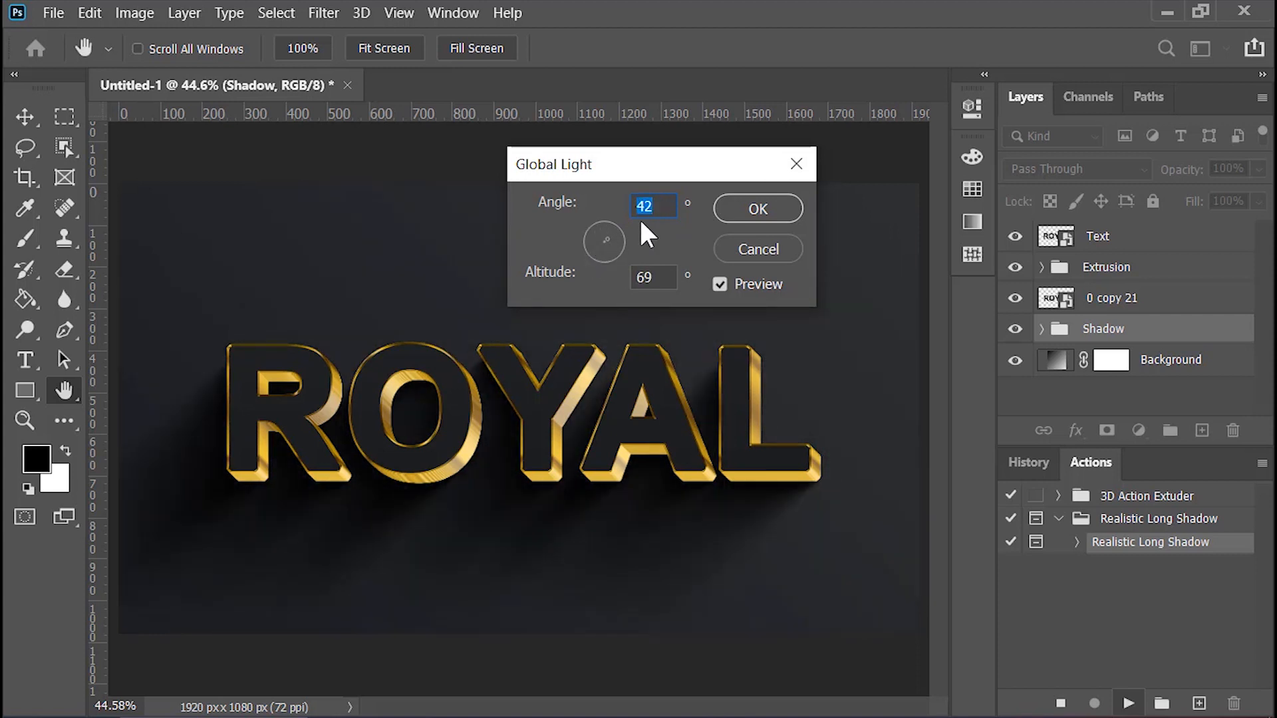
left_click(748, 210)
- Delete the 0 copy 21 layer and set the Shadow group's opacity to 70%
left_click(1093, 305)
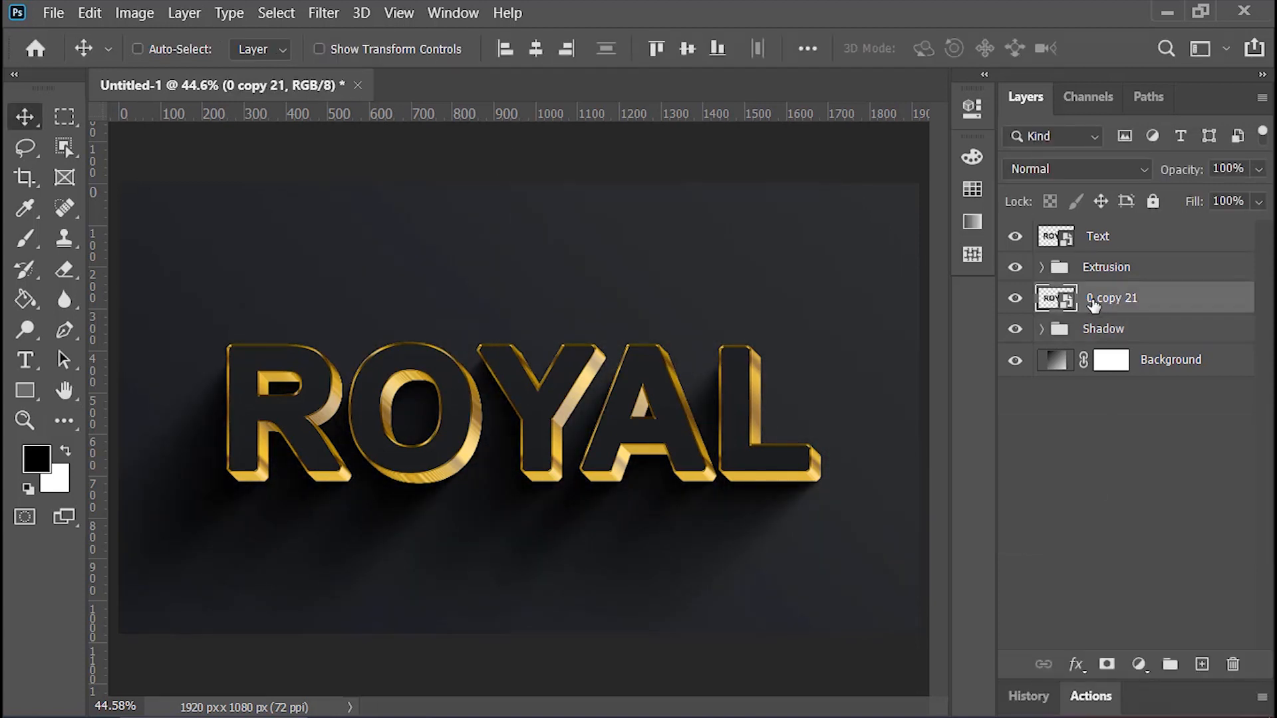
left_click_drag(1097, 302, 1238, 664)
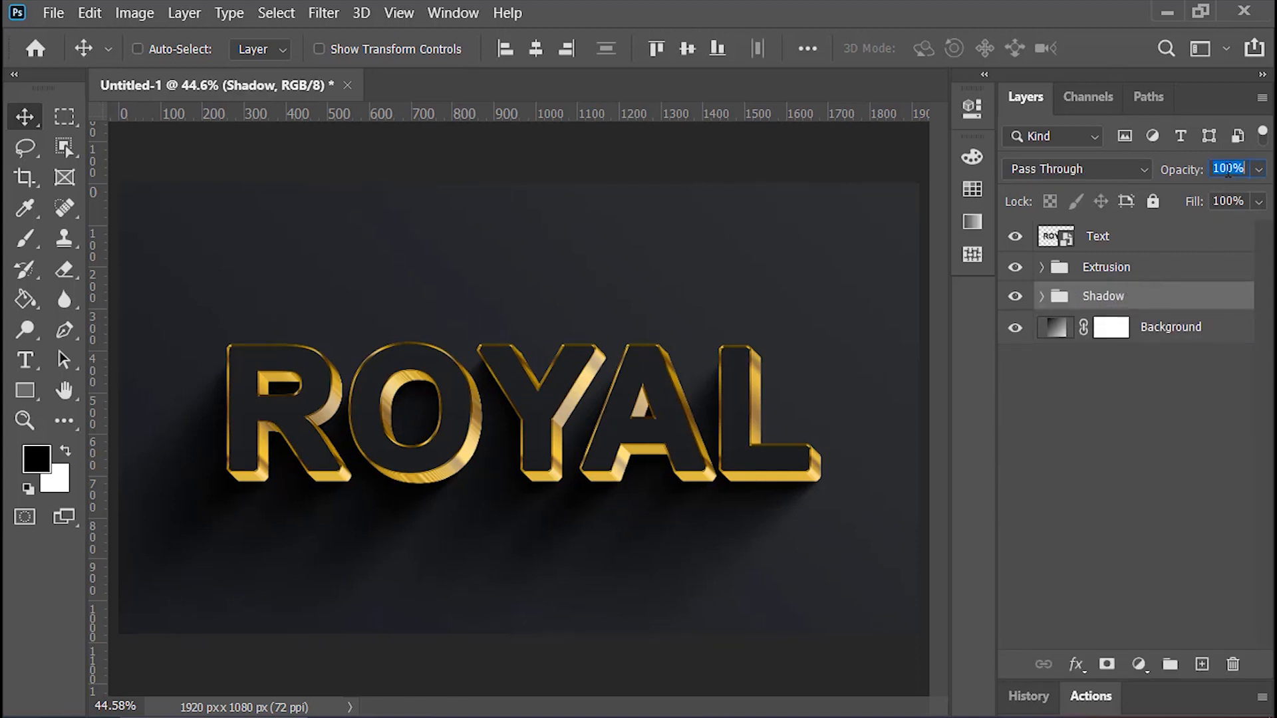
type("70")
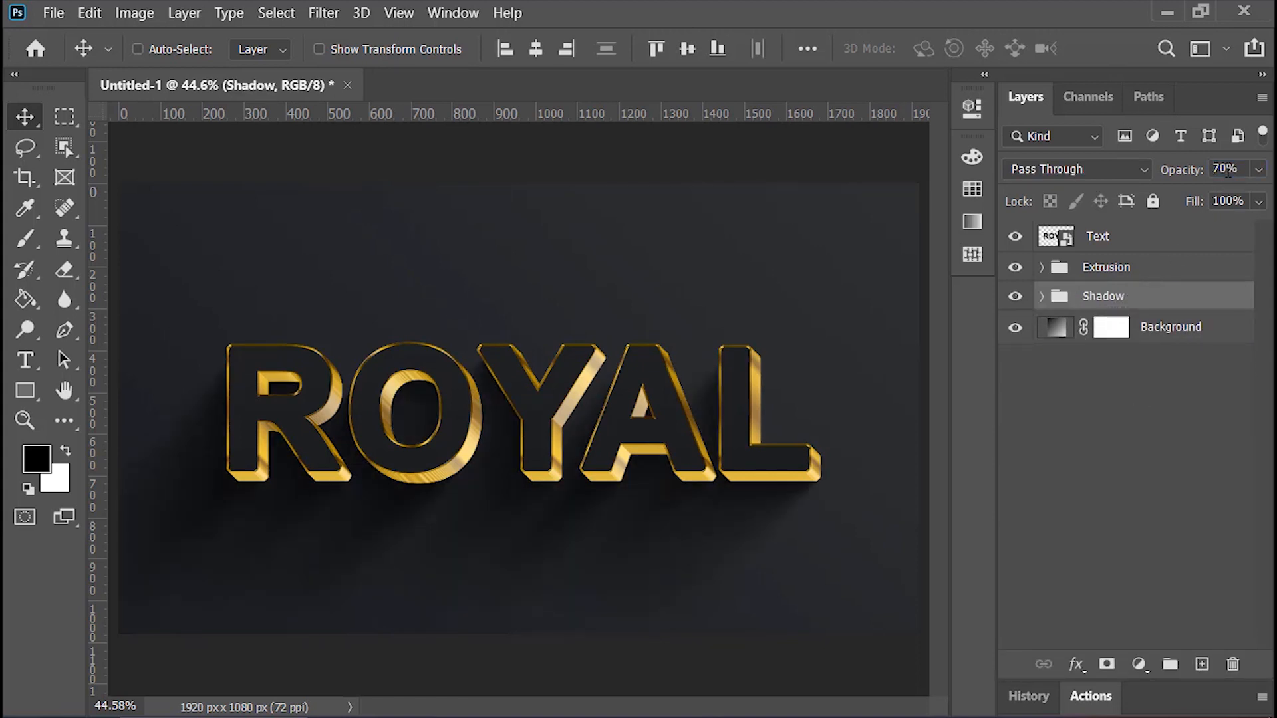
- Duplicate the Extrusion group and rename the copy Reflection
left_click(1155, 274)
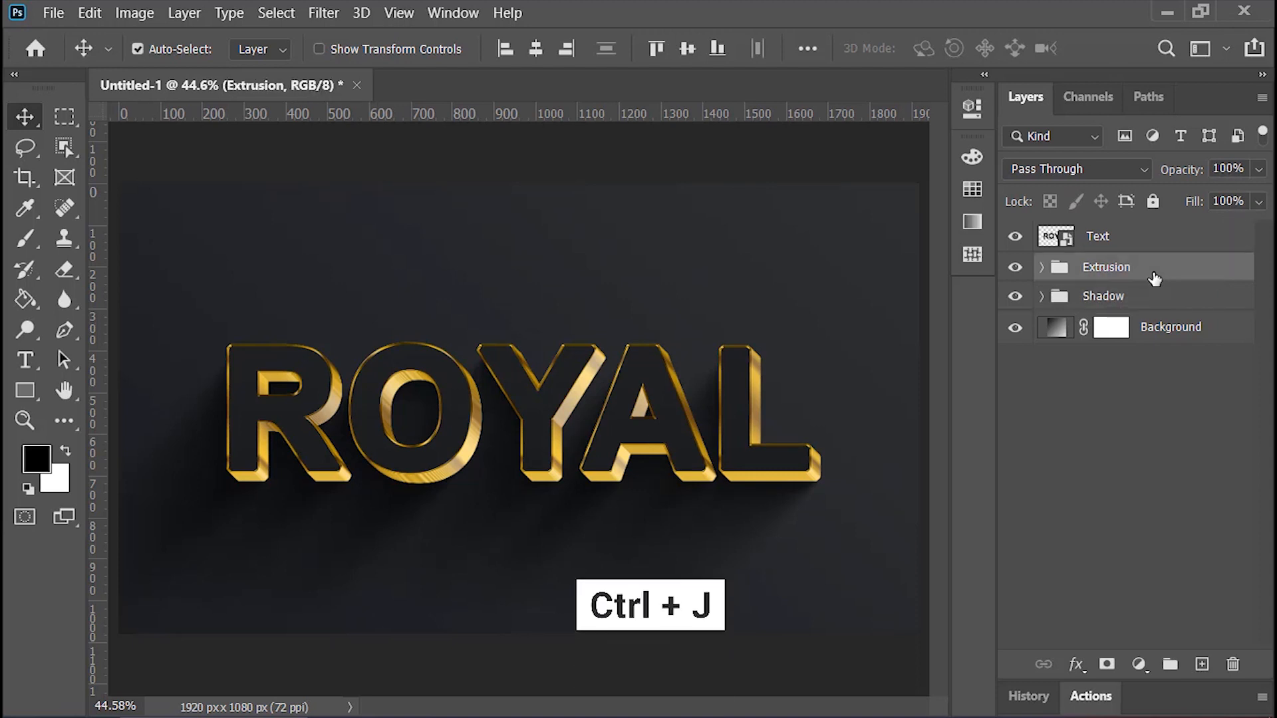
key("ctrl+j")
double_click(1114, 267)
type("R")
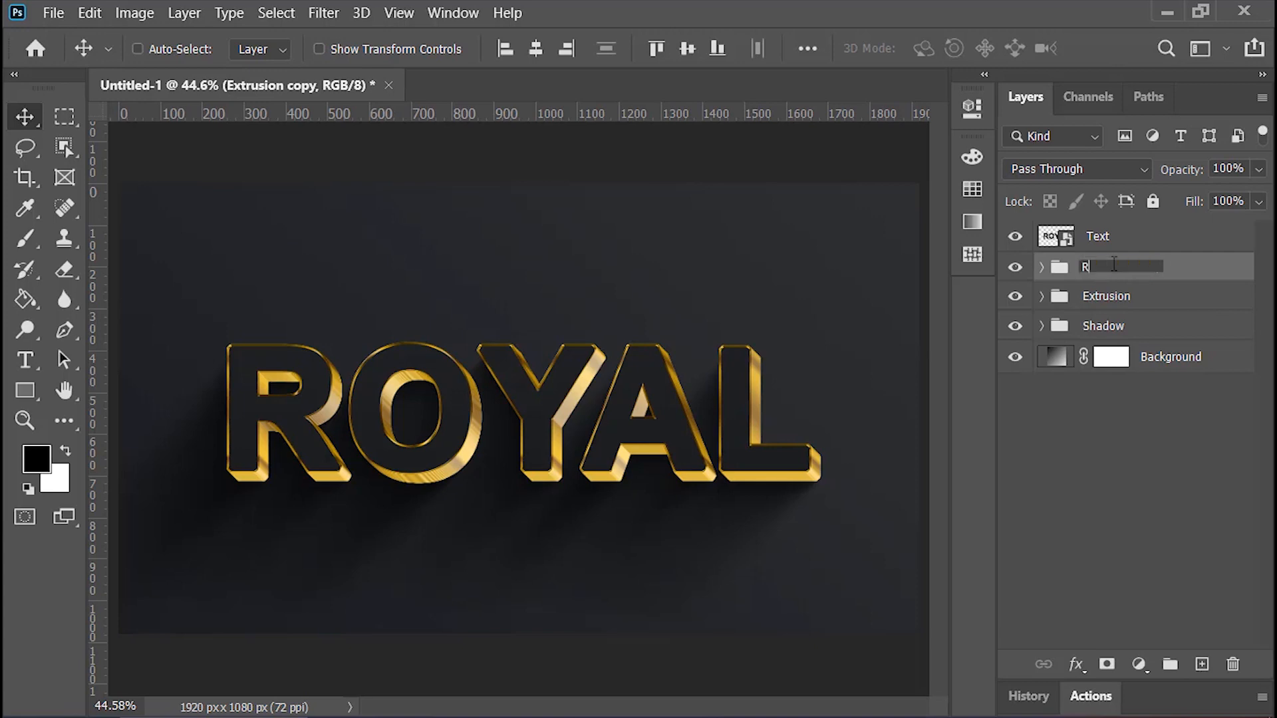
type("eflection")
key("Return")
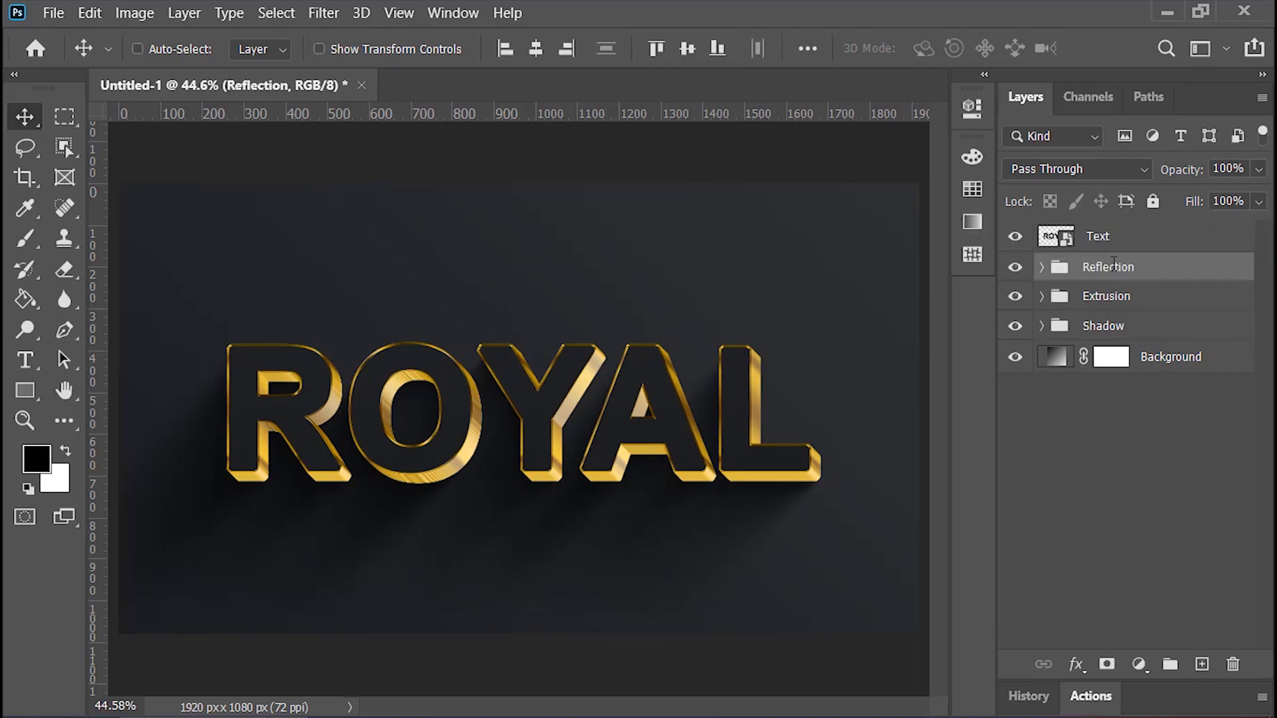
- Place the Reflection group between Shadow and Background and offset it diagonally about 20 px down and right of the extrusion
left_click_drag(1114, 266, 1122, 335)
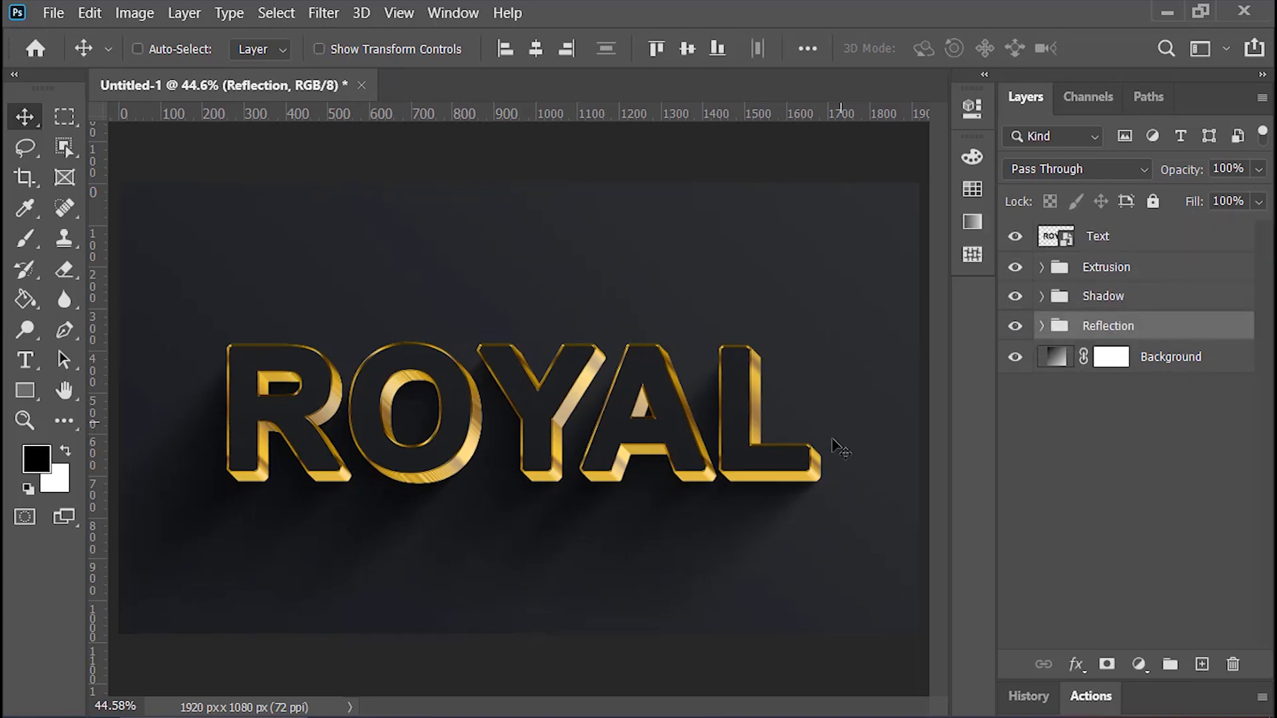
scroll(836, 441, "up", 5)
left_click_drag(815, 452, 781, 501)
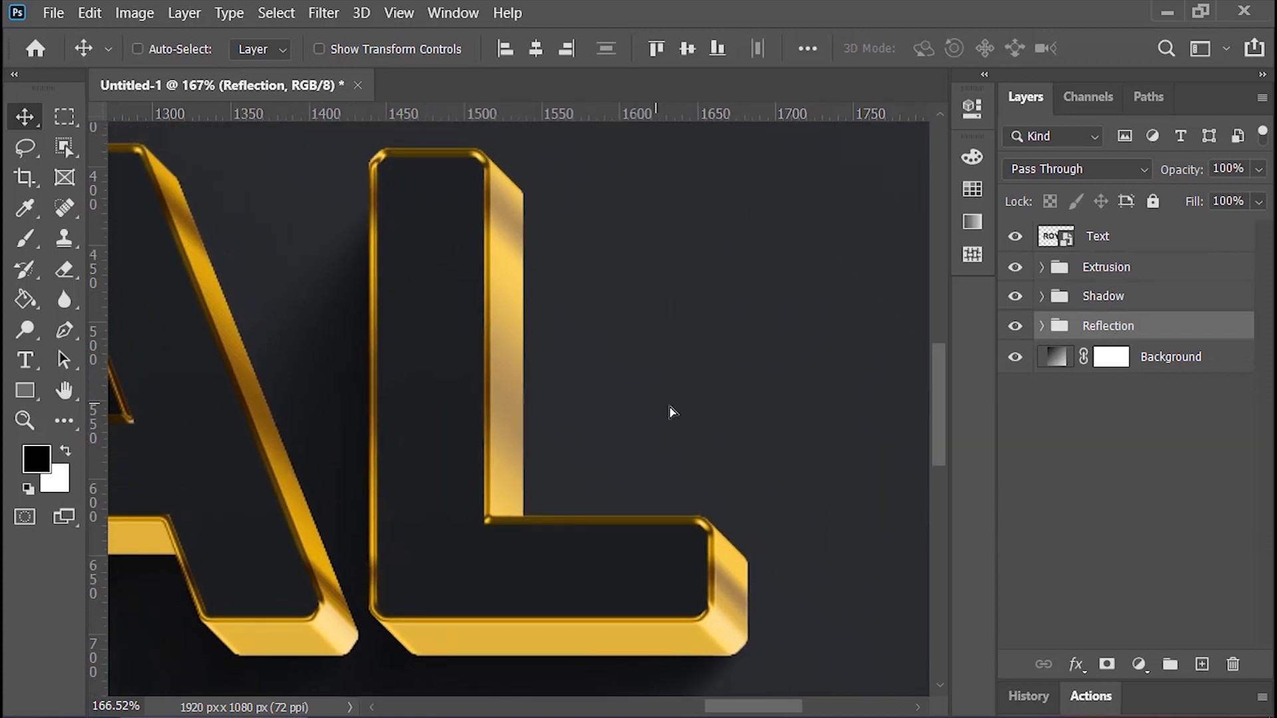
left_click_drag(673, 410, 699, 442)
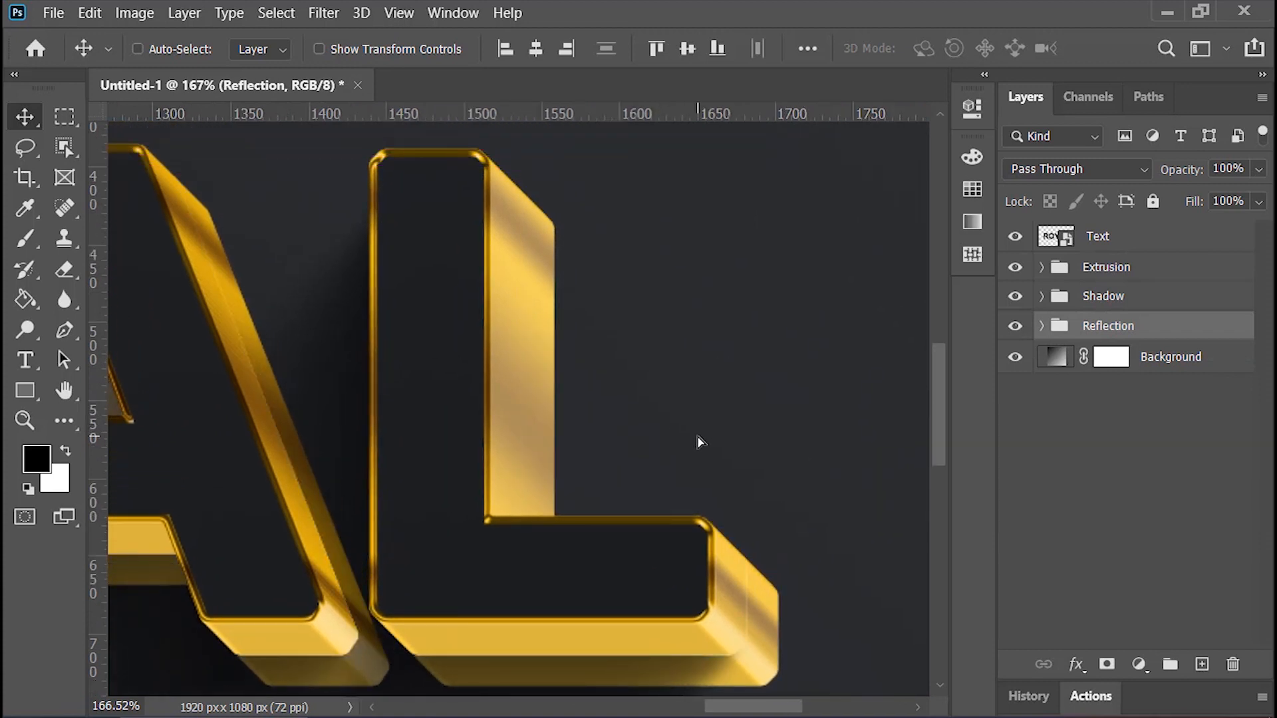
- Fine-tune the Reflection group's horizontal offset by about 1 px and lower its opacity to a faint level
key("Left")
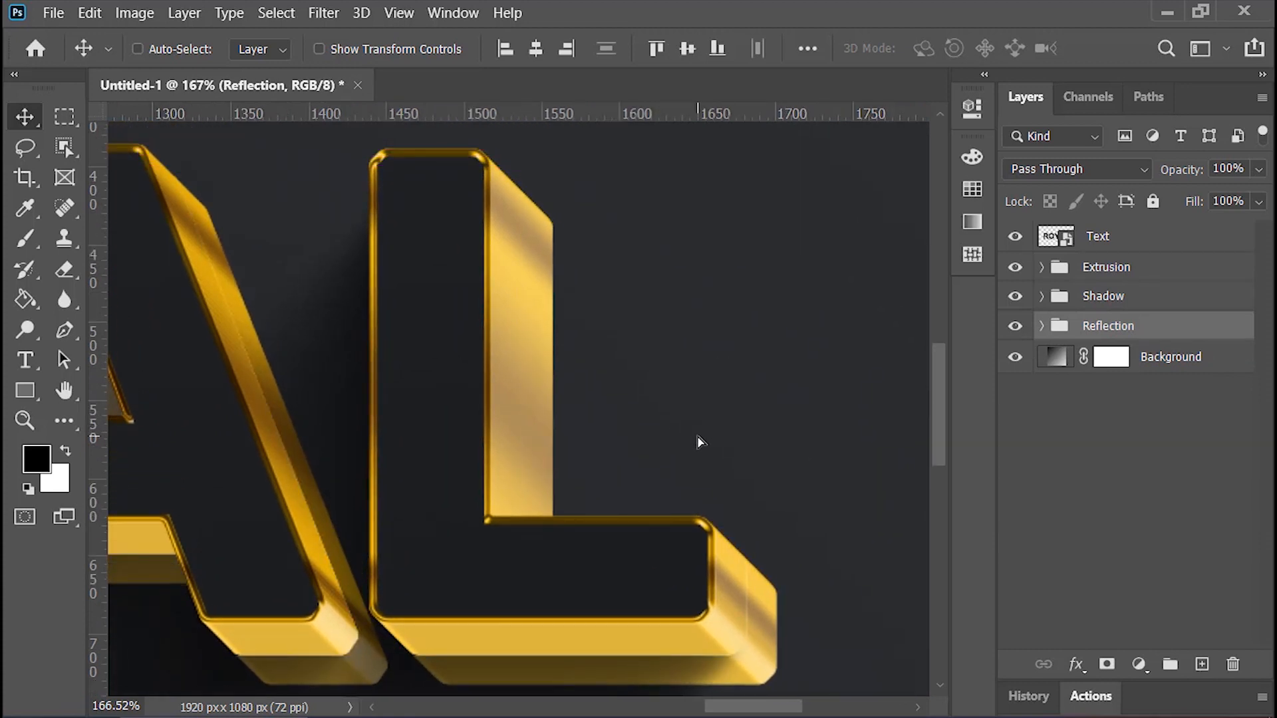
key("Right")
key("Right")
key("Right")
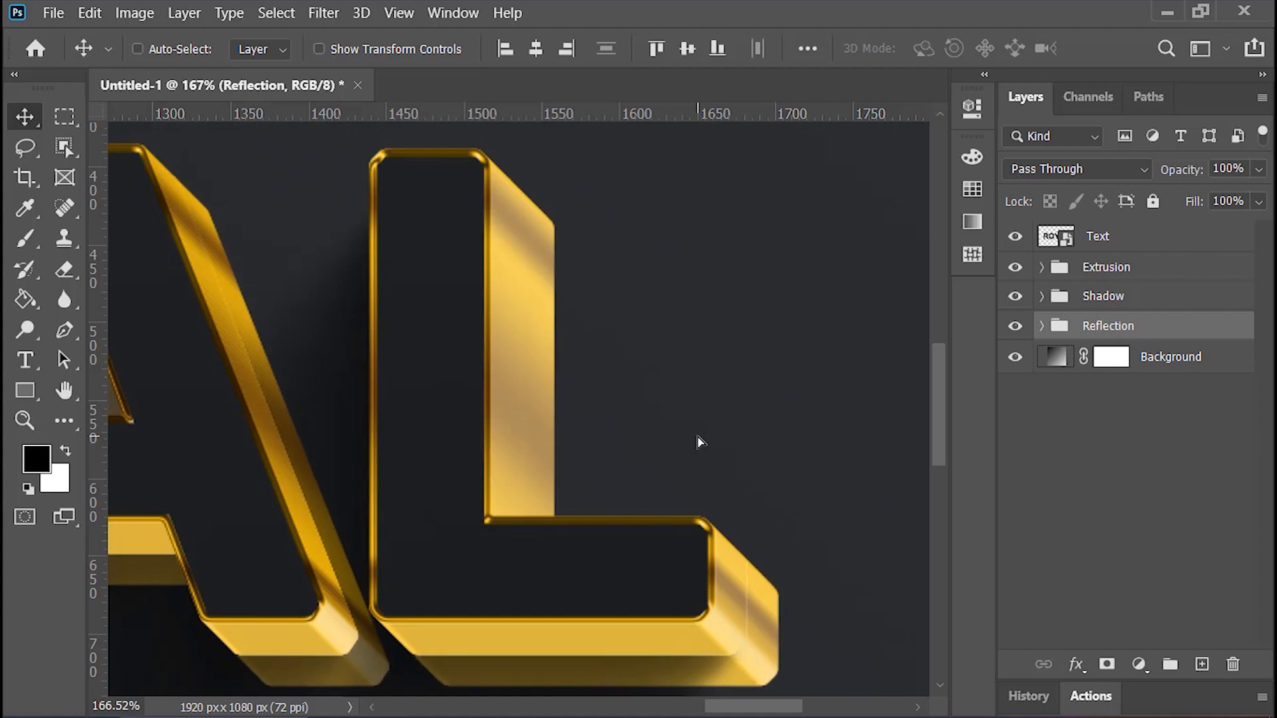
key("ctrl+0")
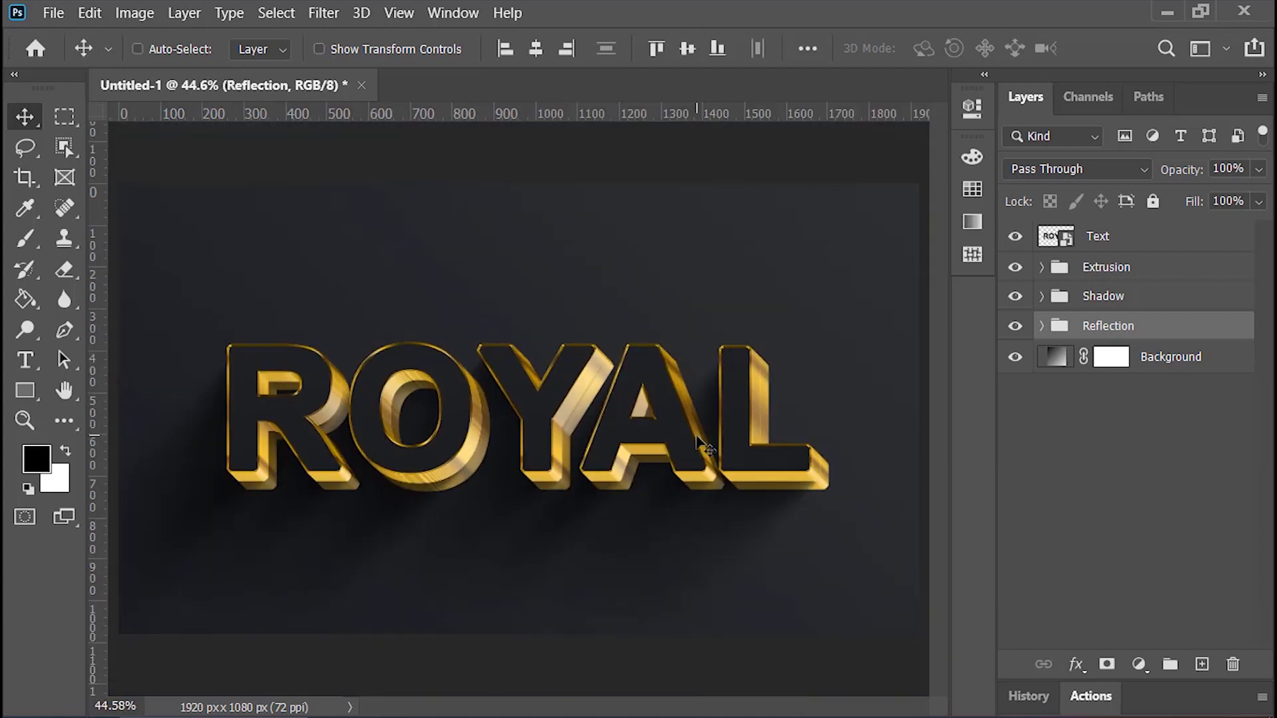
left_click(1258, 170)
left_click_drag(1243, 193, 1168, 194)
- Add a Curves adjustment layer above Text with RGB curve points at input 188, output 198 and input 63, output 60
left_click(1154, 239)
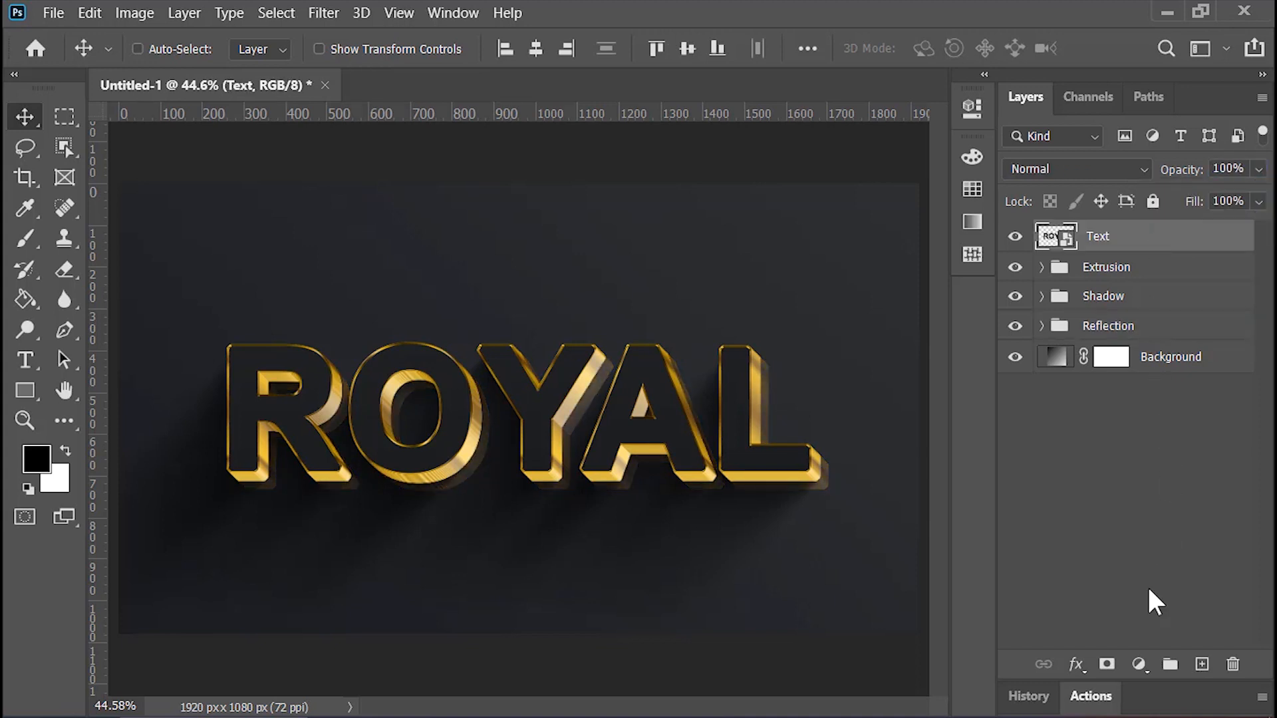
left_click(1139, 664)
left_click(1120, 361)
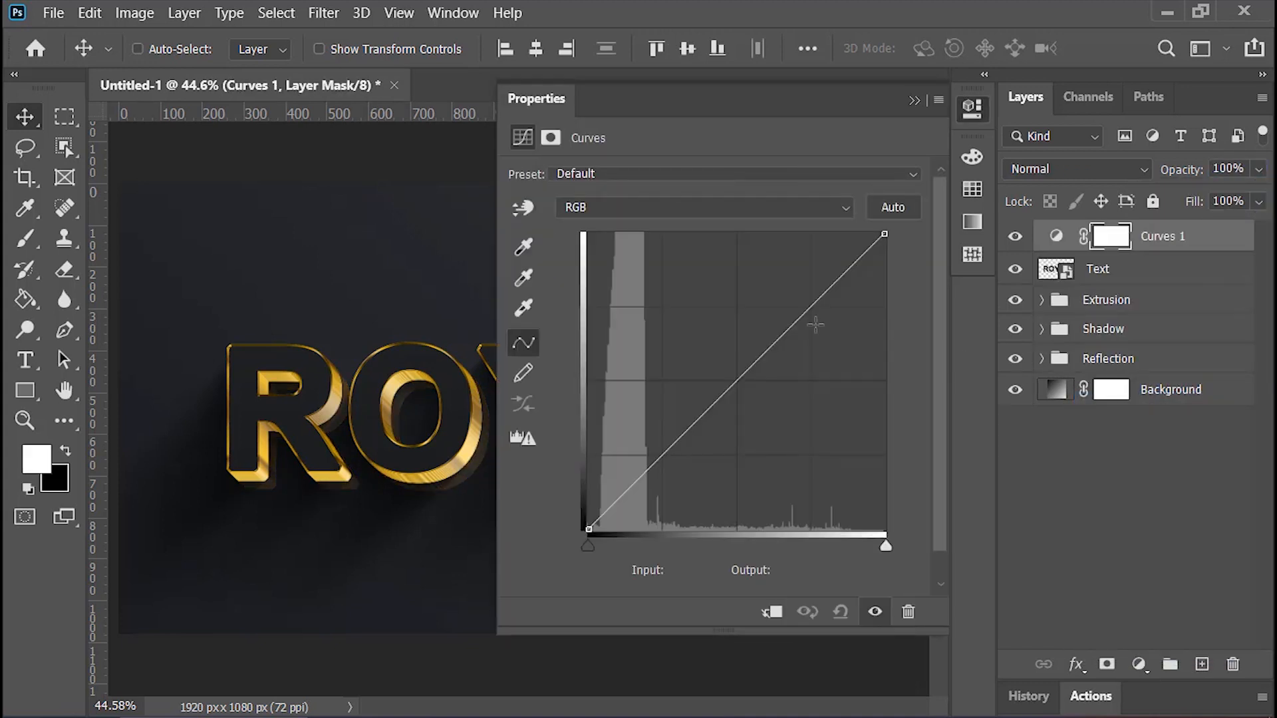
left_click_drag(801, 316, 806, 300)
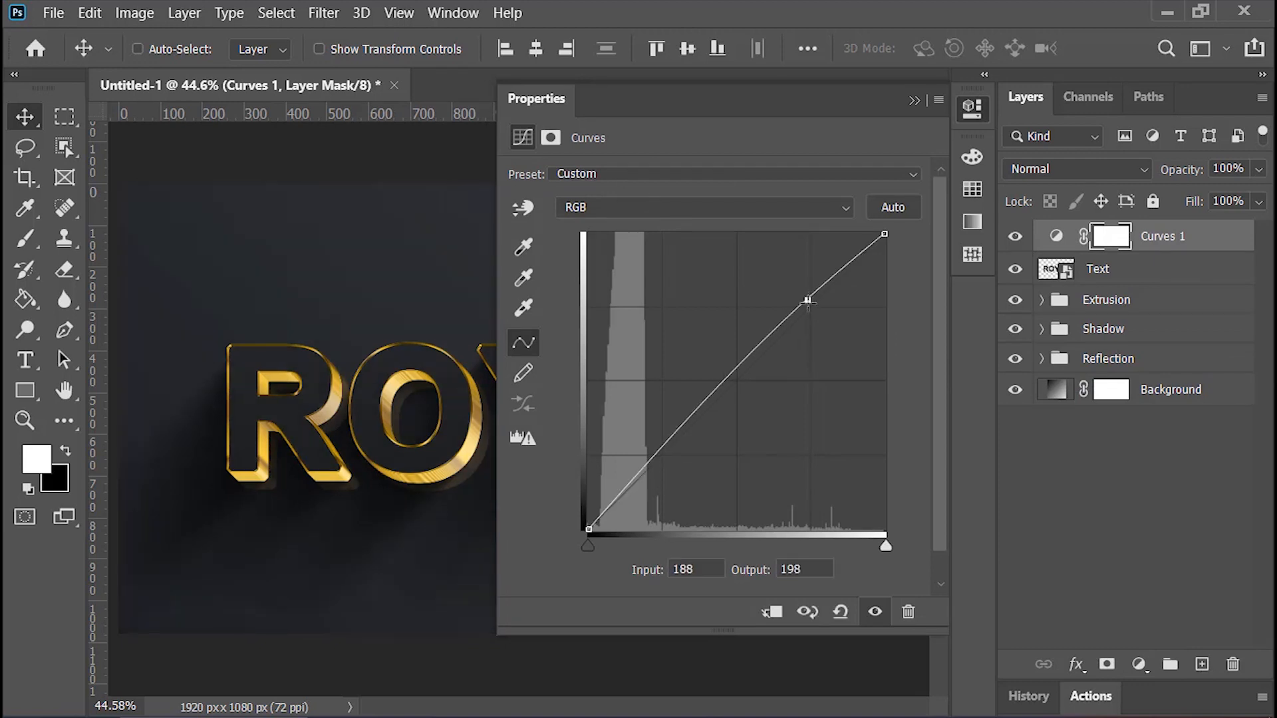
left_click(663, 459)
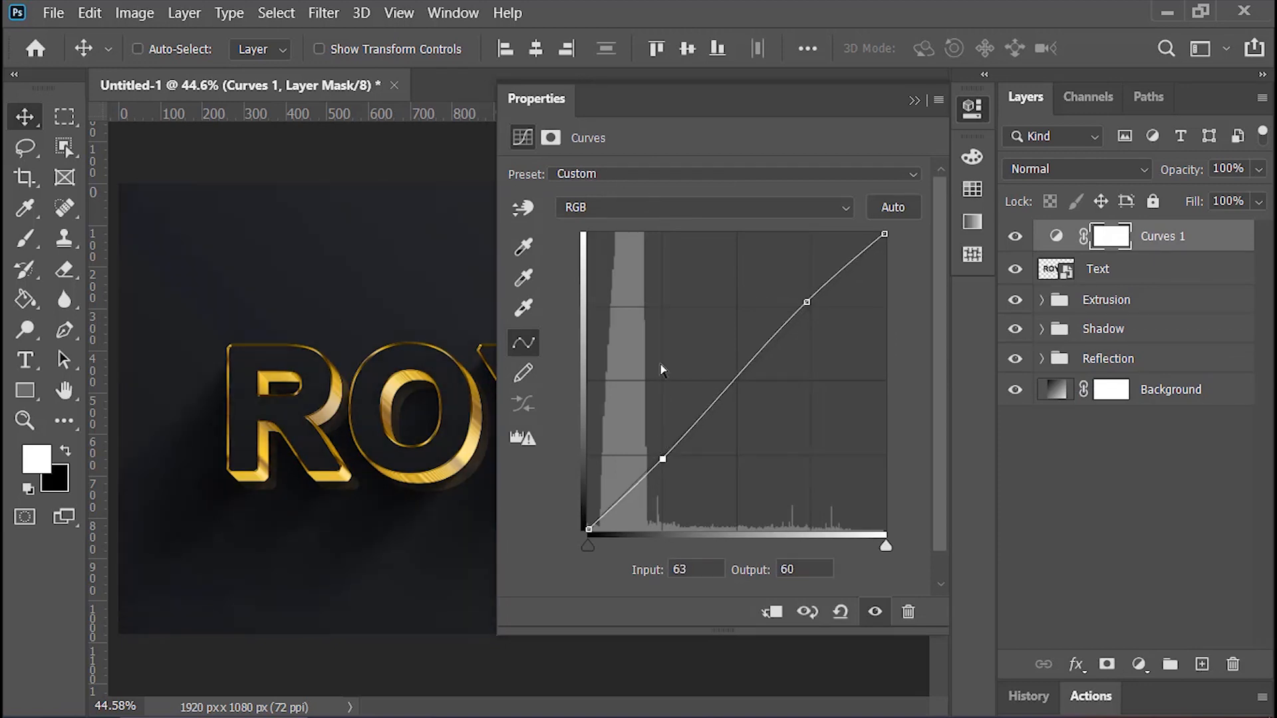
- Set the Red curve's midpoint to input 128, output 125 and raise the Blue curve's midtones slightly
left_click(632, 213)
left_click(626, 246)
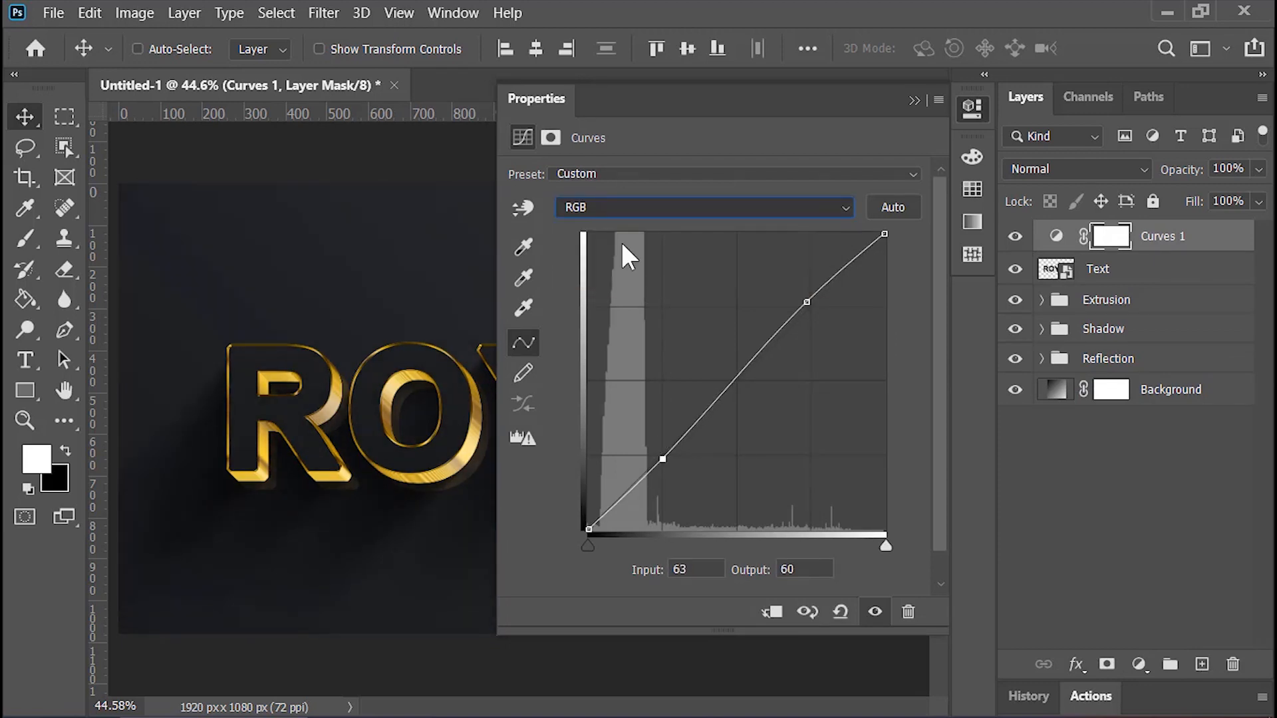
left_click(738, 383)
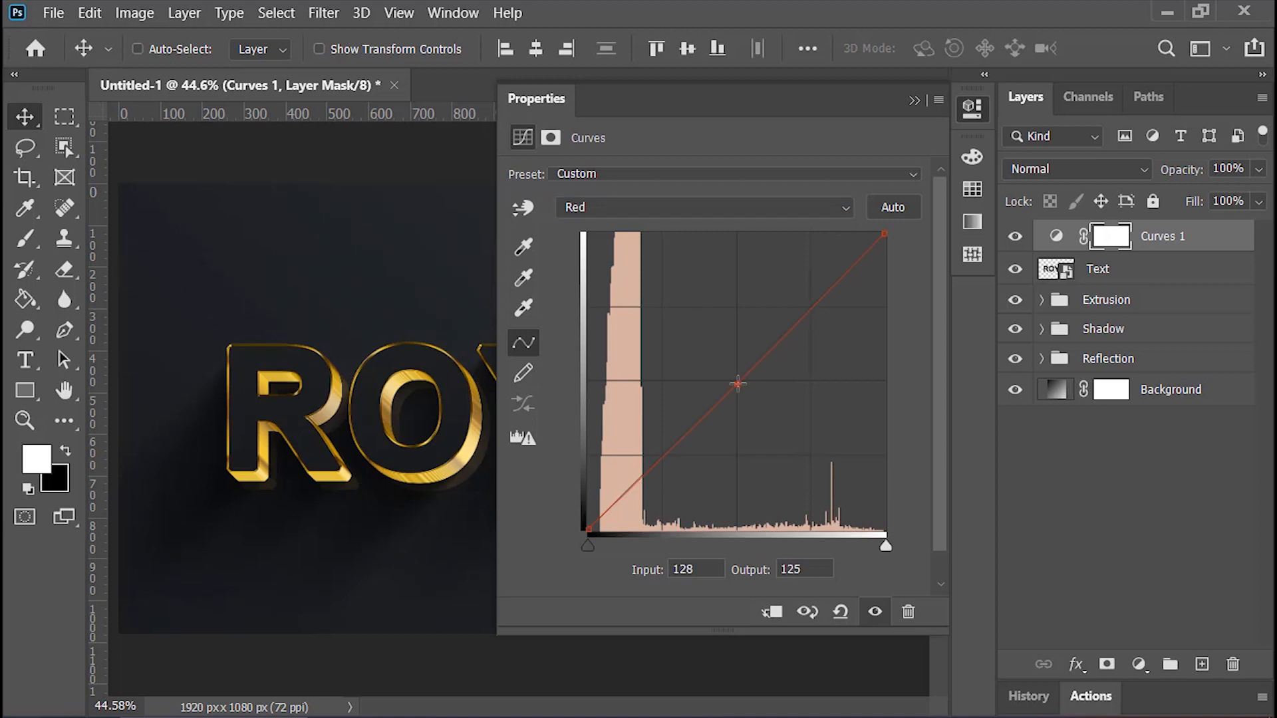
left_click(647, 217)
left_click(624, 279)
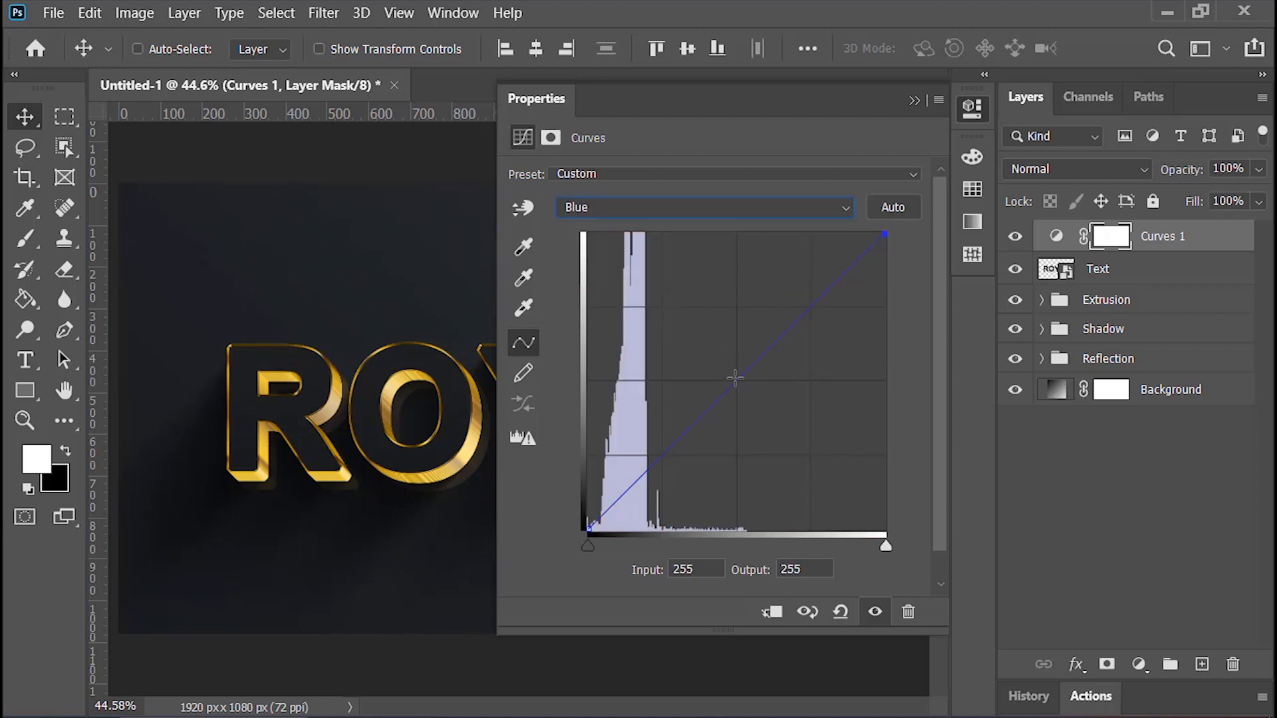
left_click(734, 378)
left_click(913, 101)
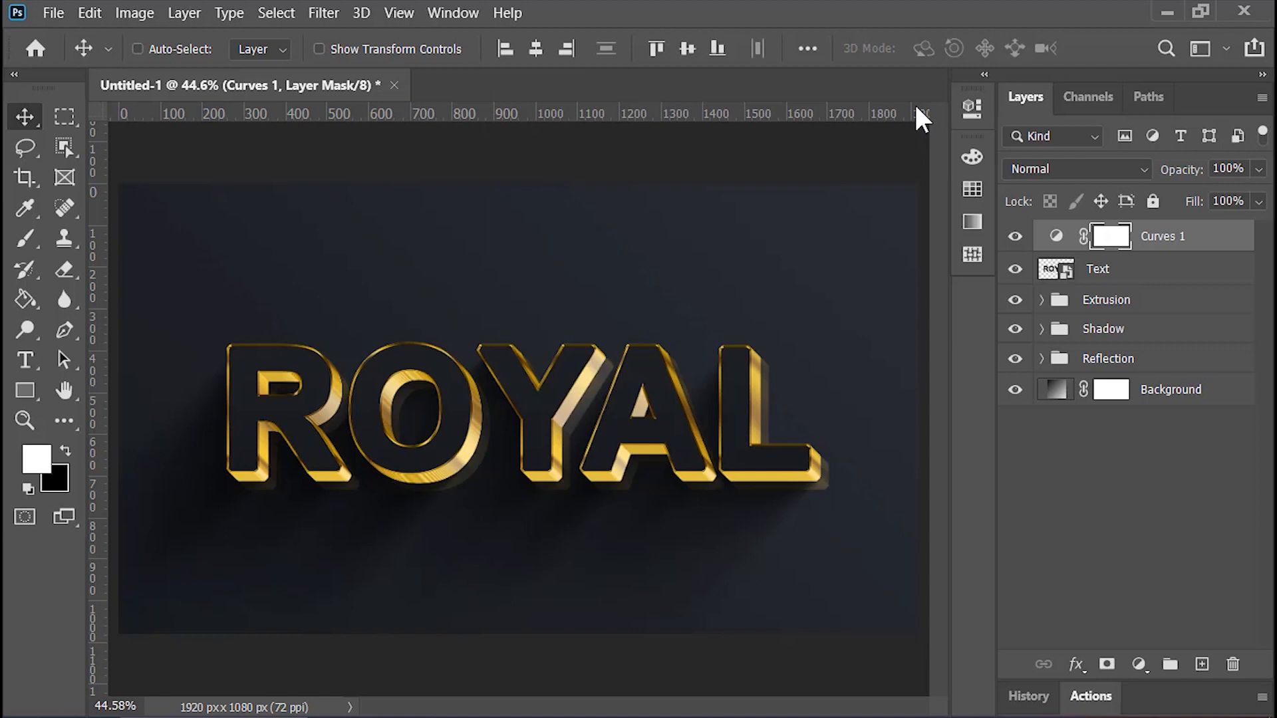
- Create a new layer above Curves 1 and name it Noise
left_click(1202, 662)
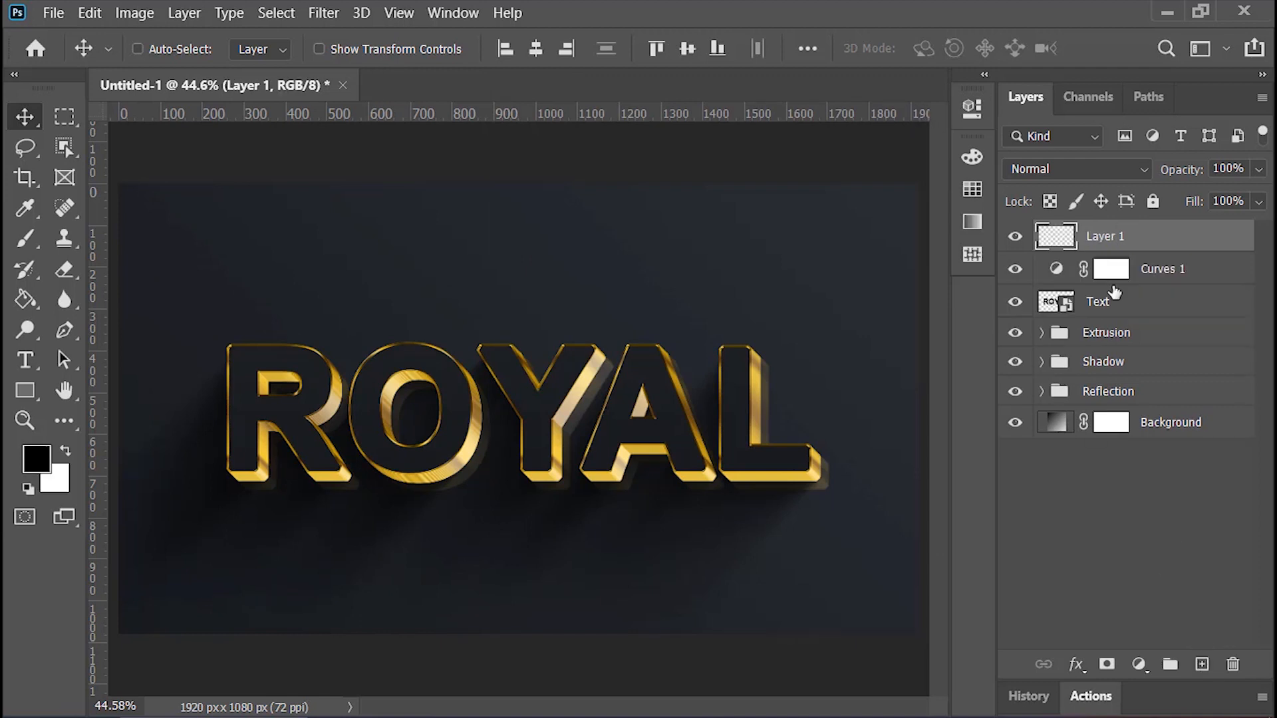
double_click(1111, 238)
type("Noise")
key("Return")
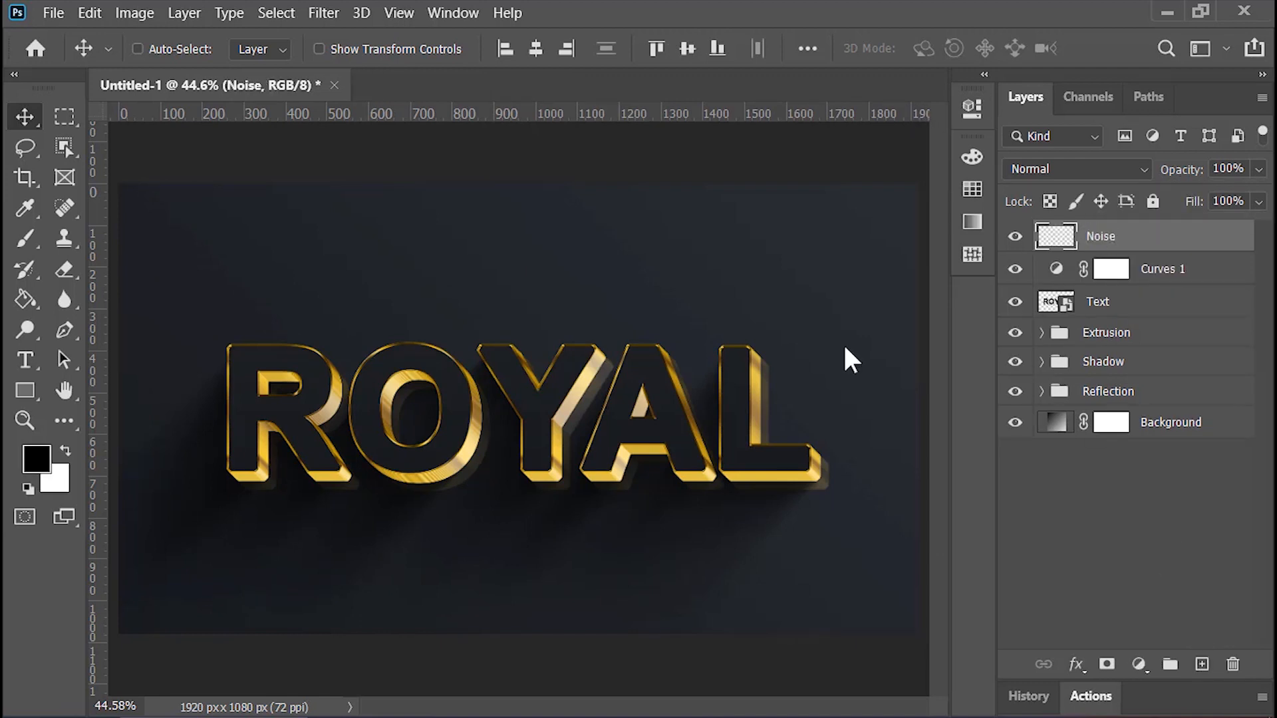
- Set the foreground colour to neutral grey at 50% brightness (#808080) and fill the Noise layer with it
left_click(28, 464)
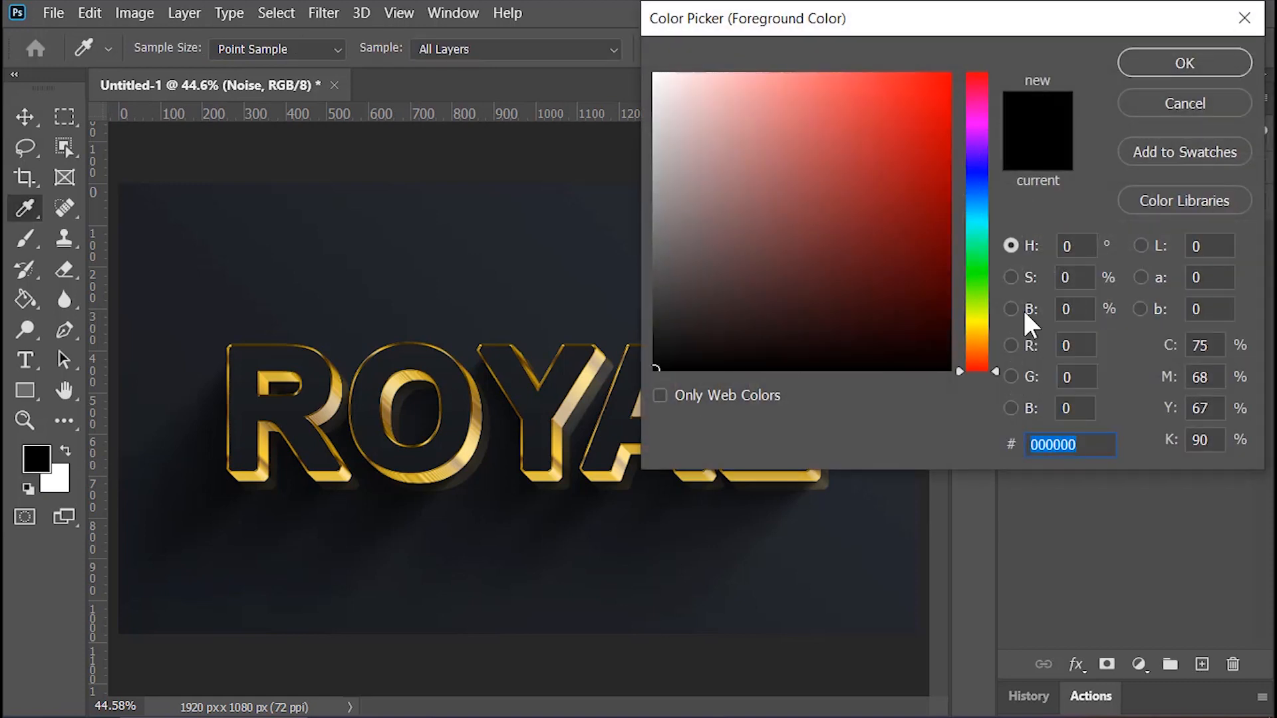
double_click(1055, 312)
type("50")
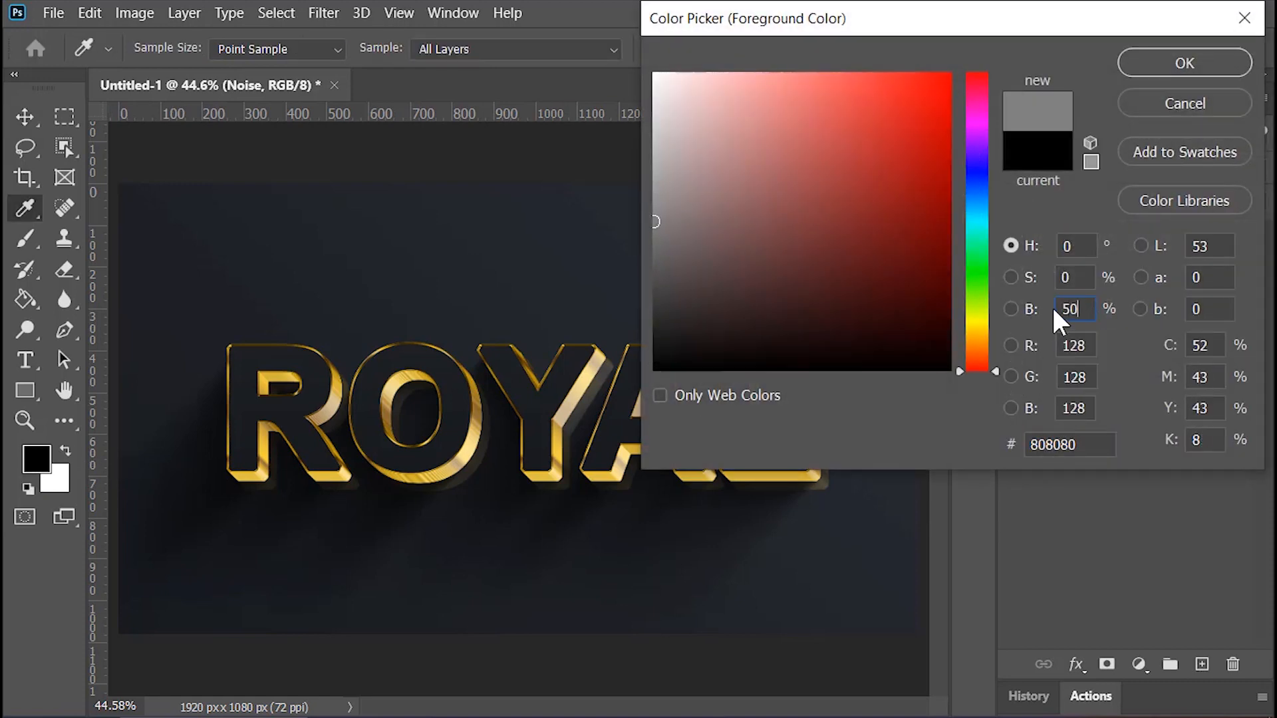
double_click(1054, 282)
left_click(1157, 68)
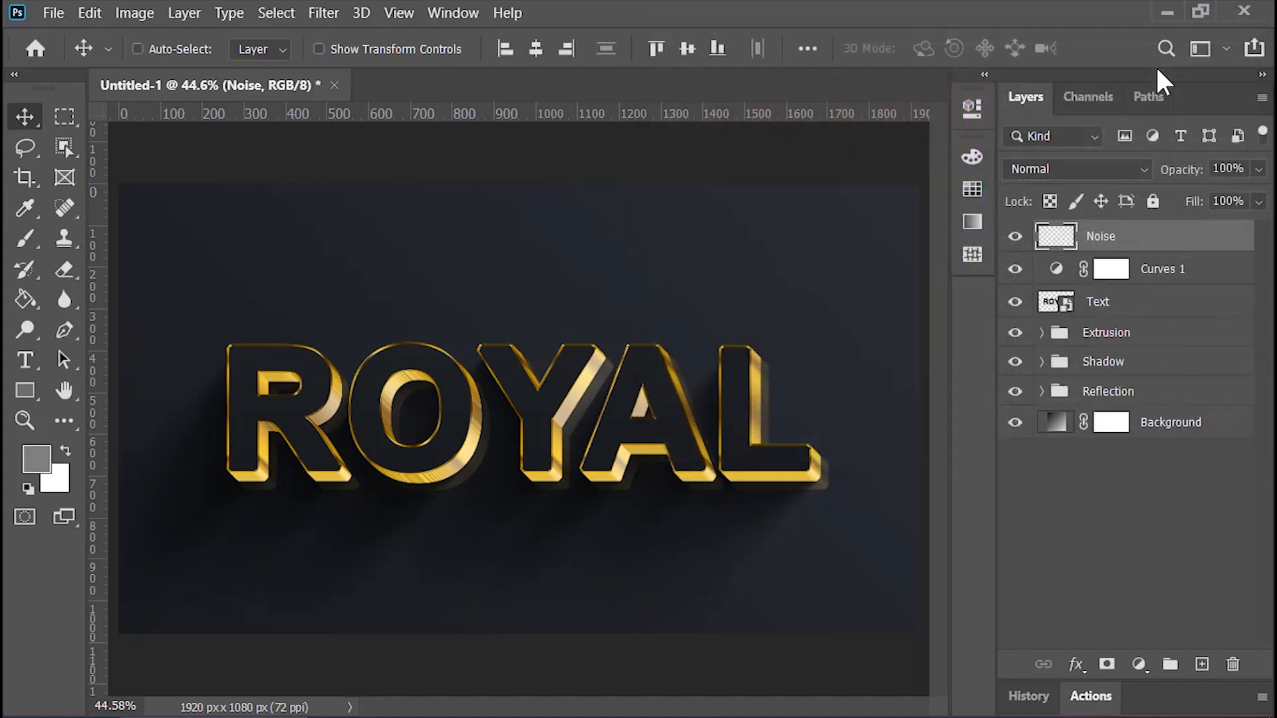
left_click(32, 298)
left_click(154, 321)
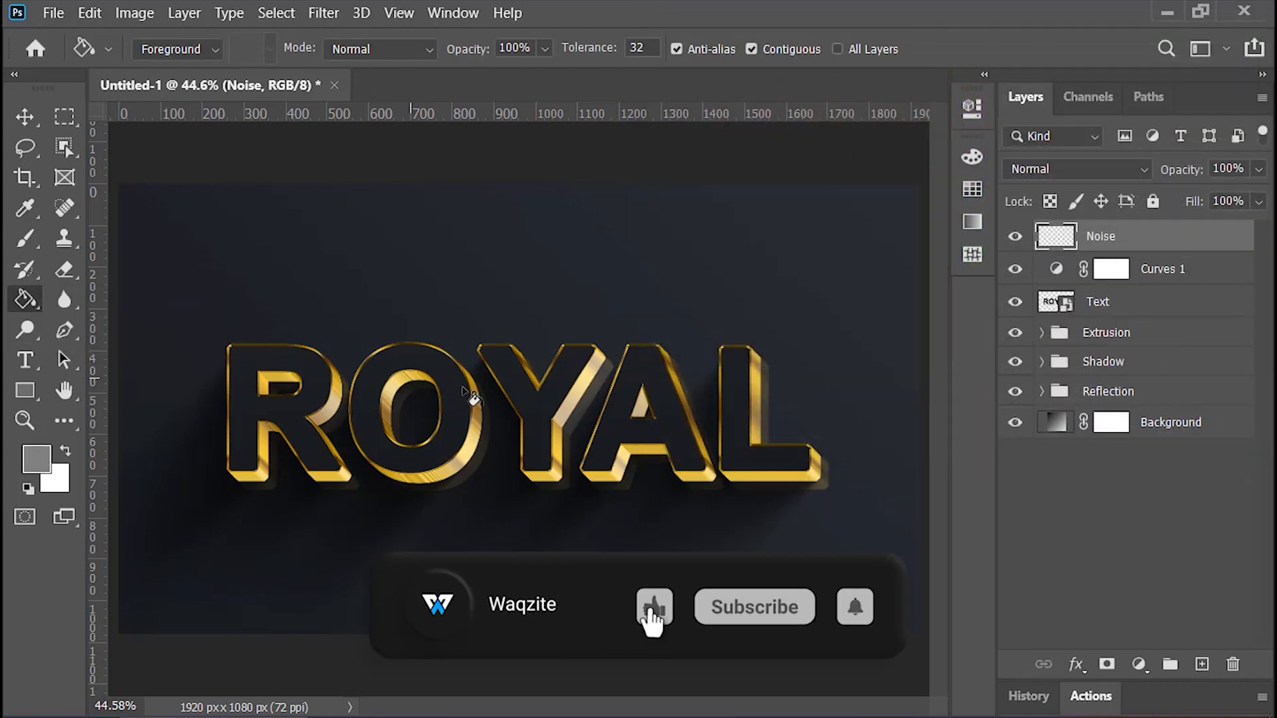
left_click(566, 403)
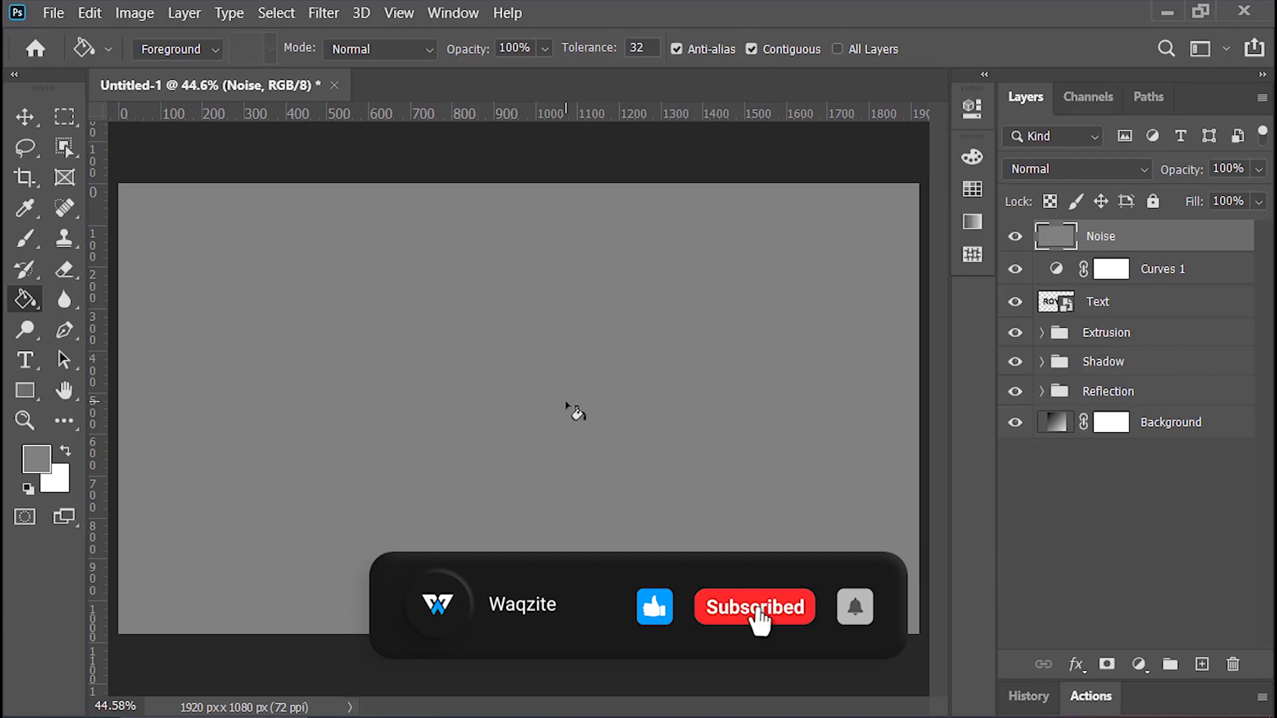
- Convert the Noise layer to a smart object and set its blend mode to Overlay
key("v")
right_click(1193, 237)
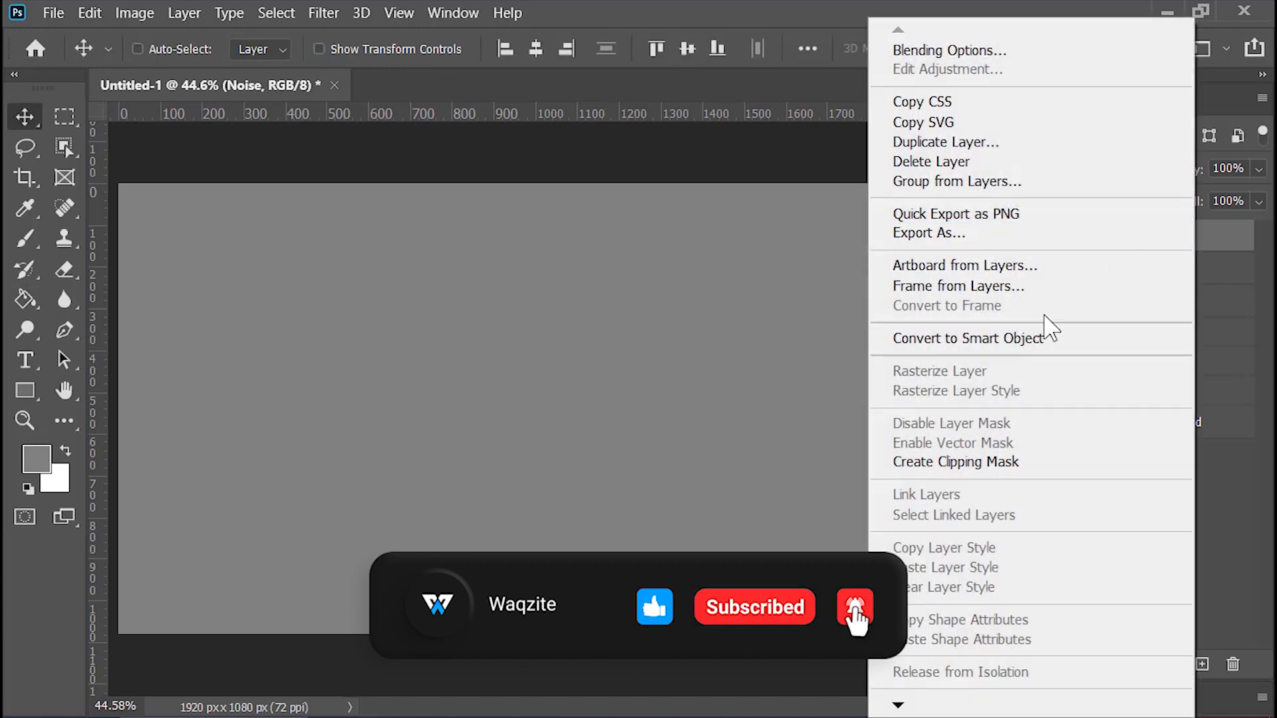
left_click(1040, 341)
left_click(1052, 163)
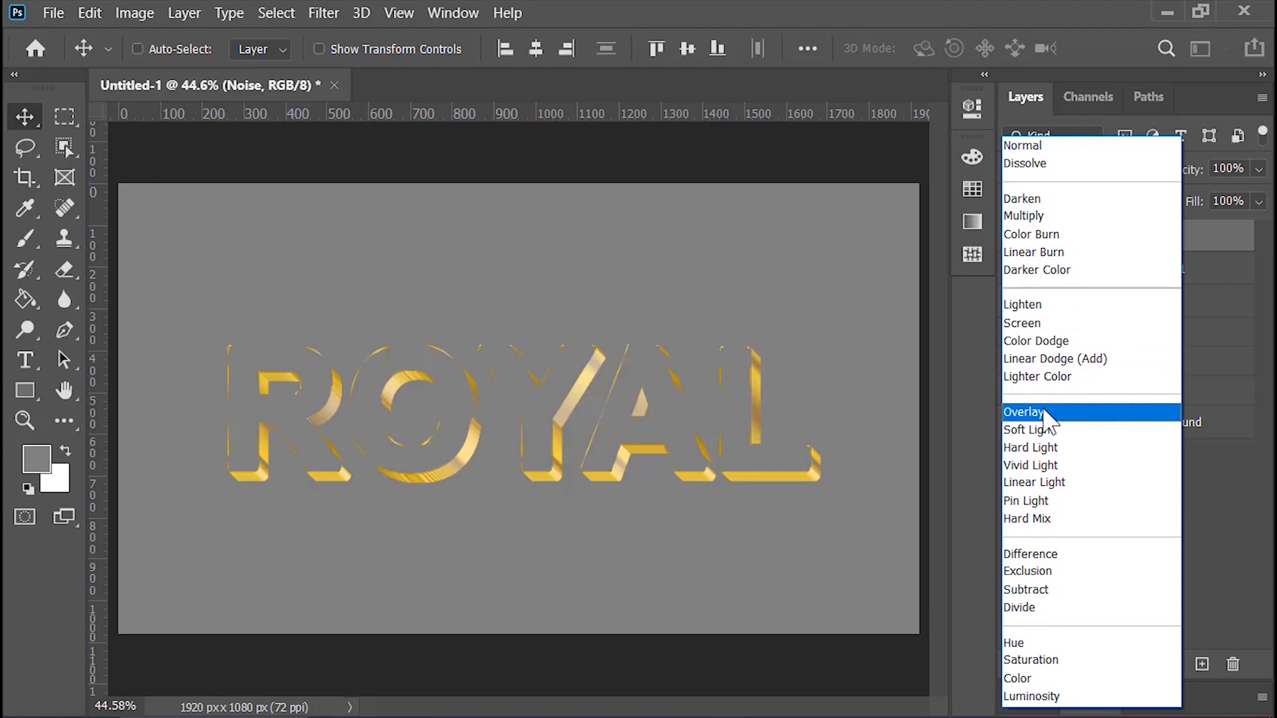
left_click(1042, 410)
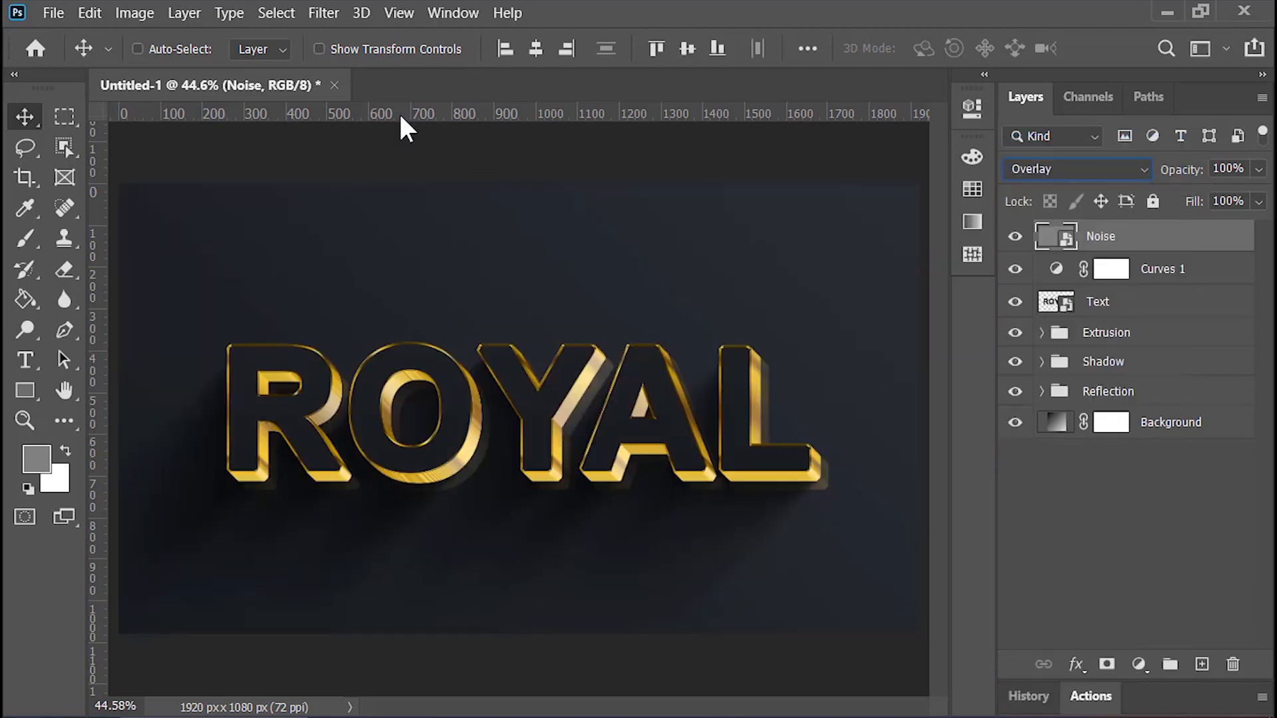
- Apply a 5% Gaussian, monochromatic Add Noise filter to the Noise layer and set the layer's opacity to 50%
left_click(330, 18)
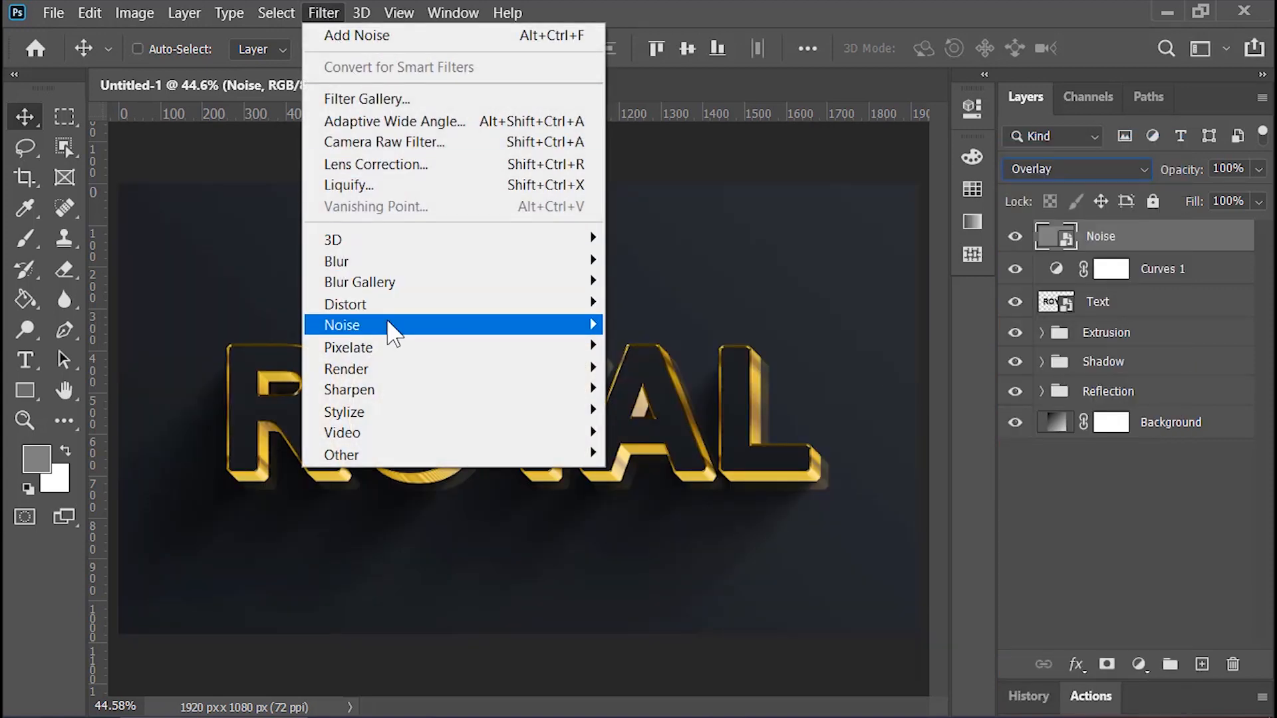
mouse_move(390, 326)
left_click(689, 325)
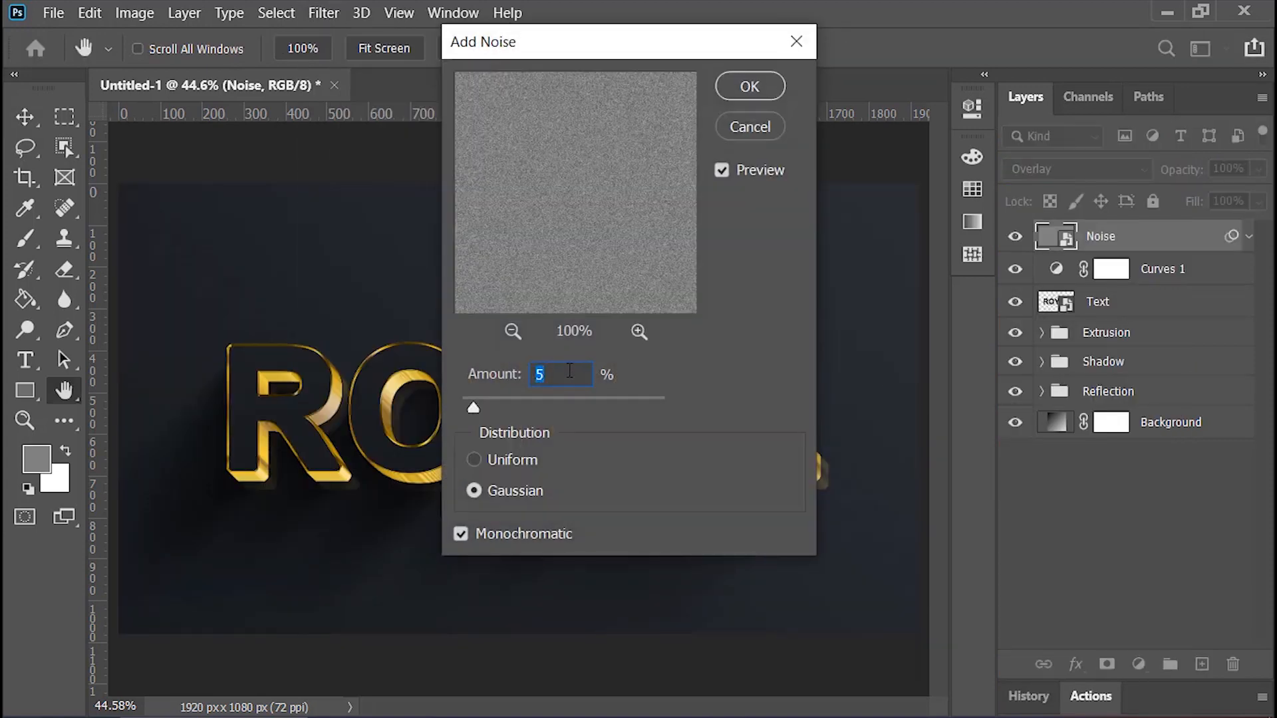
left_click(563, 379)
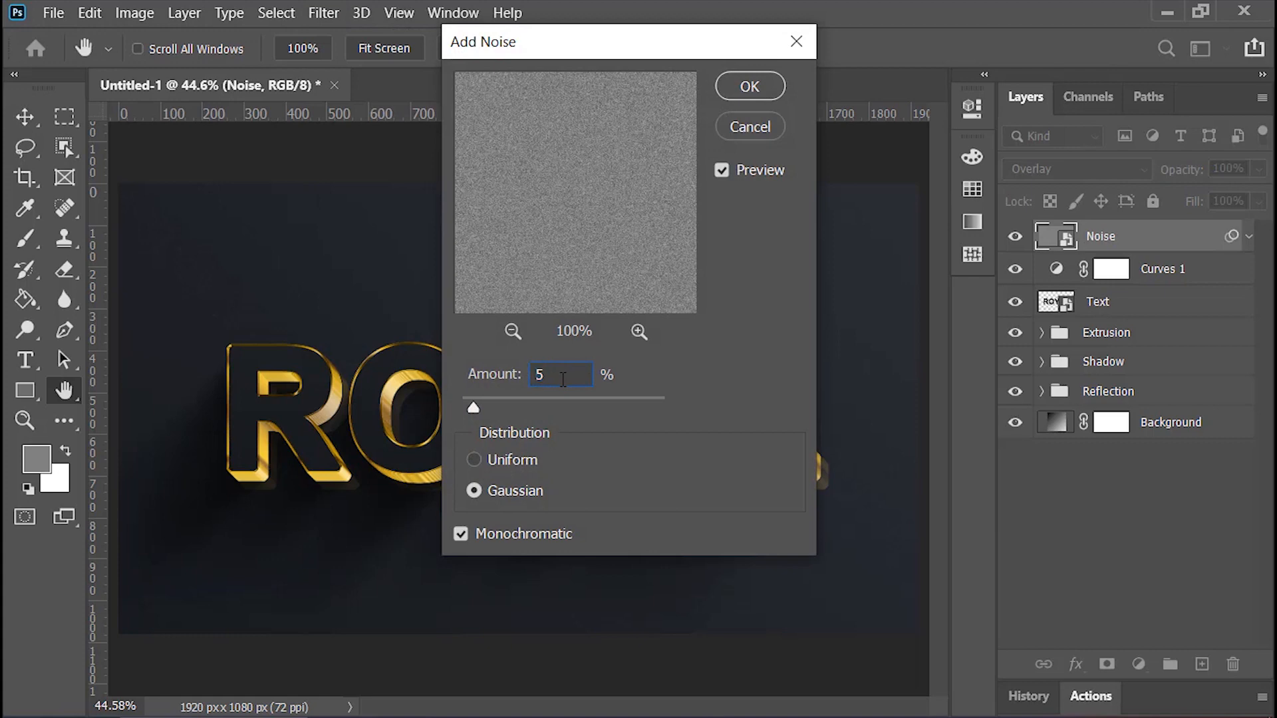
left_click(750, 86)
type("v")
type("5")
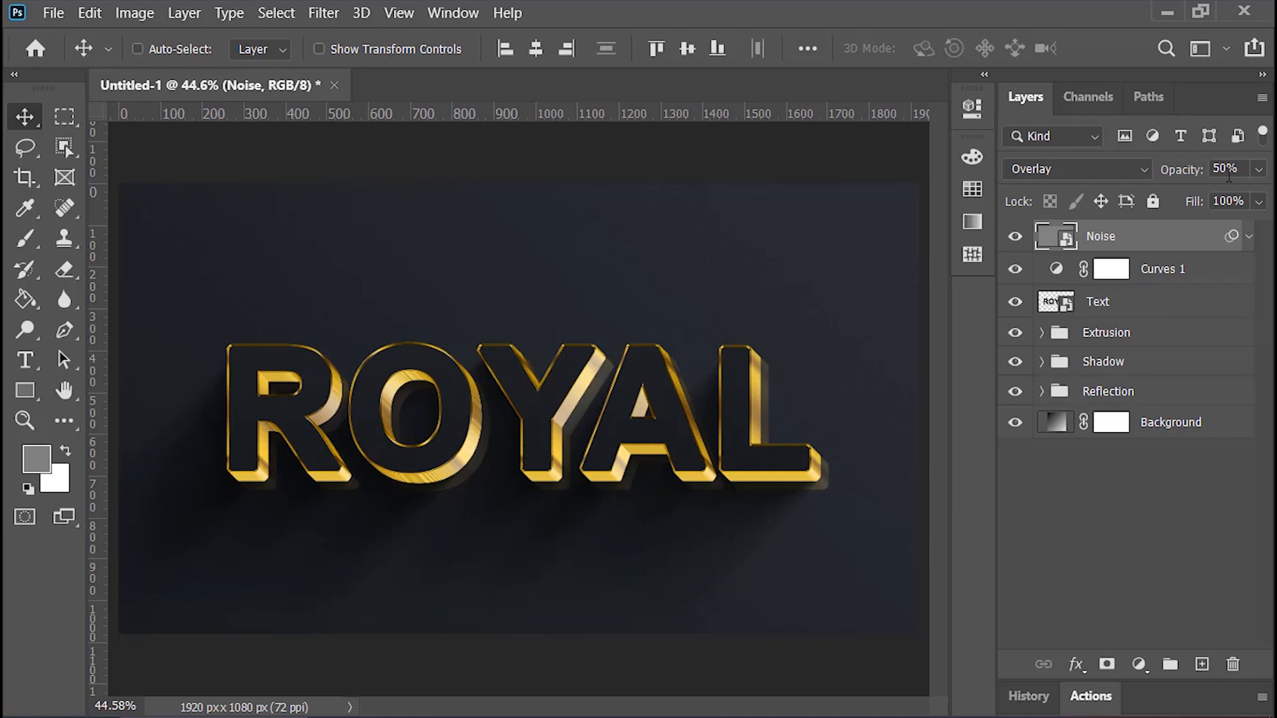
- Replace the word ROYAL with EDIT inside the Text smart object, then save and close it
double_click(1057, 306)
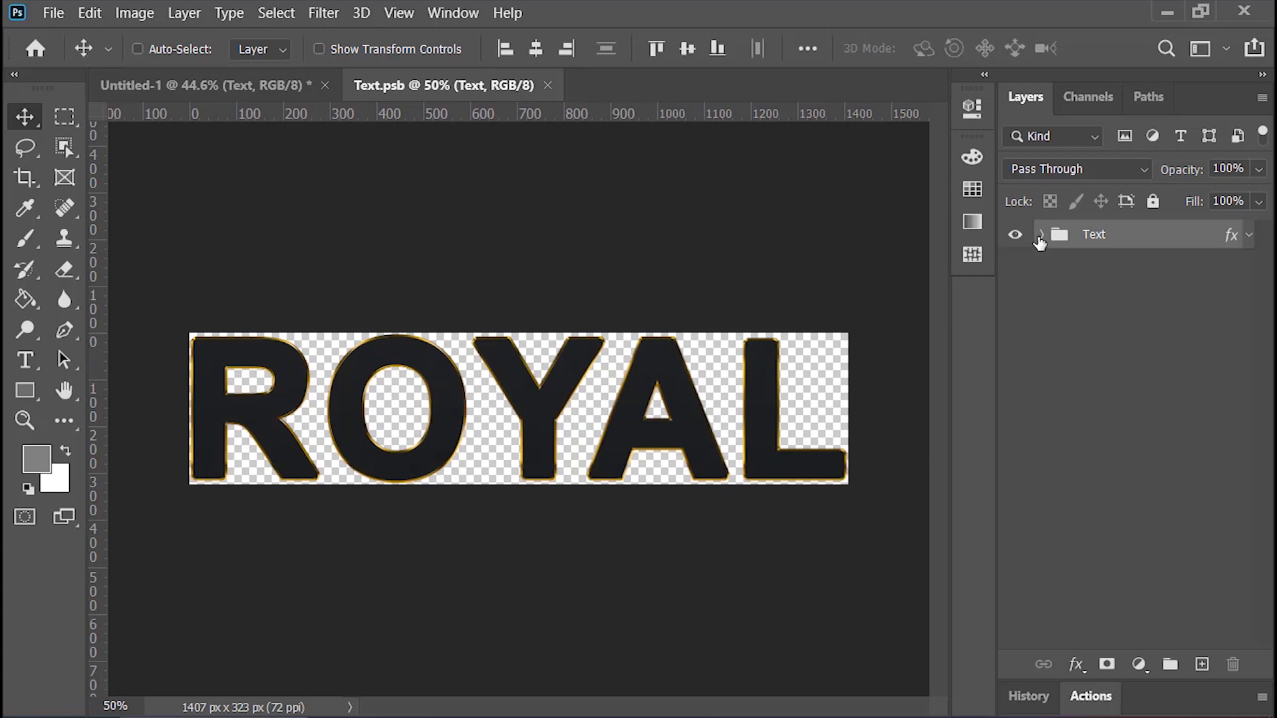
left_click(1040, 237)
left_click(1141, 272)
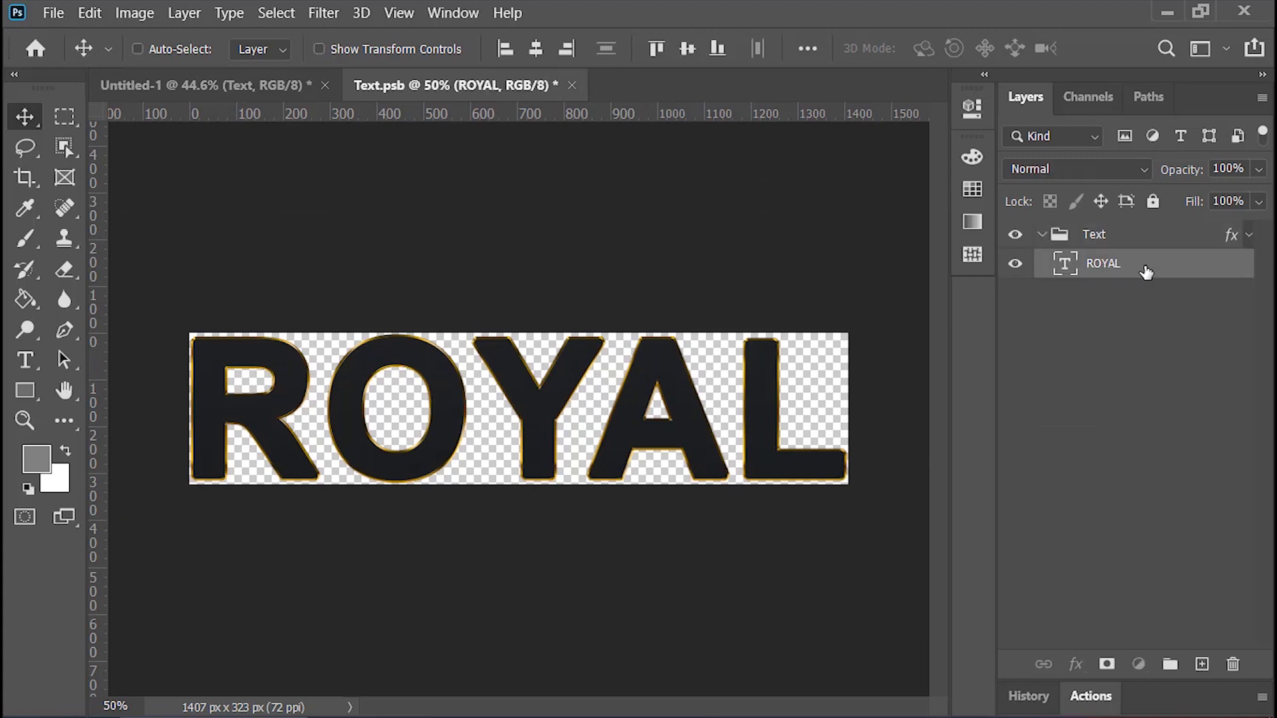
double_click(1066, 266)
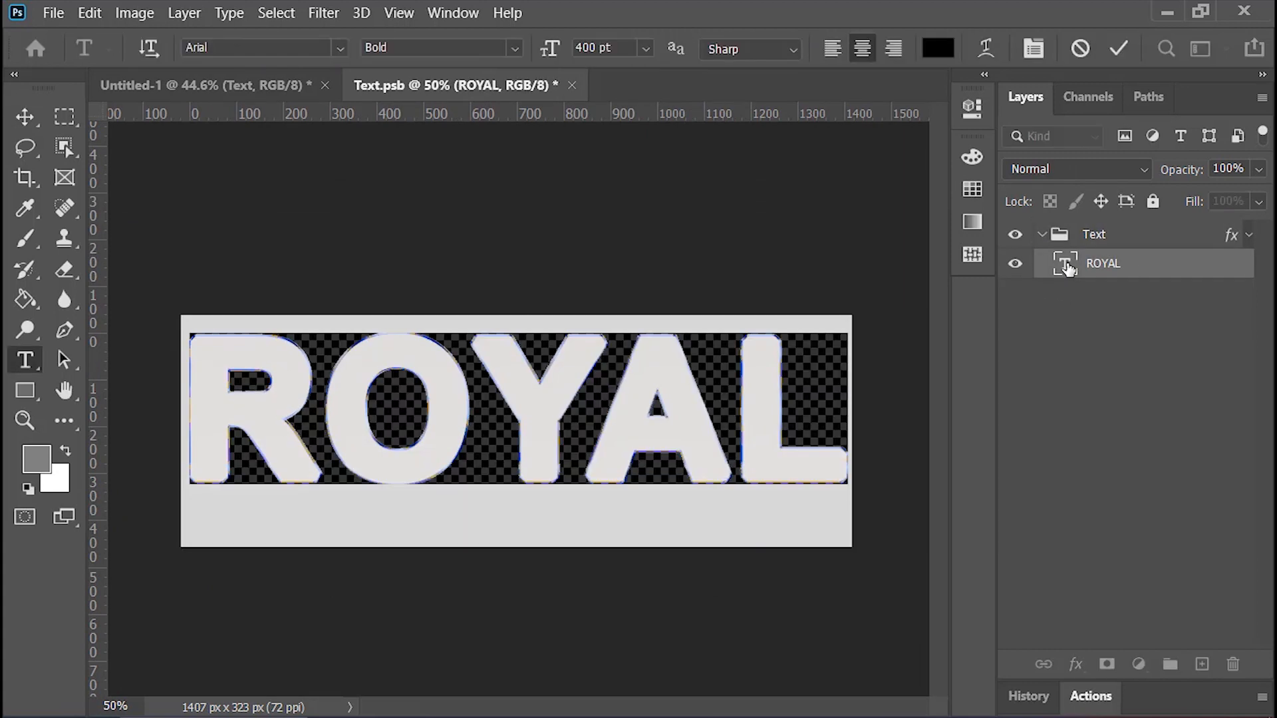
type("EDIT")
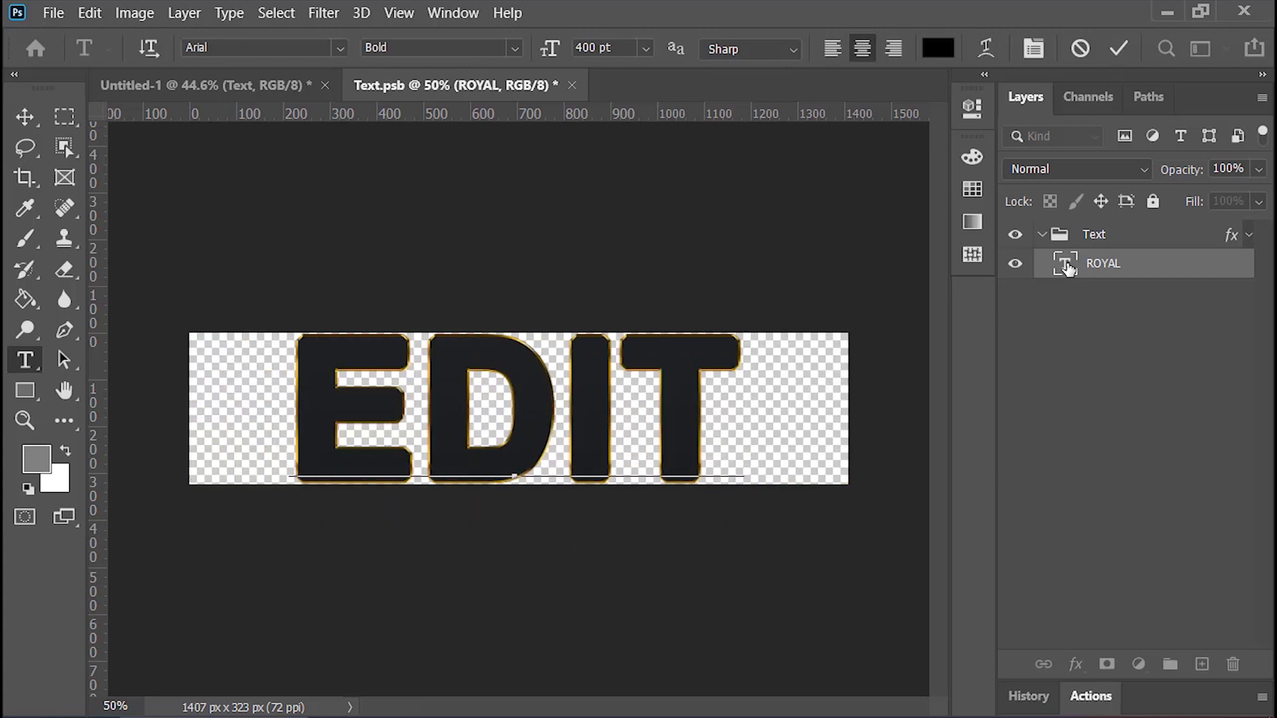
left_click(1119, 48)
key("v")
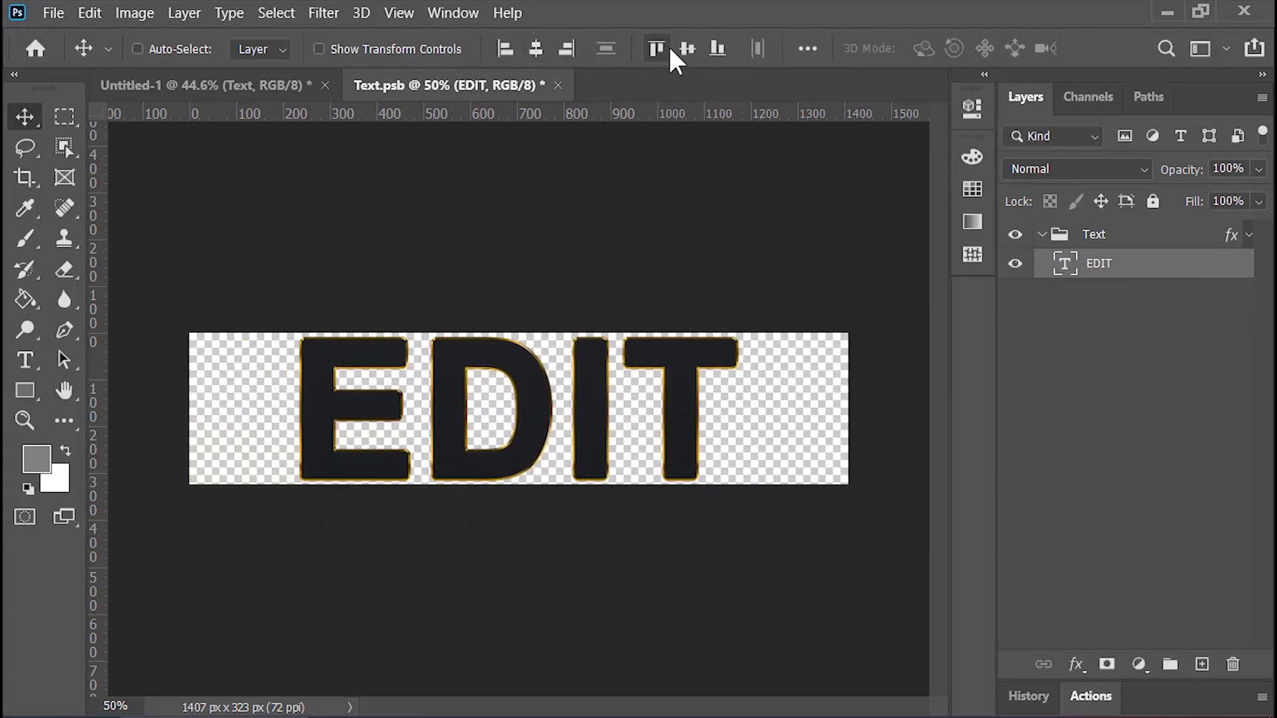
left_click(558, 85)
left_click(587, 304)
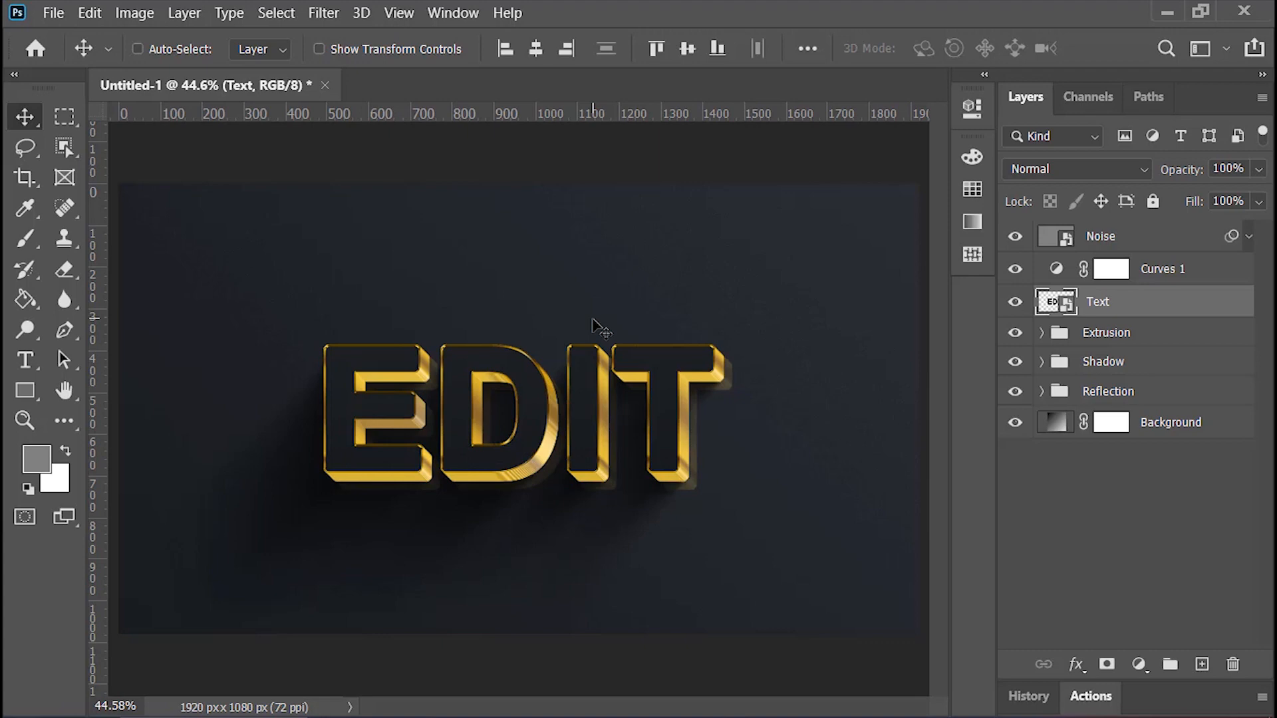
- Try a different Global Light angle to shift the shadow direction, and finish with the angle set to 45°
left_click(198, 15)
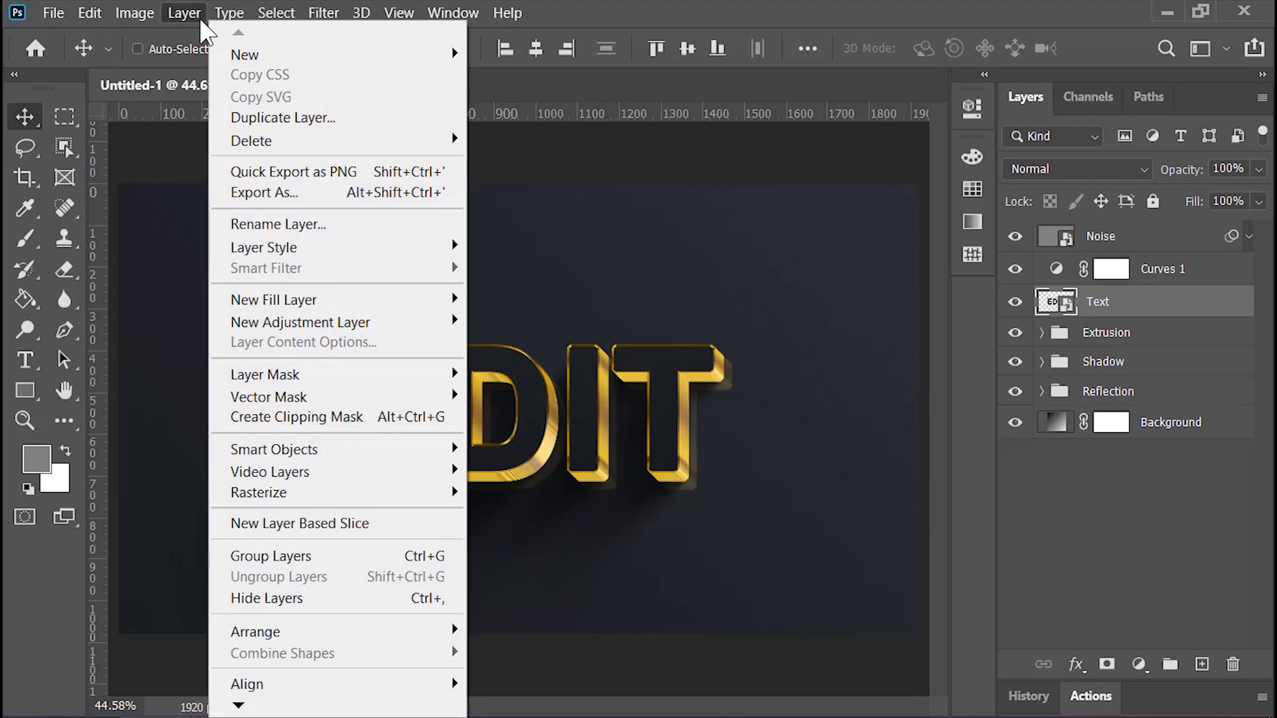
mouse_move(332, 251)
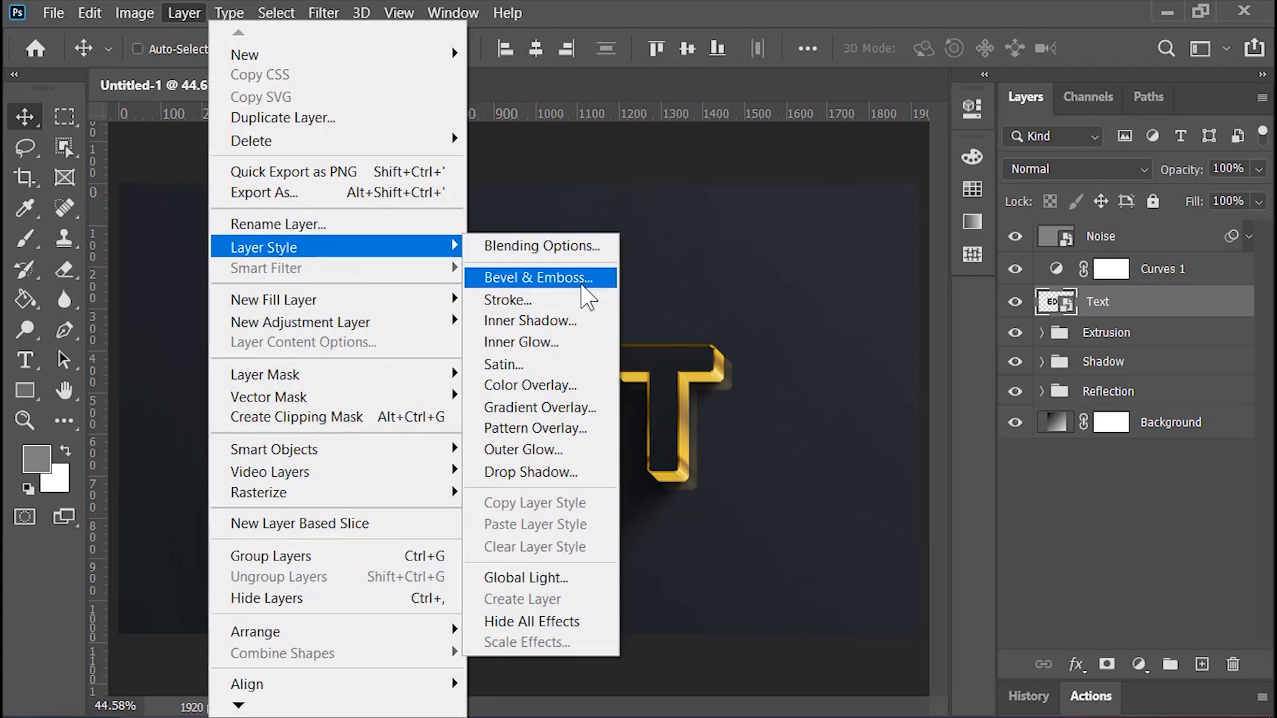
left_click(532, 577)
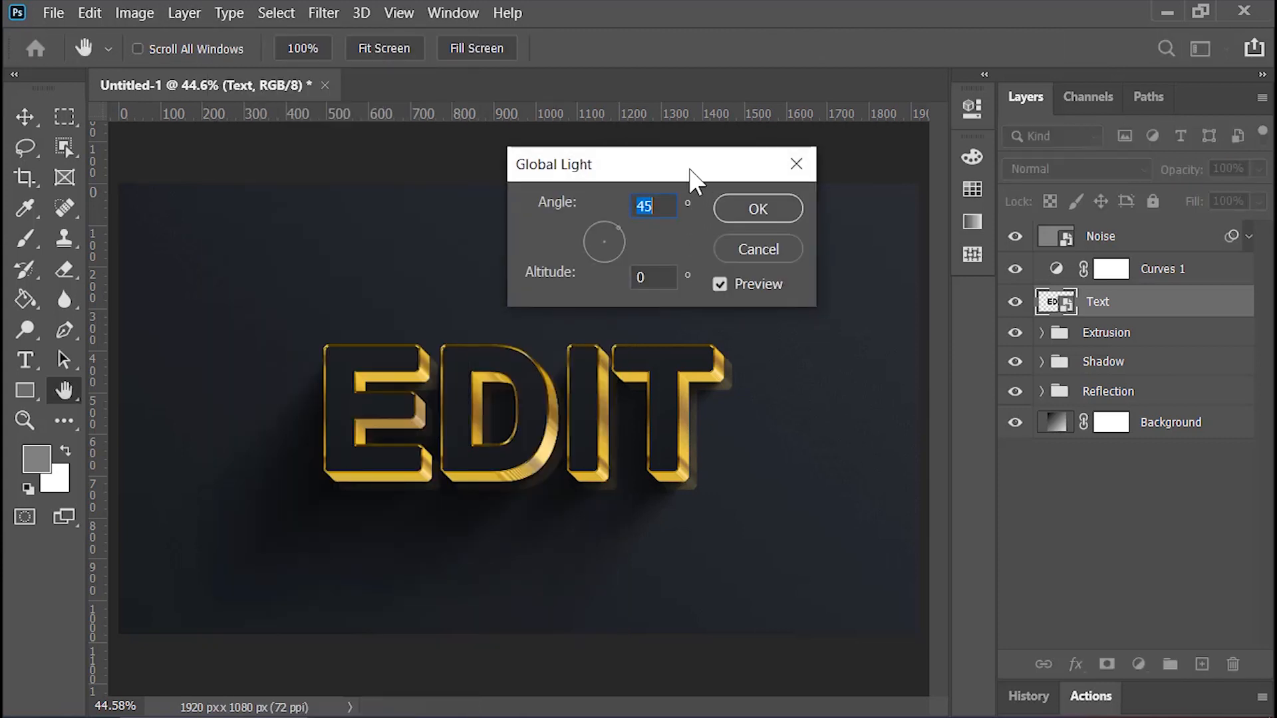
mouse_move(631, 216)
left_mouse_down()
mouse_move(636, 234)
mouse_move(617, 234)
mouse_move(606, 214)
mouse_move(617, 234)
mouse_move(627, 201)
left_mouse_up()
type("45")
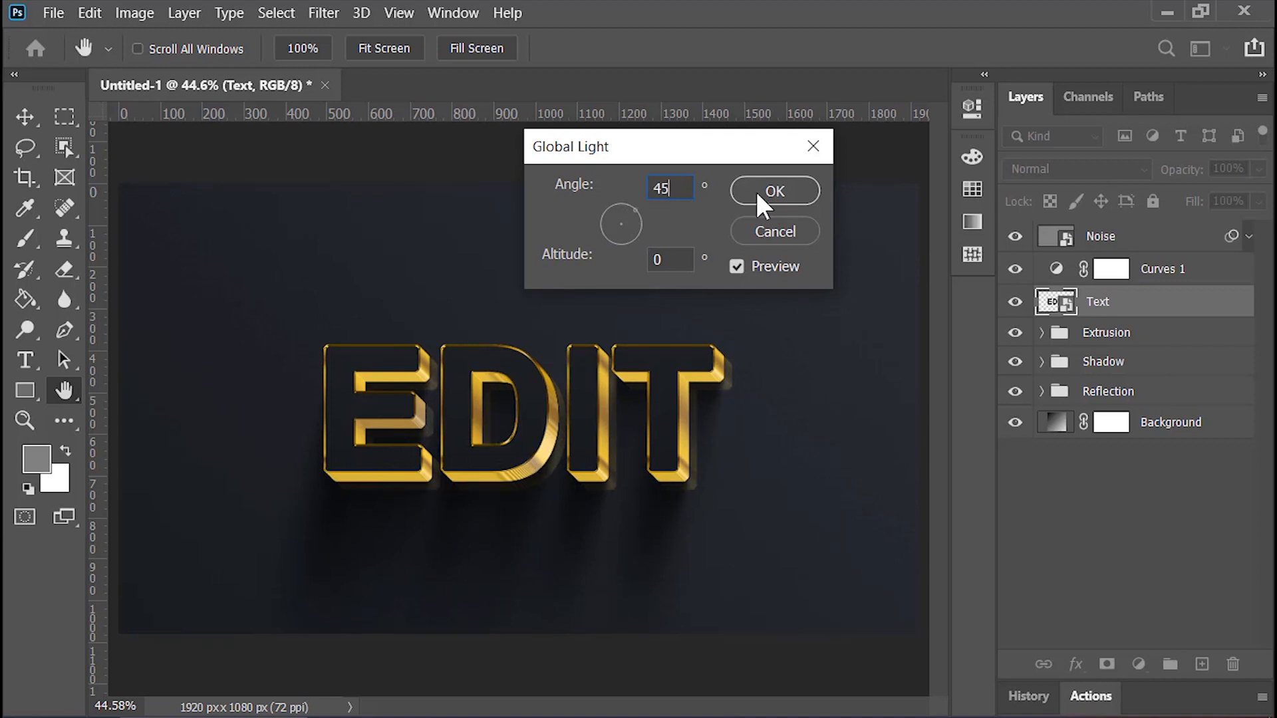
left_click(757, 190)
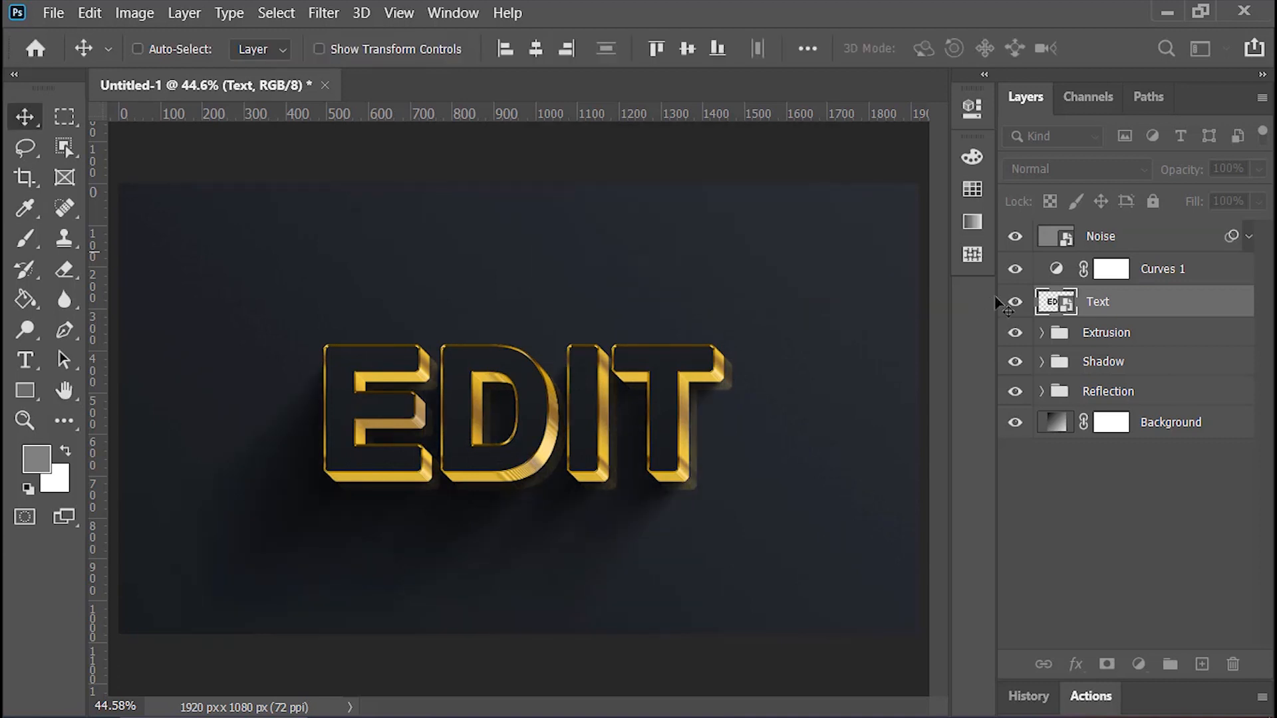
- Place the Transparent Color logo inside the Text smart object and scale it up proportionally around its centre beyond the canvas height
double_click(1056, 303)
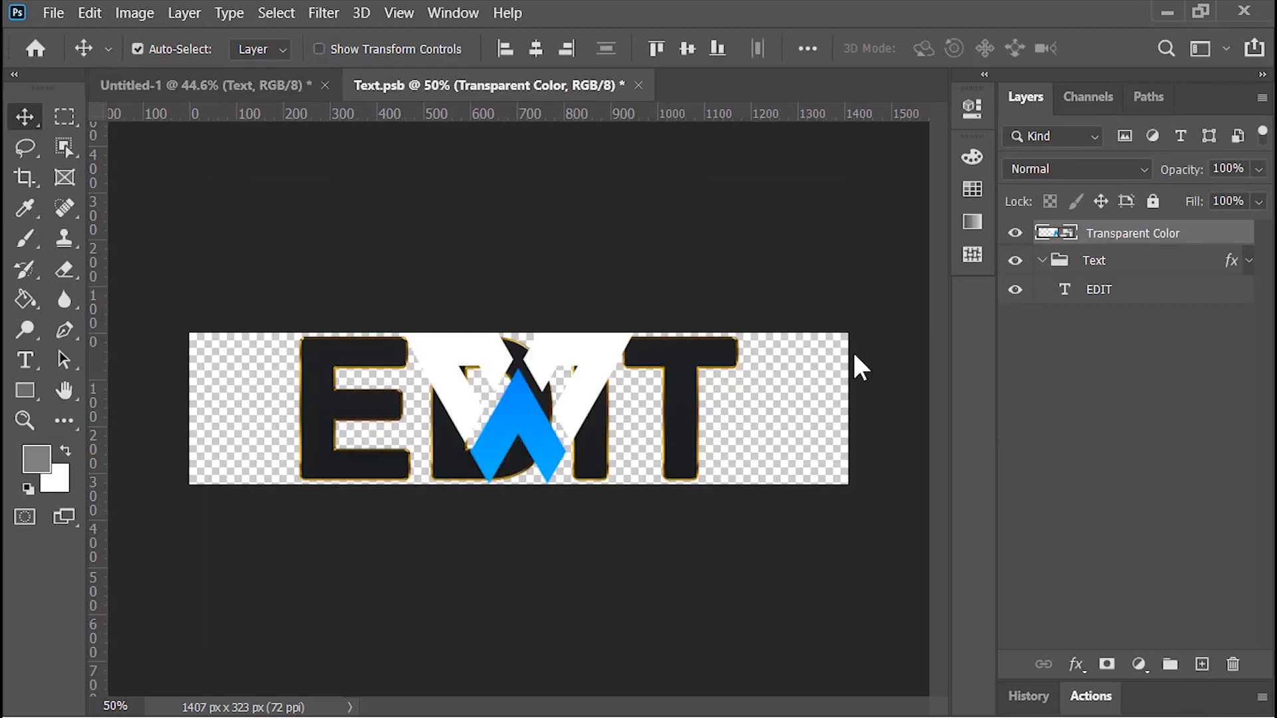
left_click_drag(852, 350, 731, 392)
key("ctrl+t")
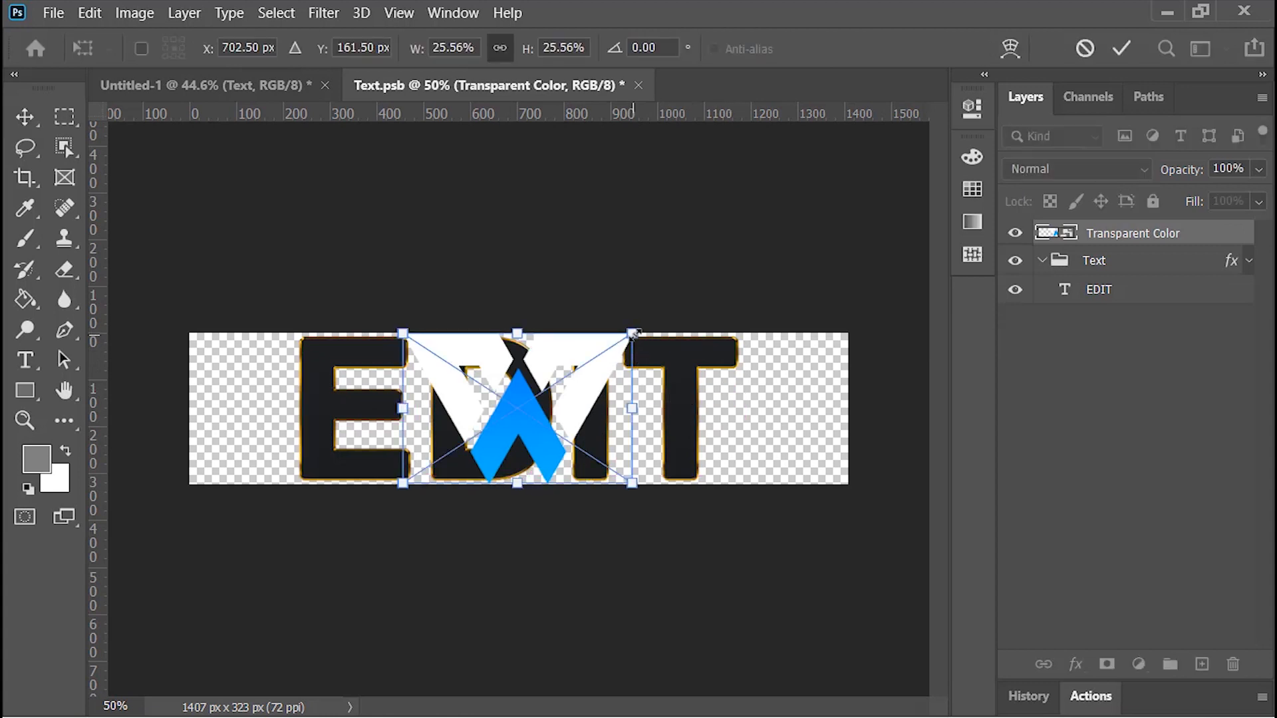
left_click_drag(633, 333, 715, 284)
left_click(1121, 48)
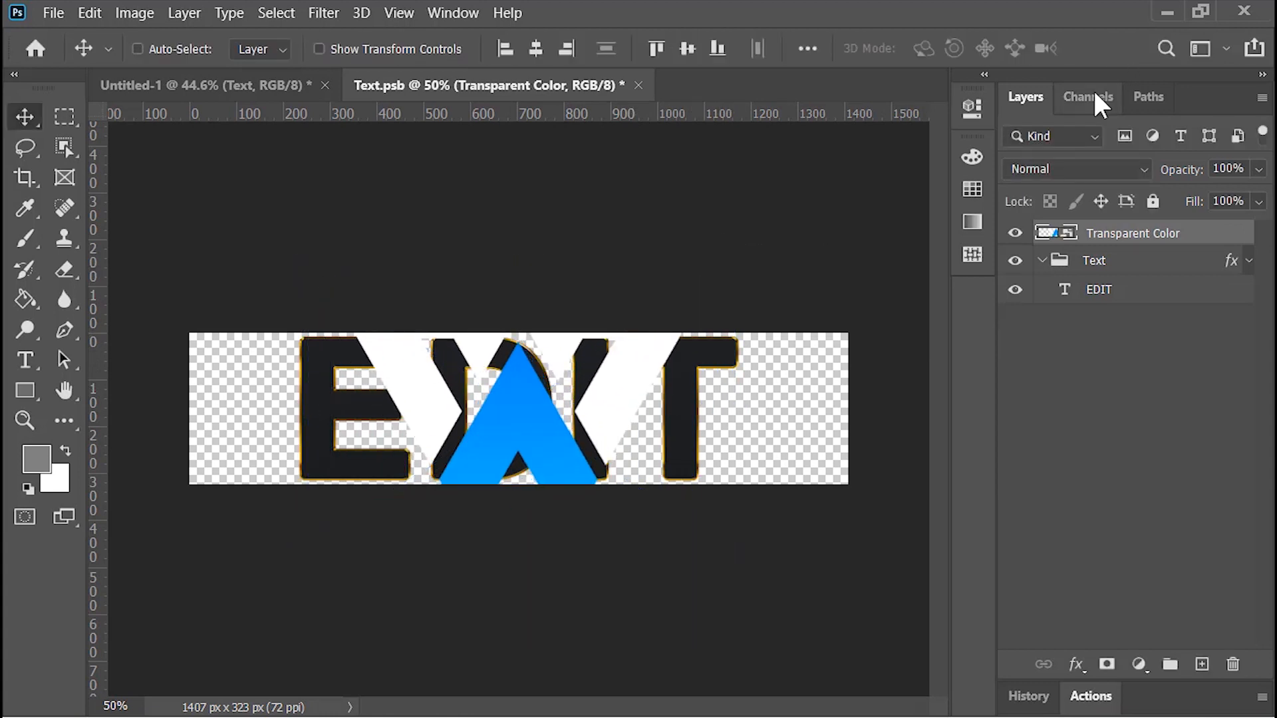
- Replace the EDIT text layer with the logo layer inside the Text group, and expand the canvas to reveal the whole logo
left_click_drag(1104, 234, 1232, 662)
left_click(1112, 295)
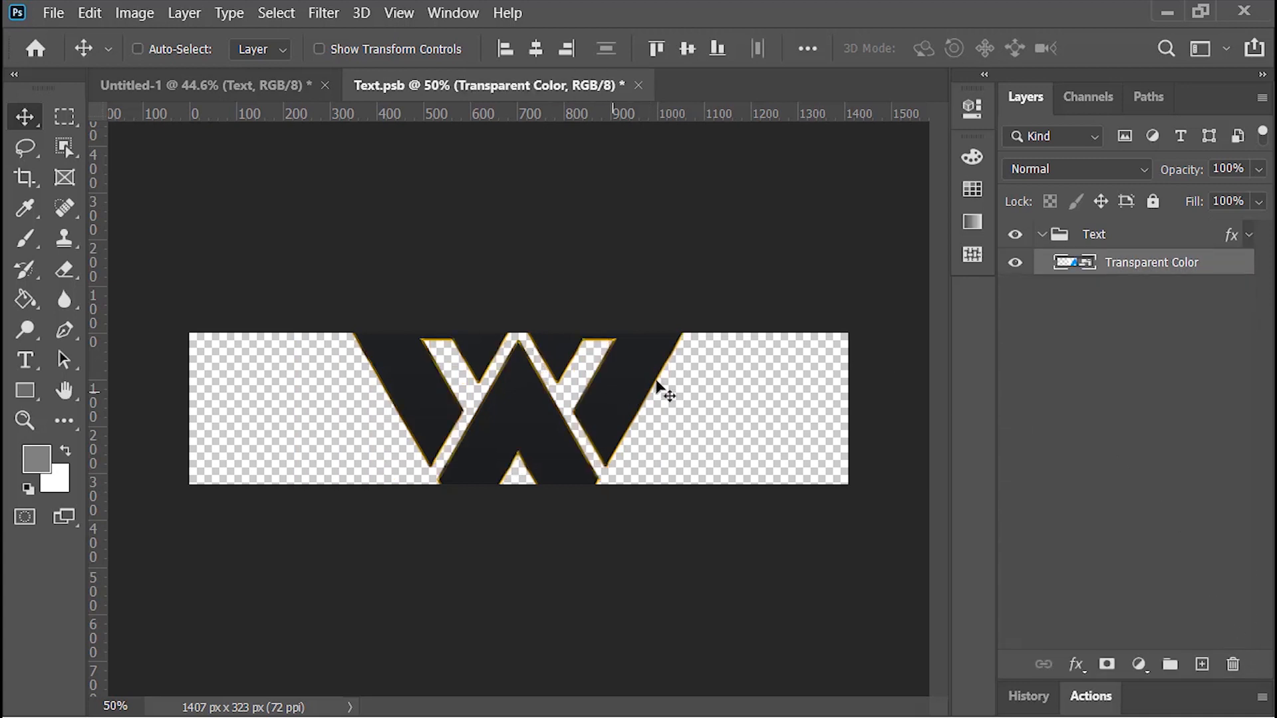
left_click(135, 11)
left_click(215, 281)
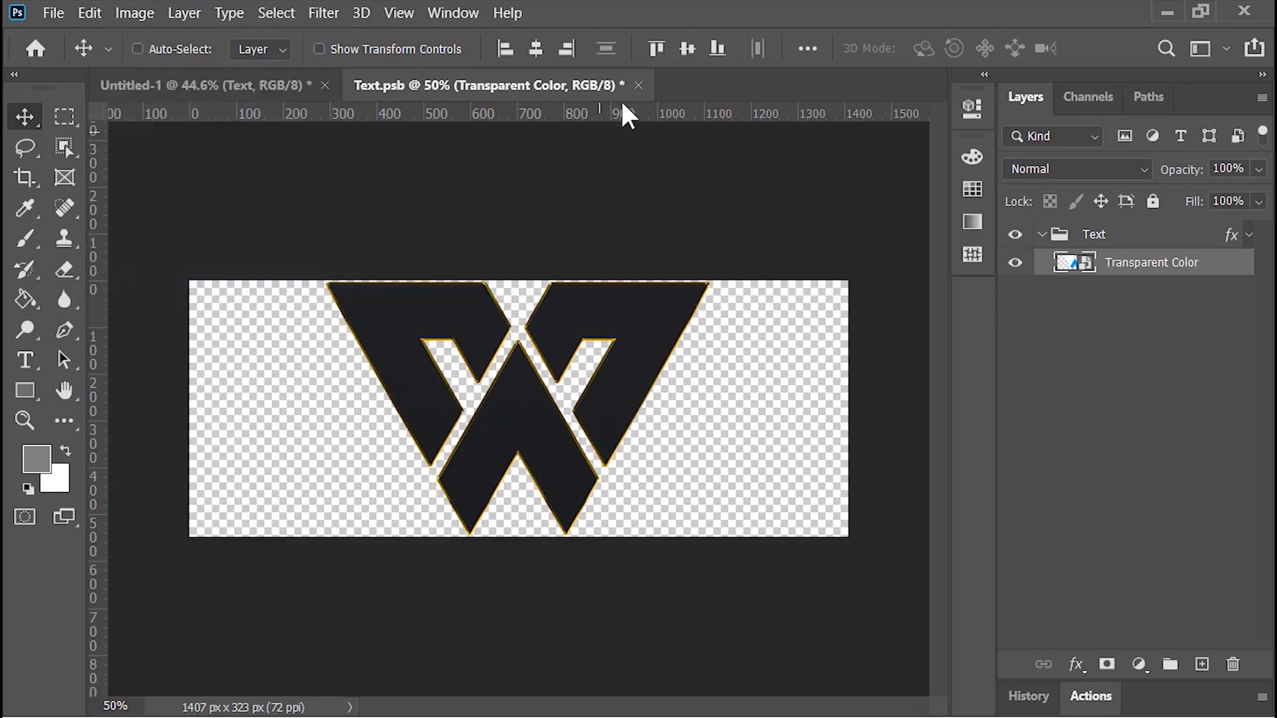
- Close the Text smart object and save its changes to update the main composition with the logo
left_click(638, 85)
left_click(576, 303)
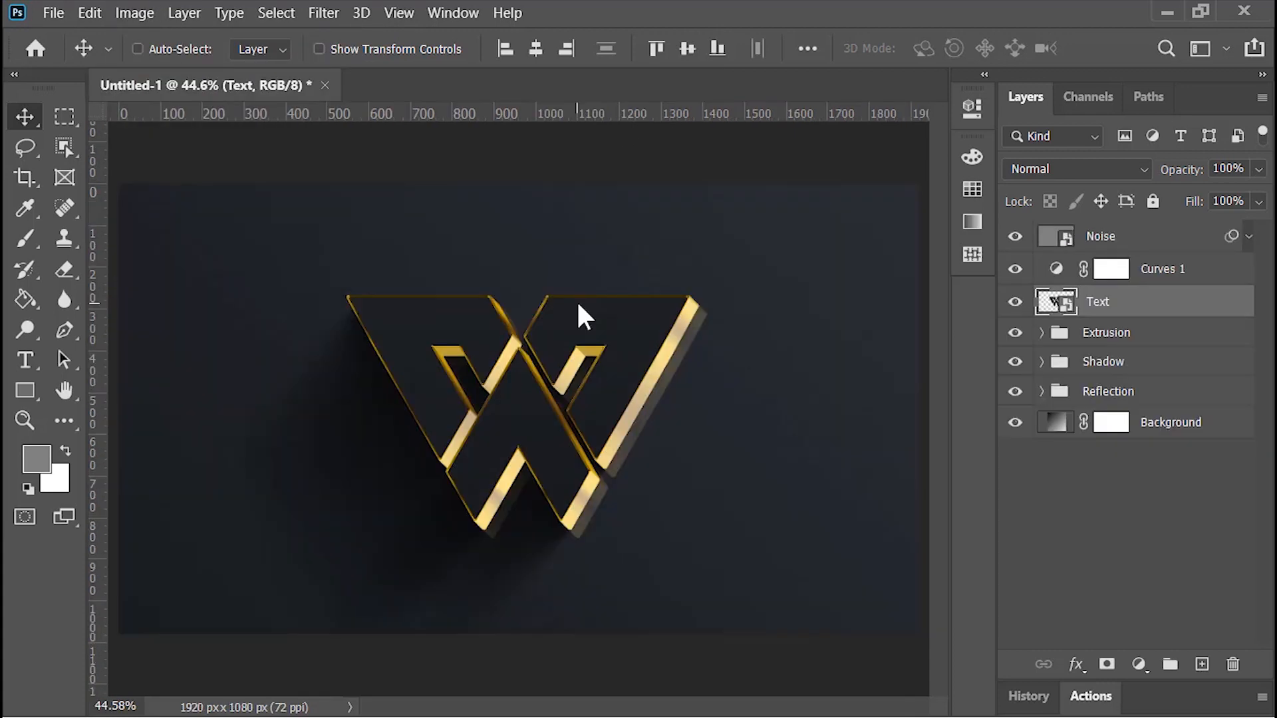
scroll(577, 305, "down", 3)
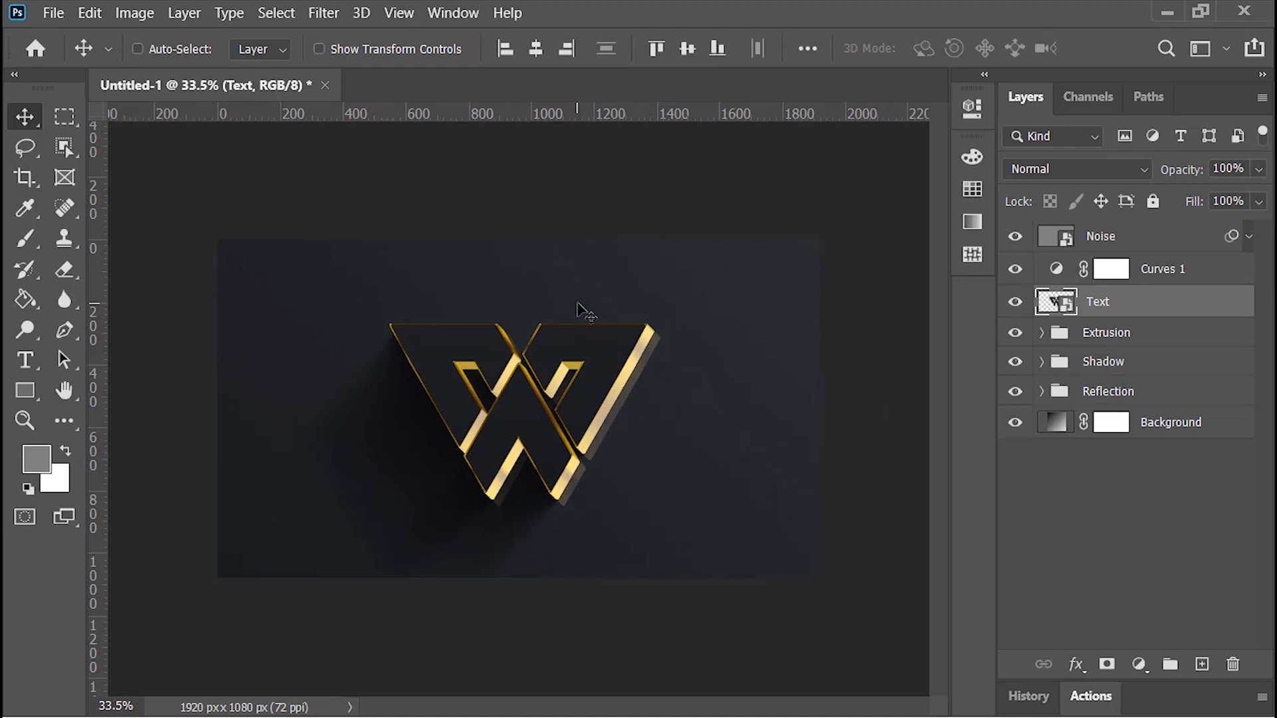